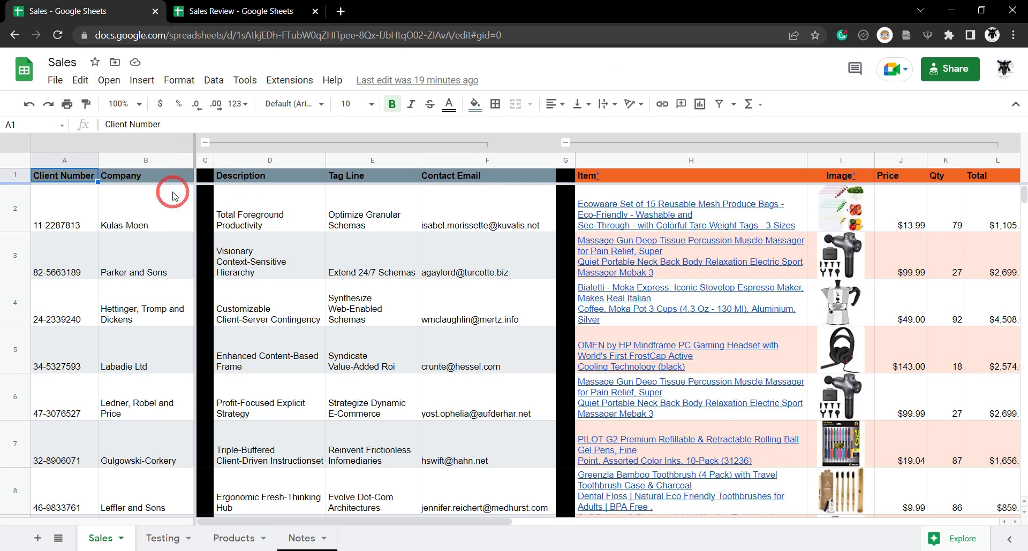
Browse the Sales spreadsheet's File menu, then switch to the Sales Review spreadsheet
mouse_move(612, 328)
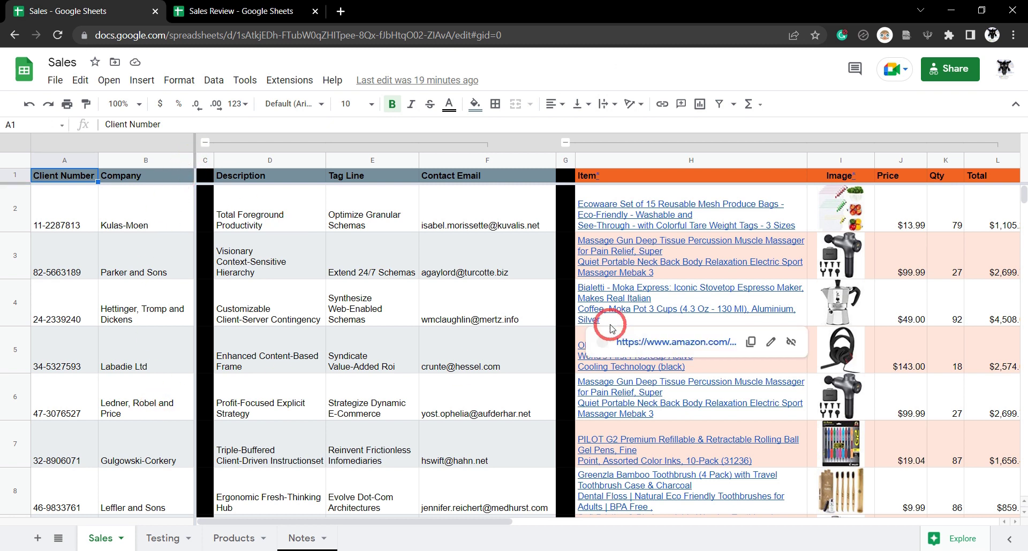
scroll(787, 275, right, 5)
scroll(329, 273, left, 5)
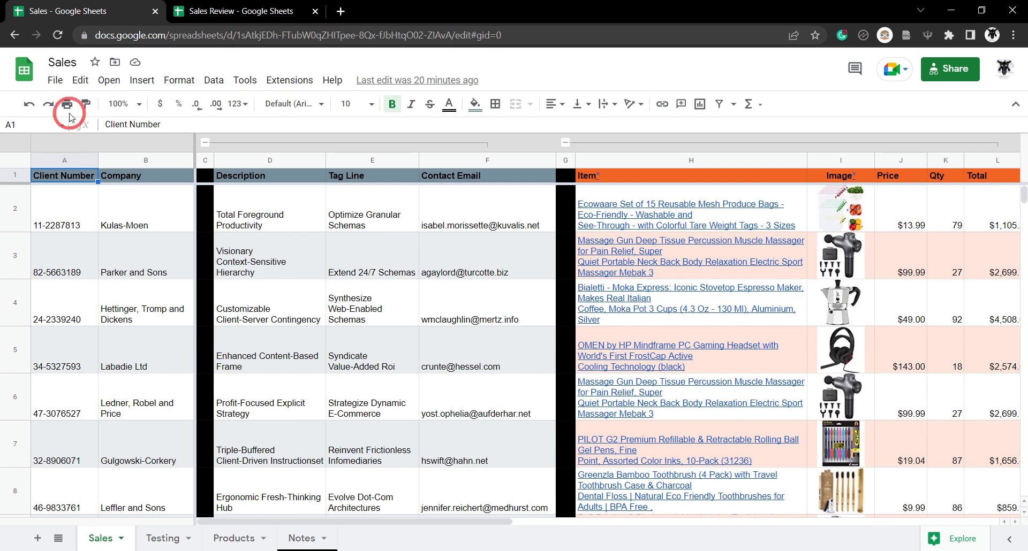
click(54, 80)
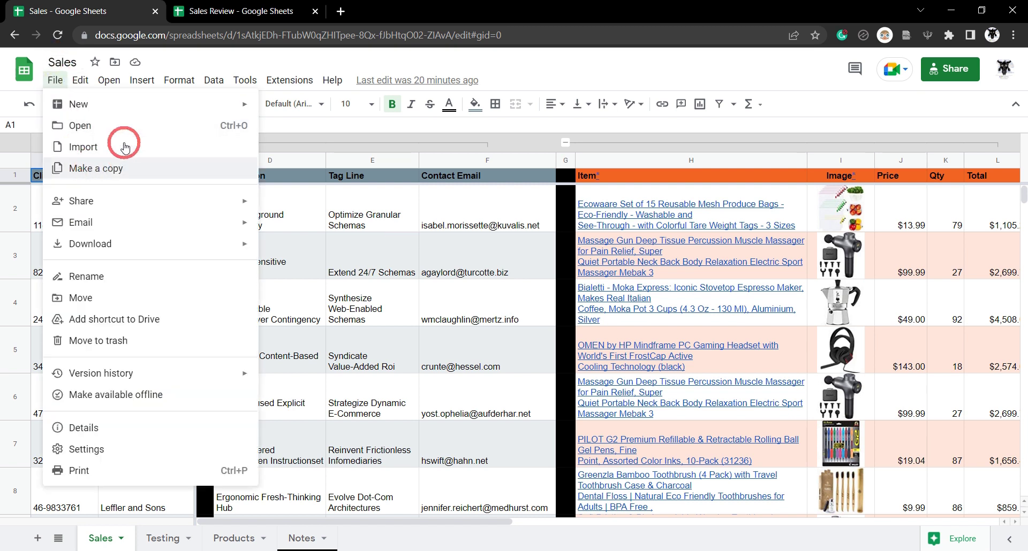
mouse_move(290, 80)
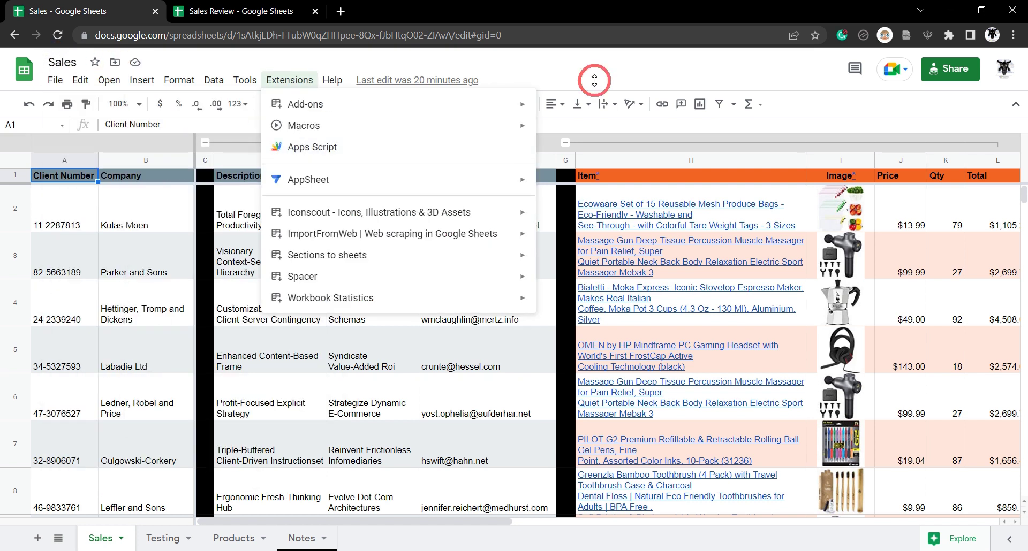
click(263, 12)
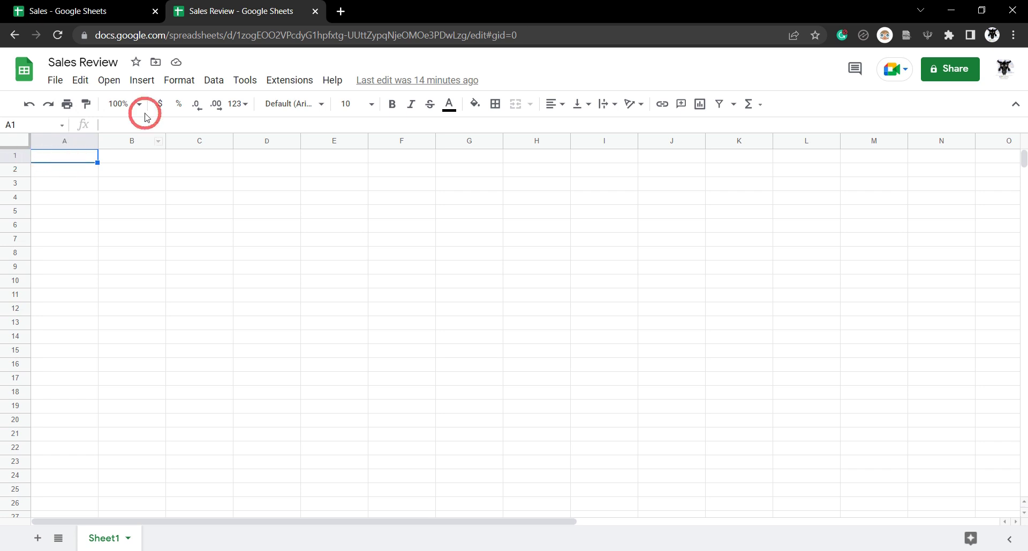
Check the Kulas-Moen company name in Sales cell B2, then return to Sales Review
click(115, 10)
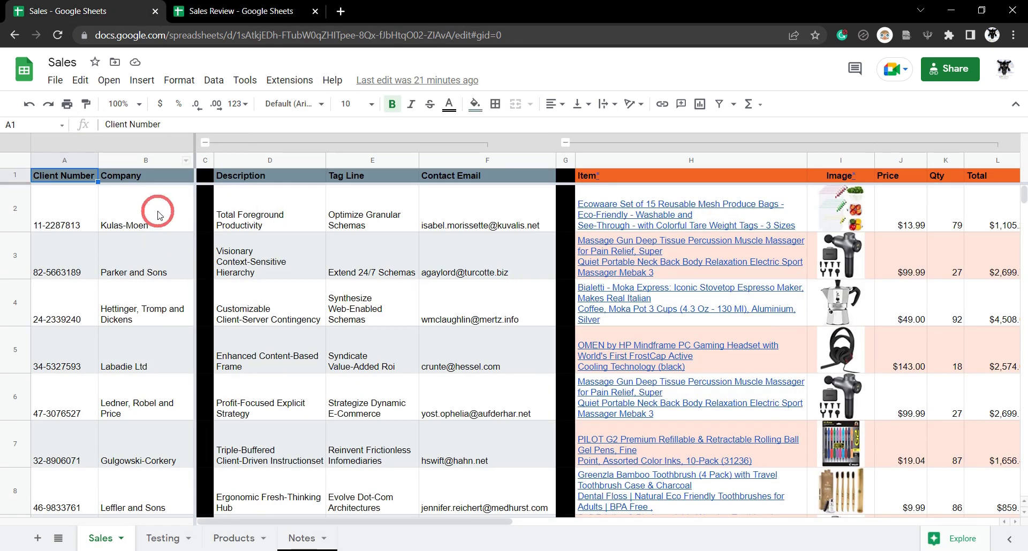
click(151, 230)
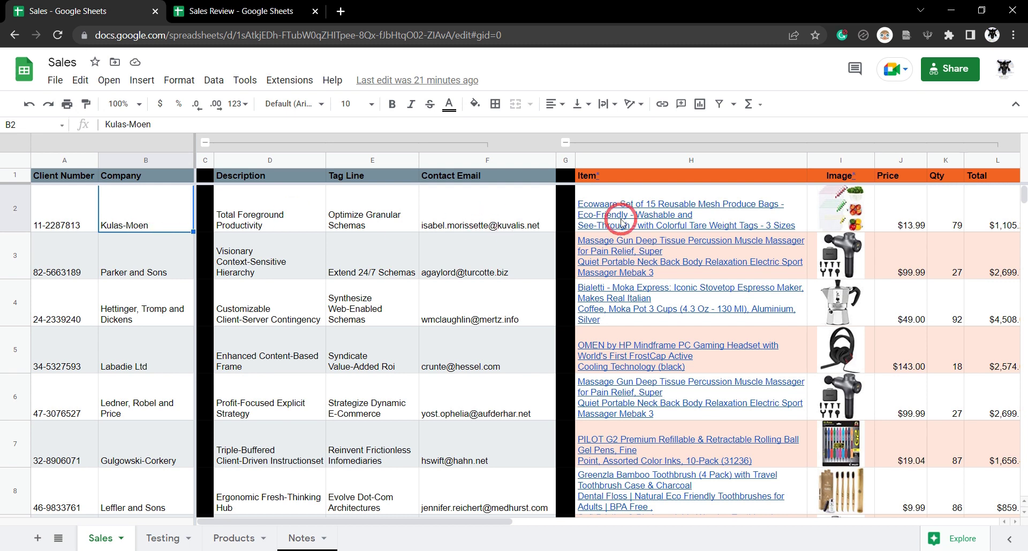
scroll(653, 216, right, 3)
scroll(715, 225, left, 3)
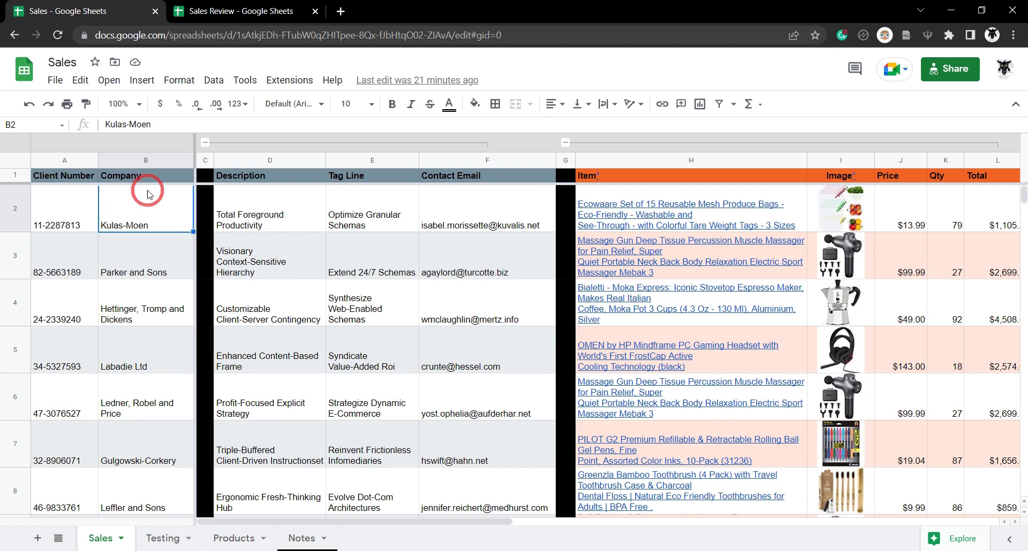
click(232, 4)
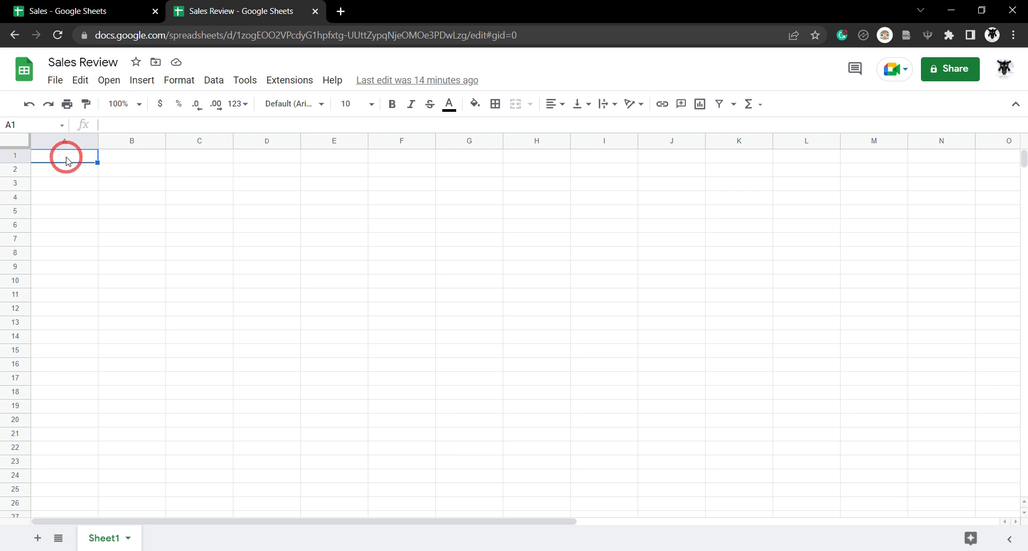
Make row 1 bold at size 14 and type 'Total Sales for Client:' in A1
click(11, 156)
click(370, 104)
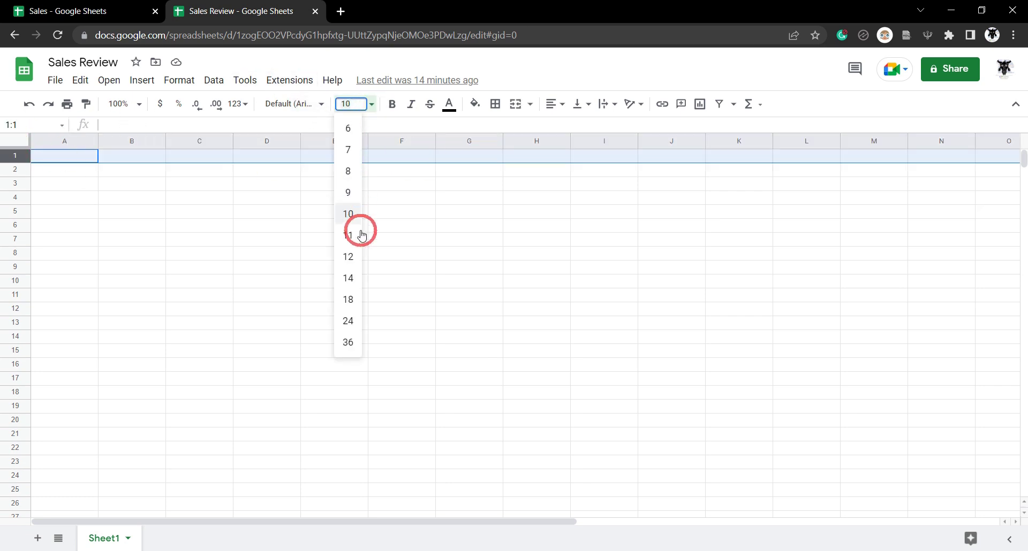
click(349, 278)
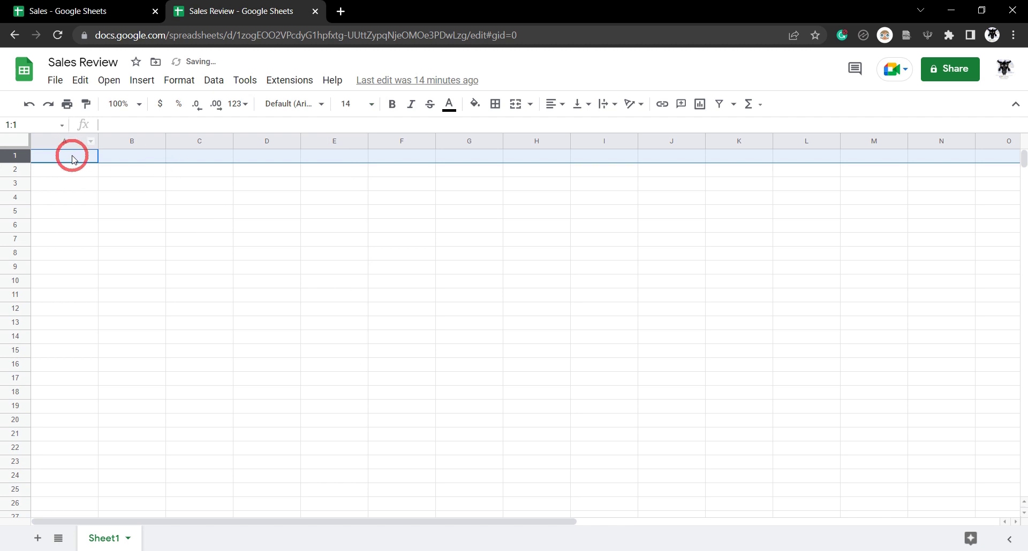
key(ctrl+b)
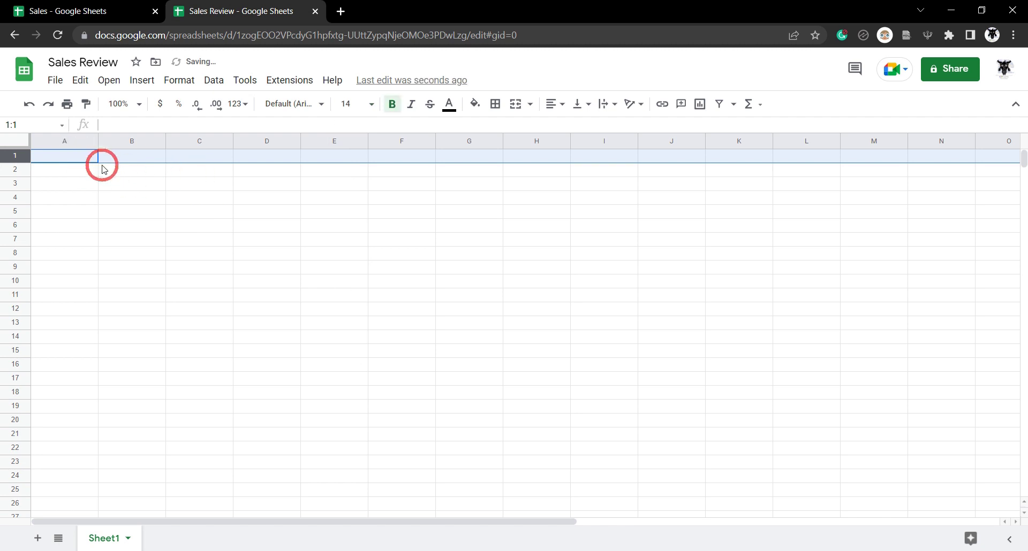
text(T)
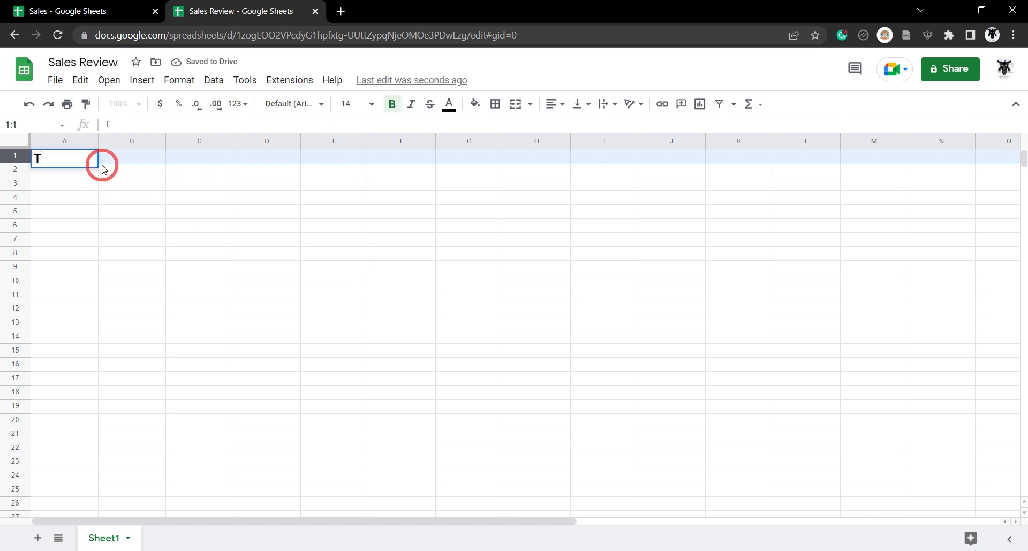
text(otal Sales)
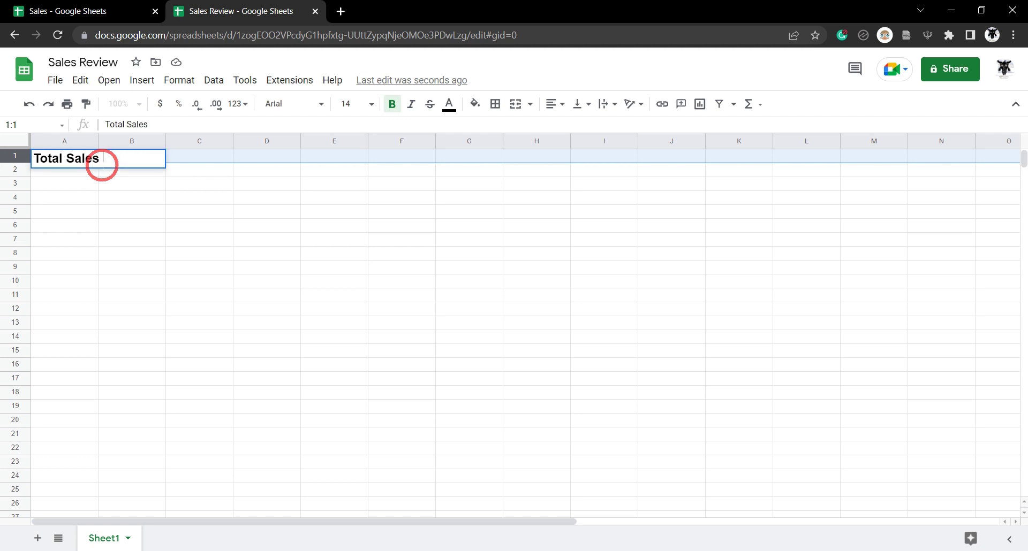
text( for Client:)
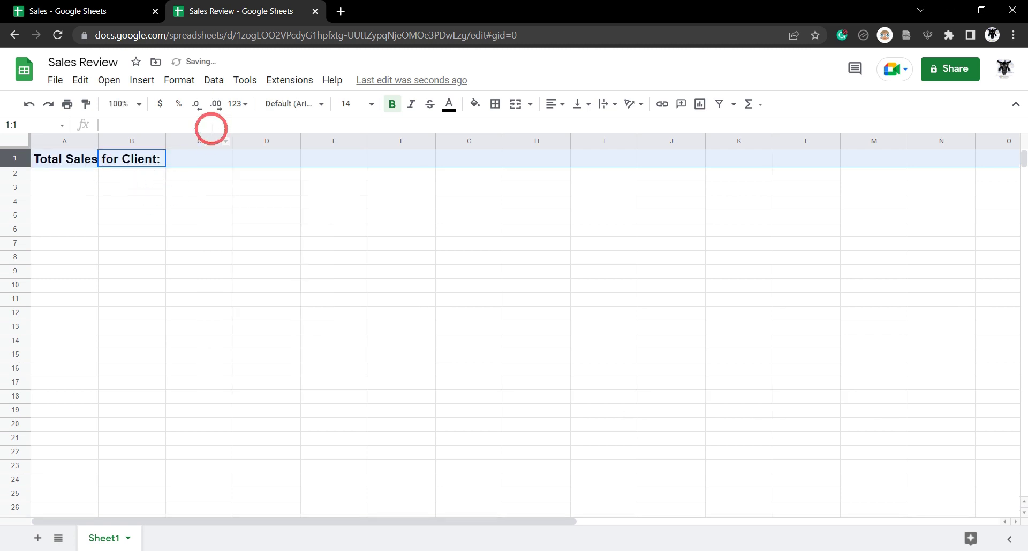
click(206, 162)
Copy Kulas-Moen from Sales cell B2 into Sales Review C1, then return to Sales
click(80, 11)
click(163, 228)
key(ctrl+c)
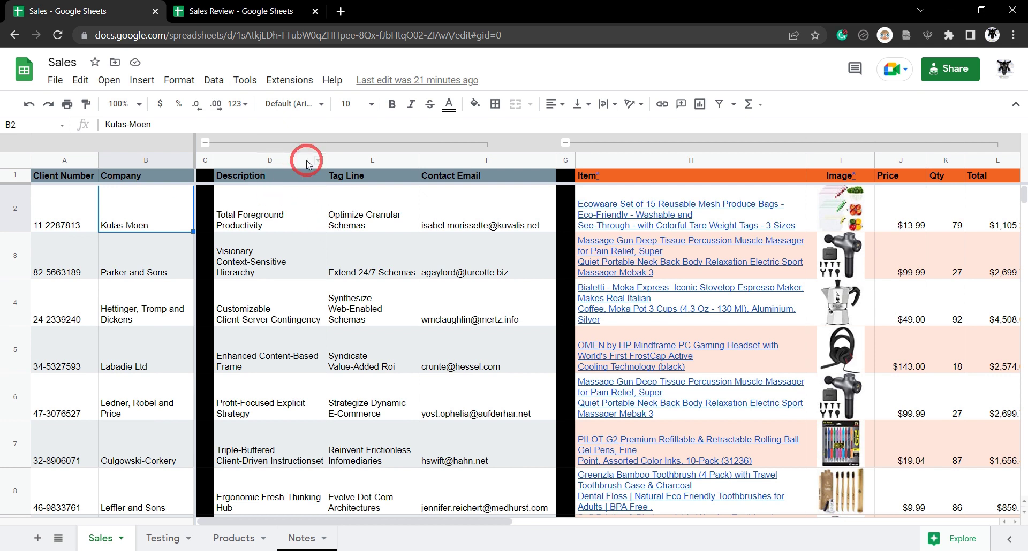
click(217, 7)
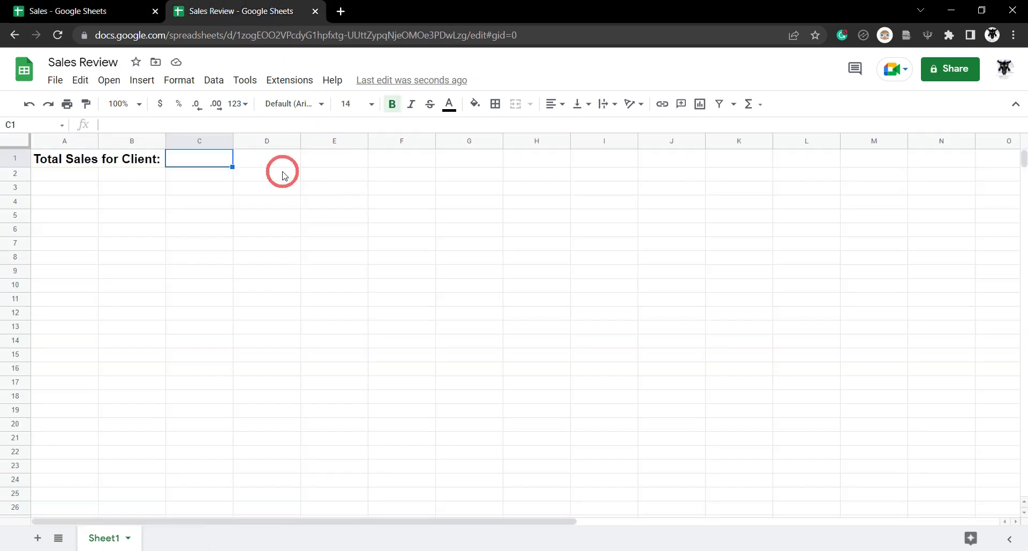
key(ctrl+v)
click(288, 225)
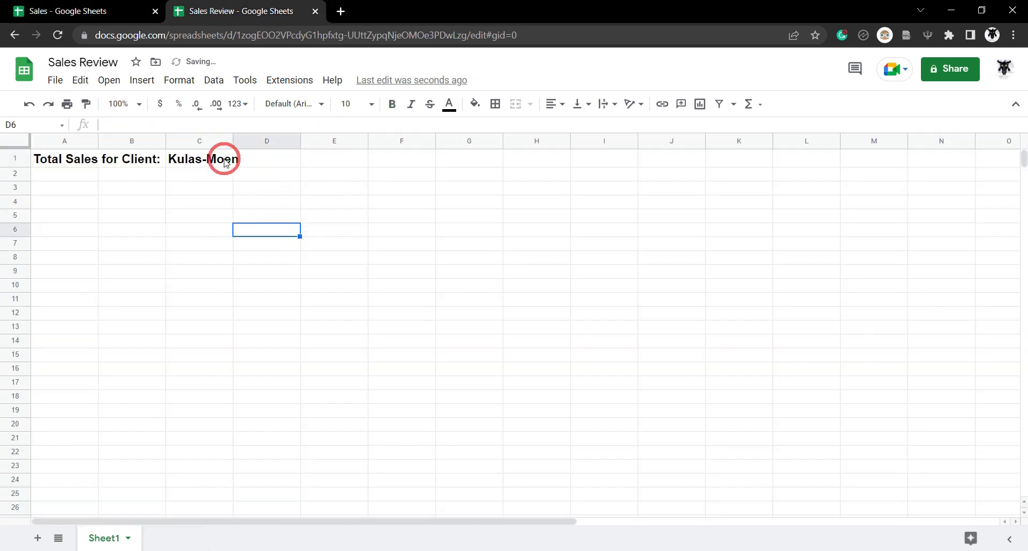
click(55, 181)
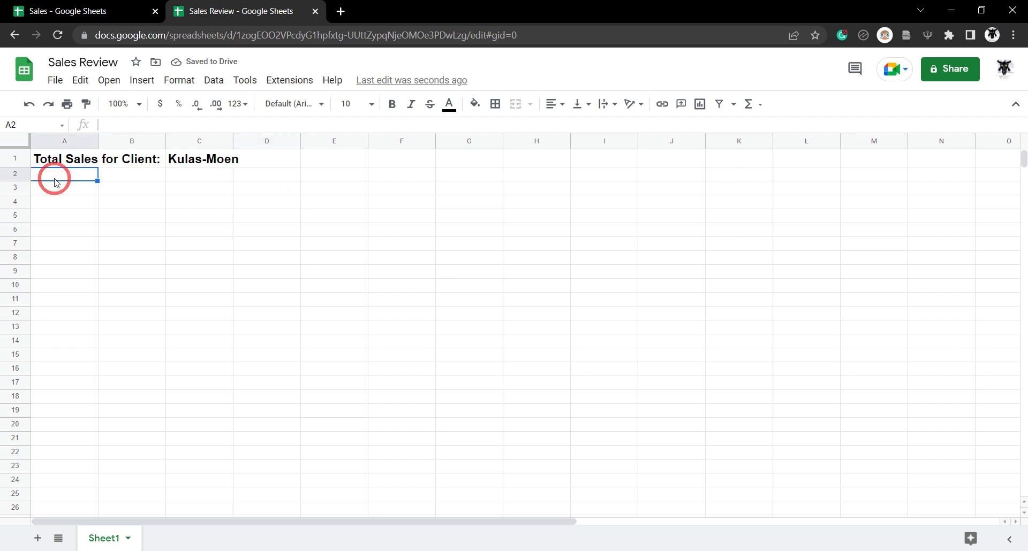
key(ctrl+shift+Tab)
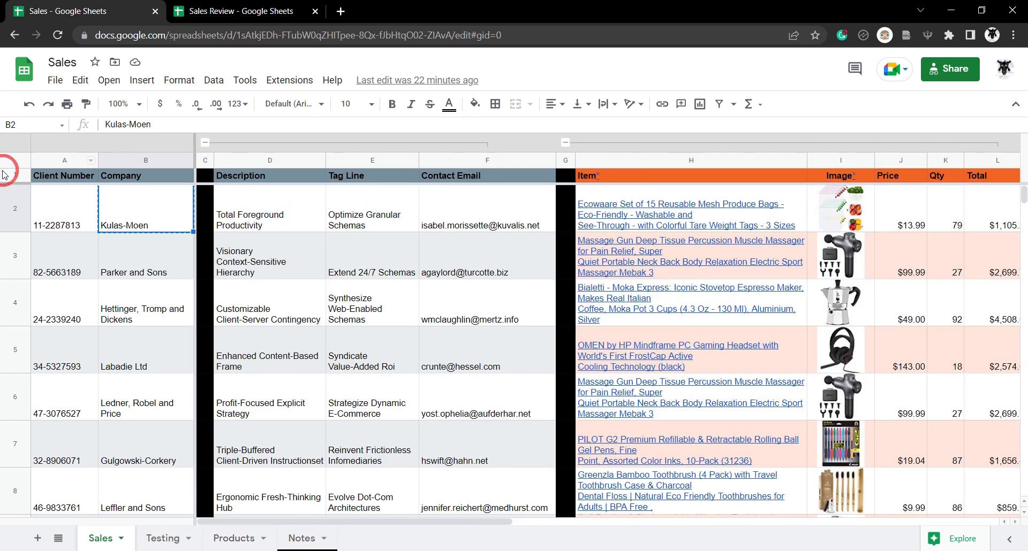
Paste the Sales header row (Client Number through Rep email) into Sales Review row 2 and bold it
click(14, 178)
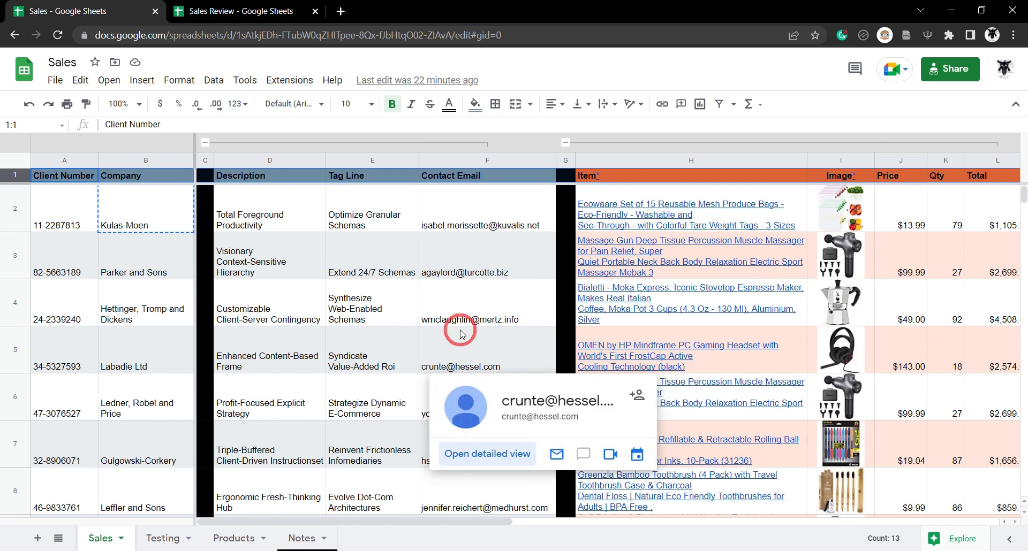
click(215, 12)
click(15, 173)
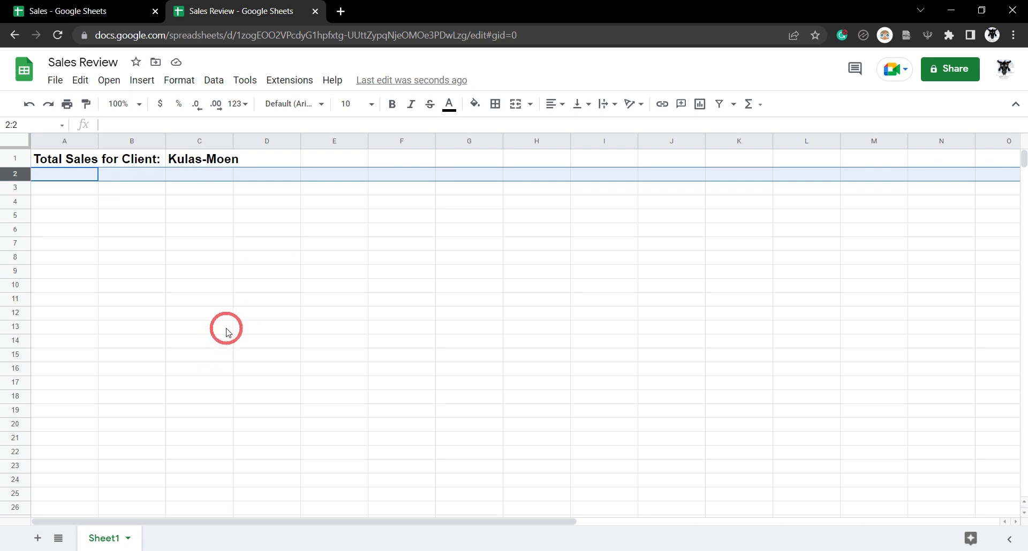
key(ctrl+v)
key(ctrl+b)
click(358, 255)
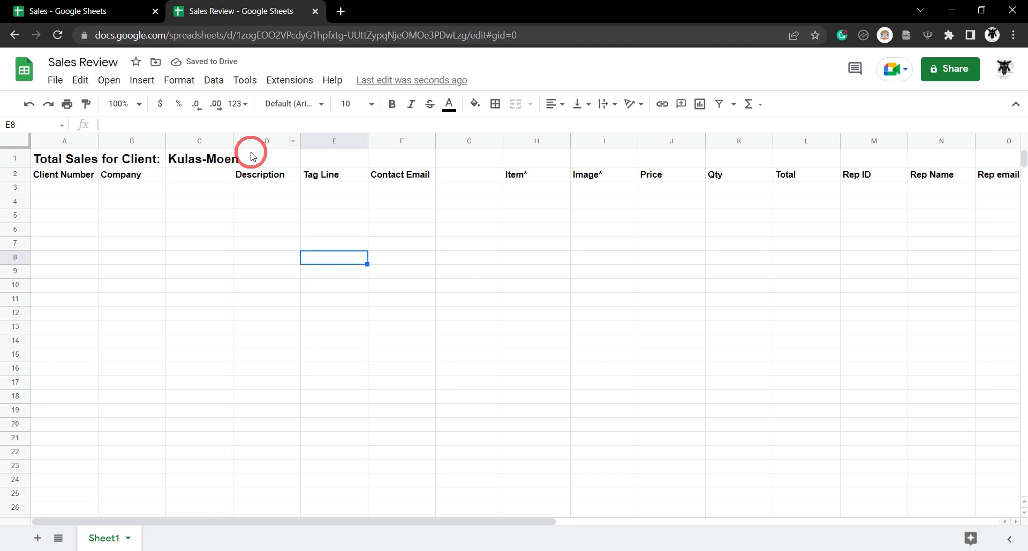
click(67, 189)
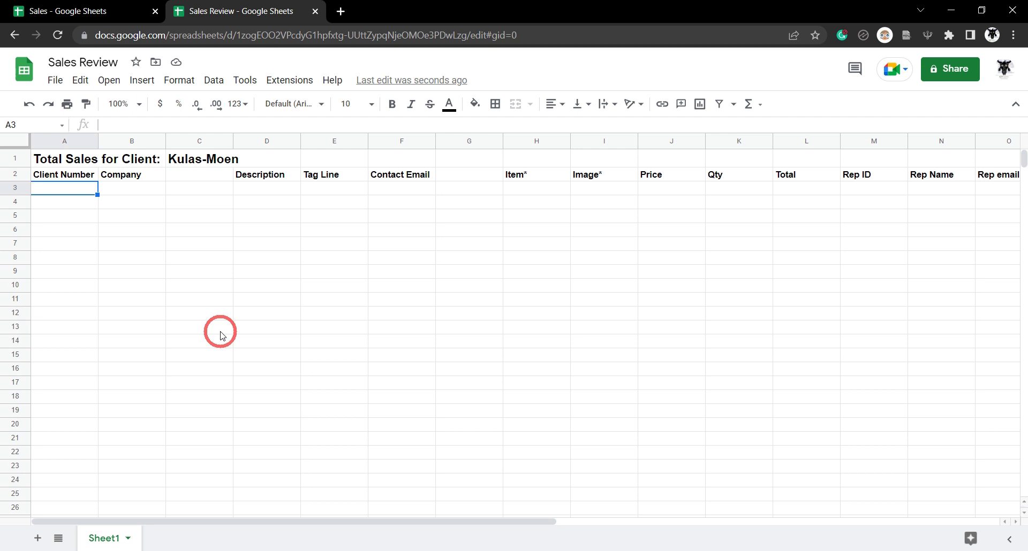
Start =IMPORTRANGE( in A3 with the Sales spreadsheet's URL pasted in quotes
text(=)
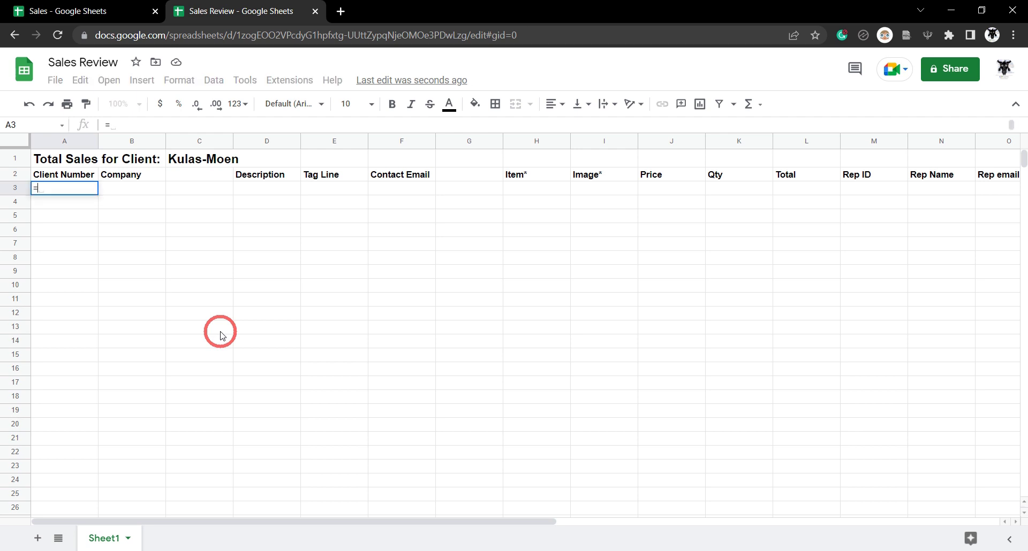
key(Escape)
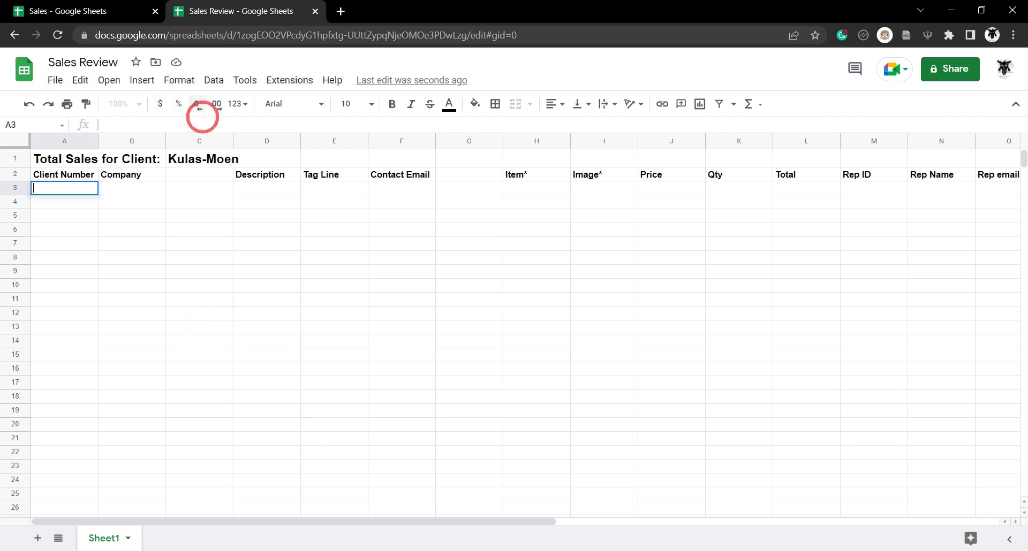
key(ctrl+plus)
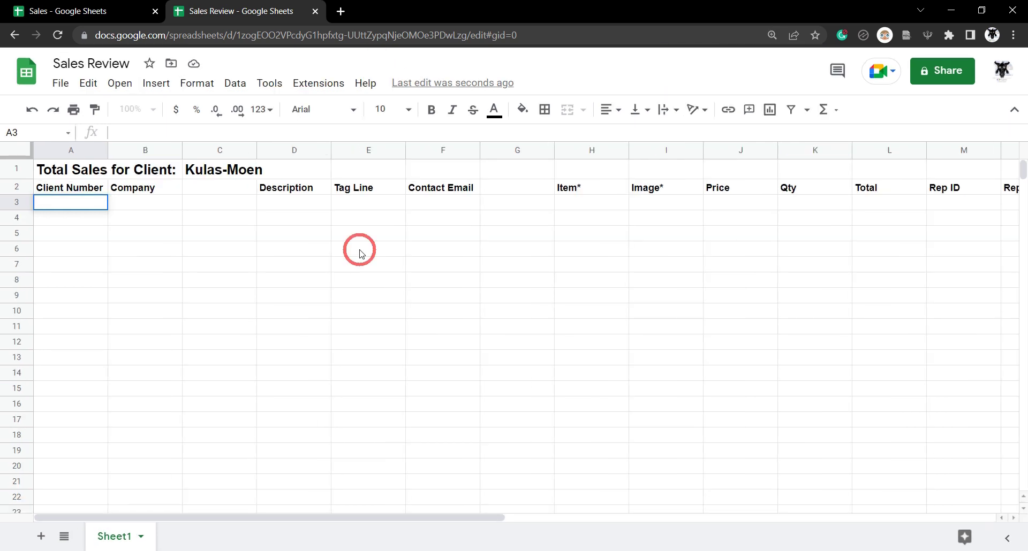
text(=IMPORTRANGE()
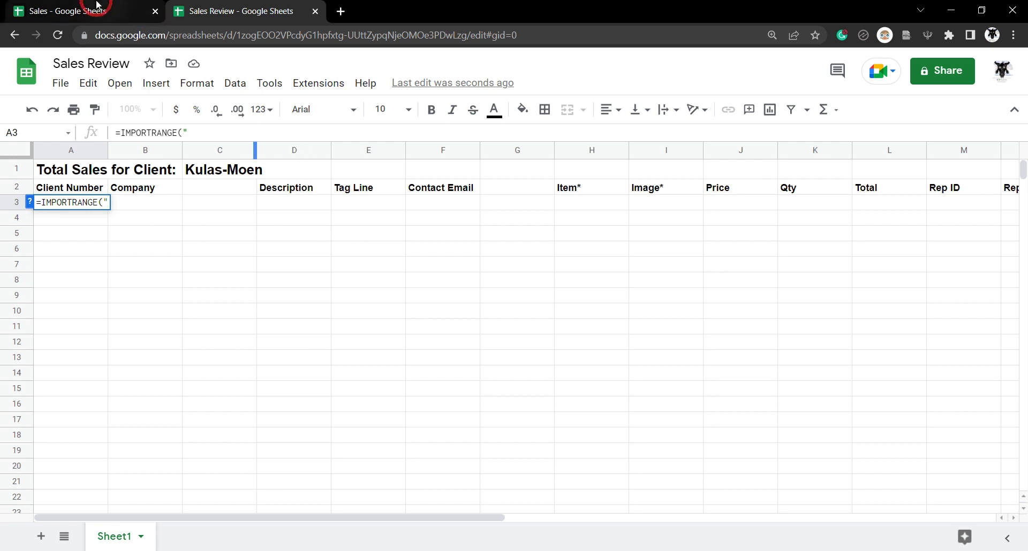
click(48, 11)
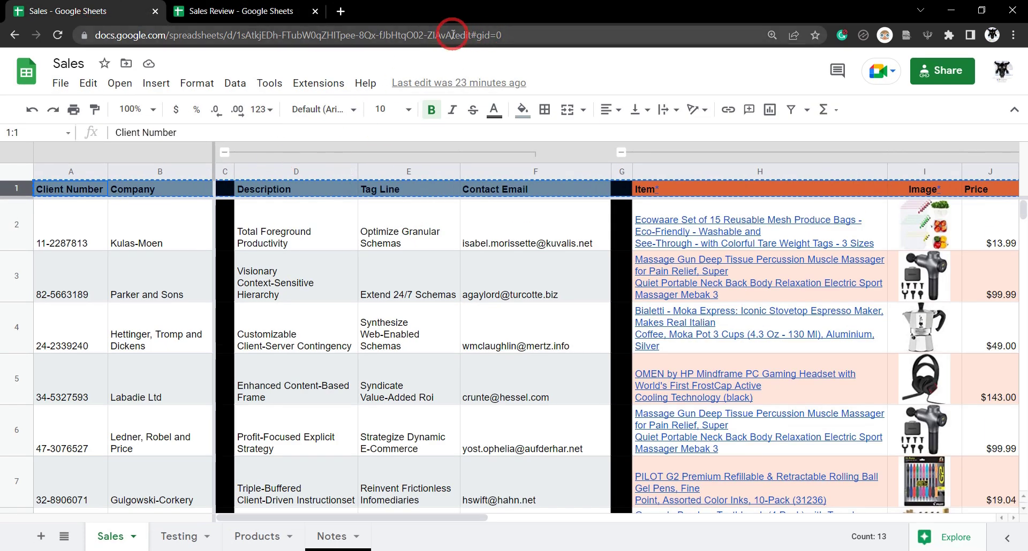
drag(454, 35, 96, 35)
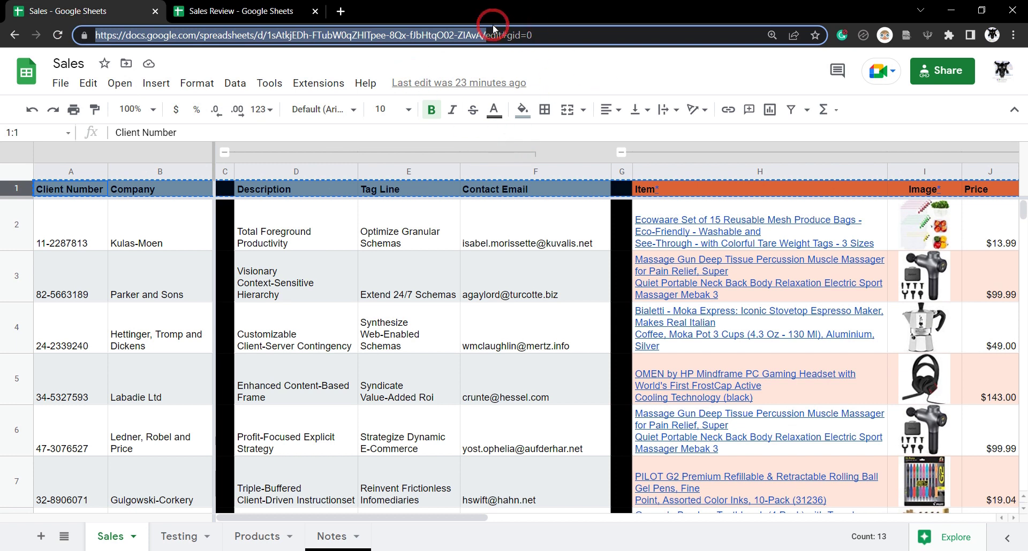
click(242, 8)
click(210, 133)
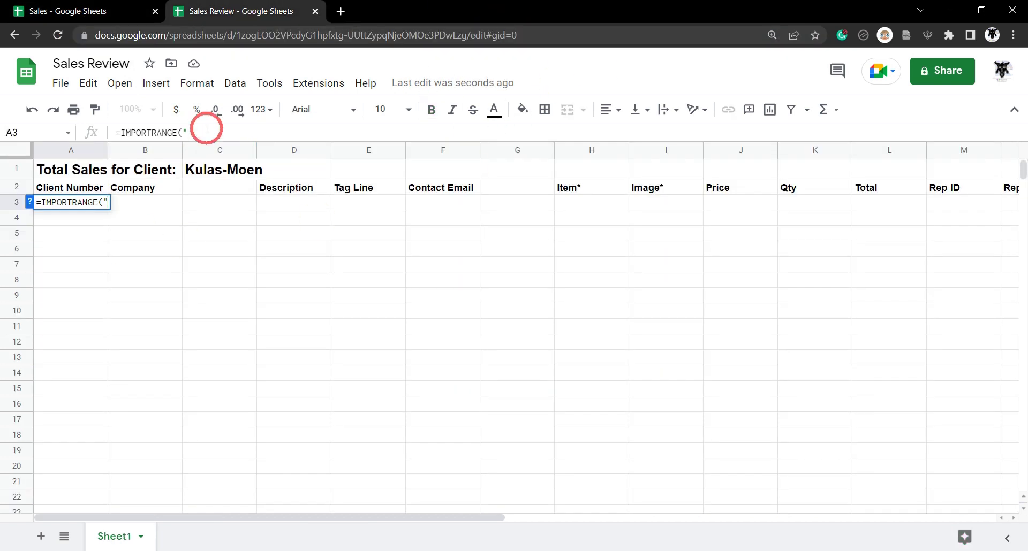
key(ctrl+v)
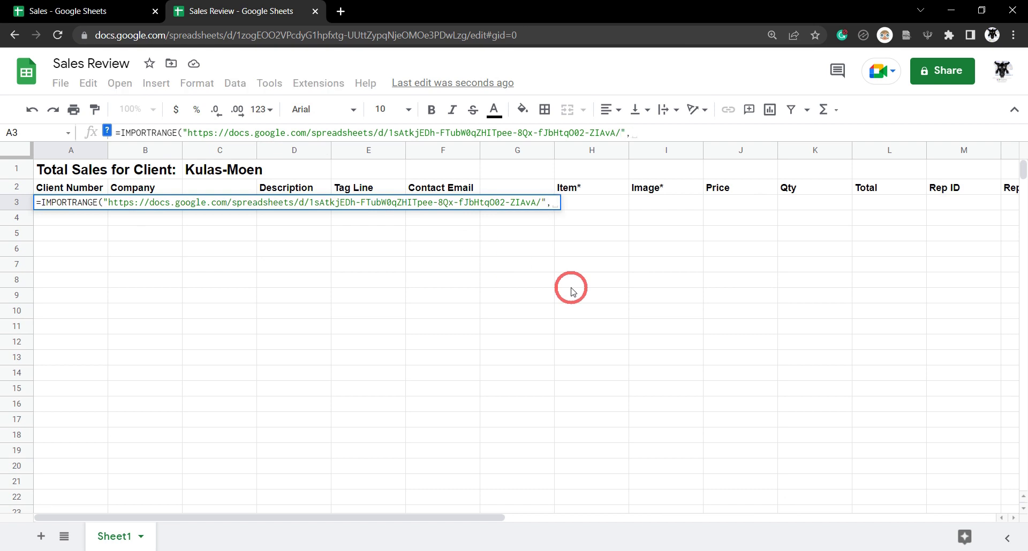
text(")
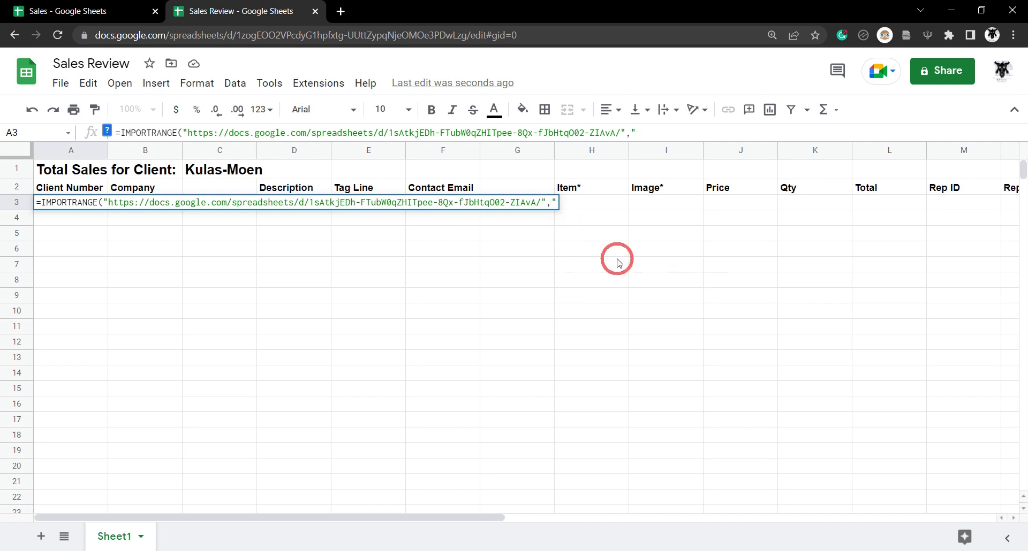
Finish the formula with the range "Sales!A2:O" and enter it
click(73, 6)
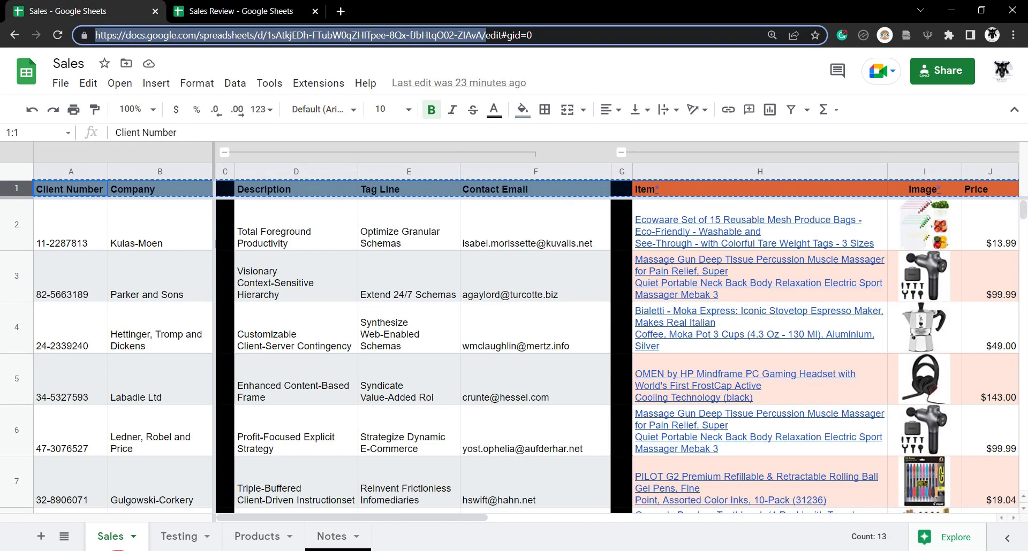
click(230, 11)
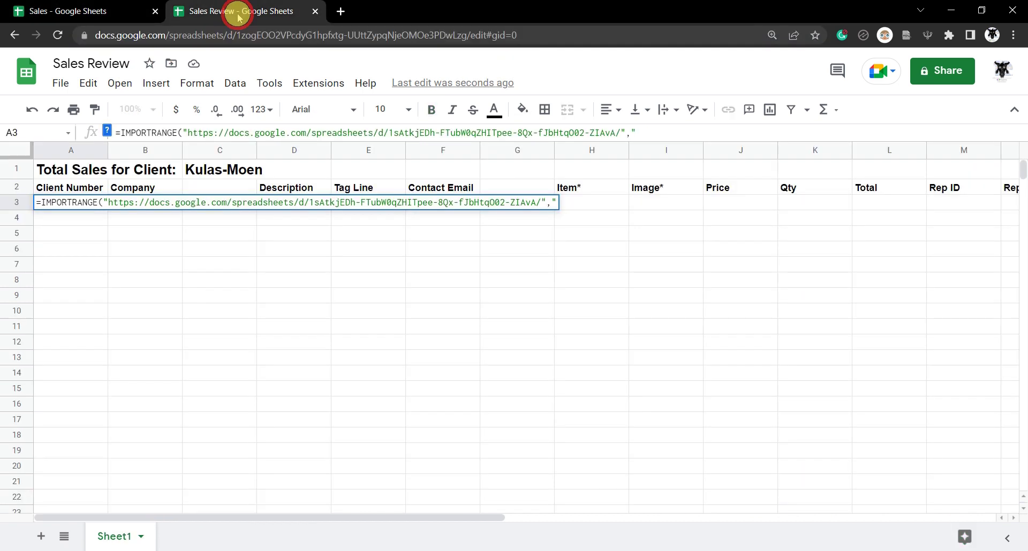
text(al)
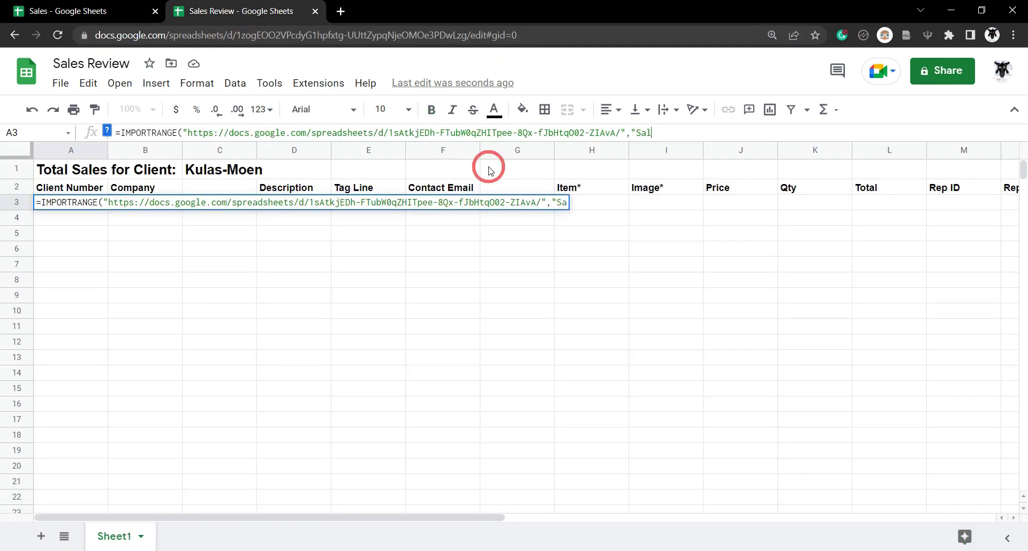
text(es!)
click(94, 9)
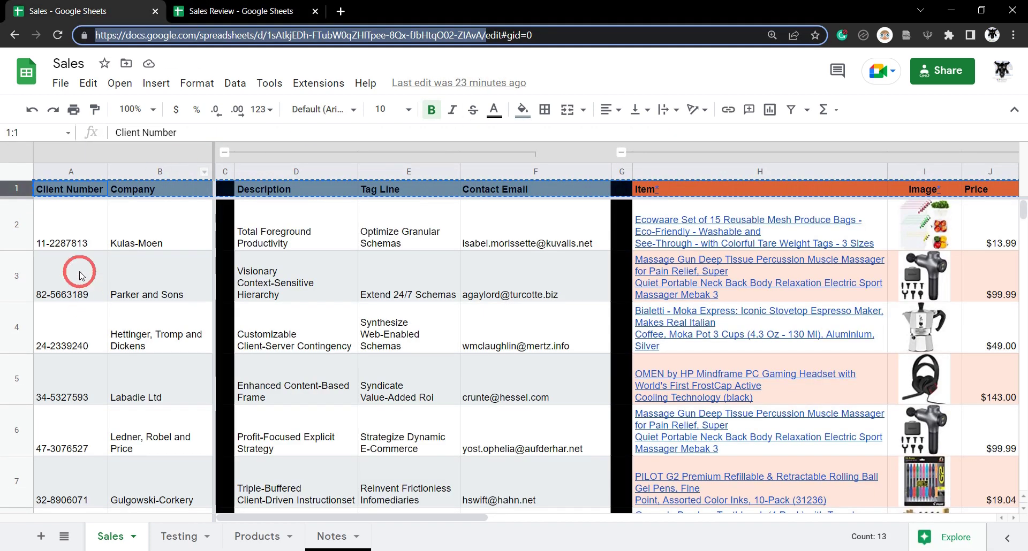
click(23, 220)
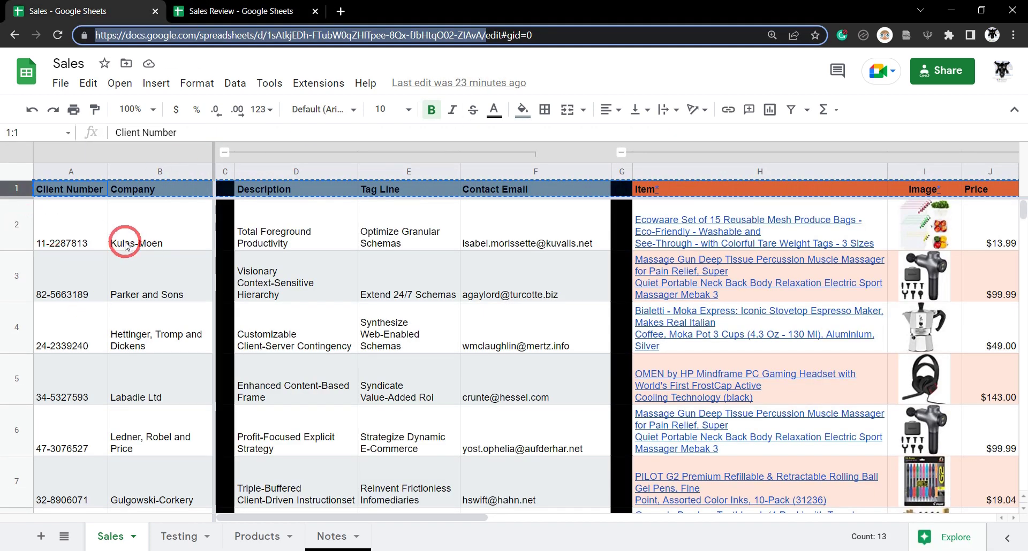
scroll(134, 253, right, 10)
scroll(23, 230, left, 5)
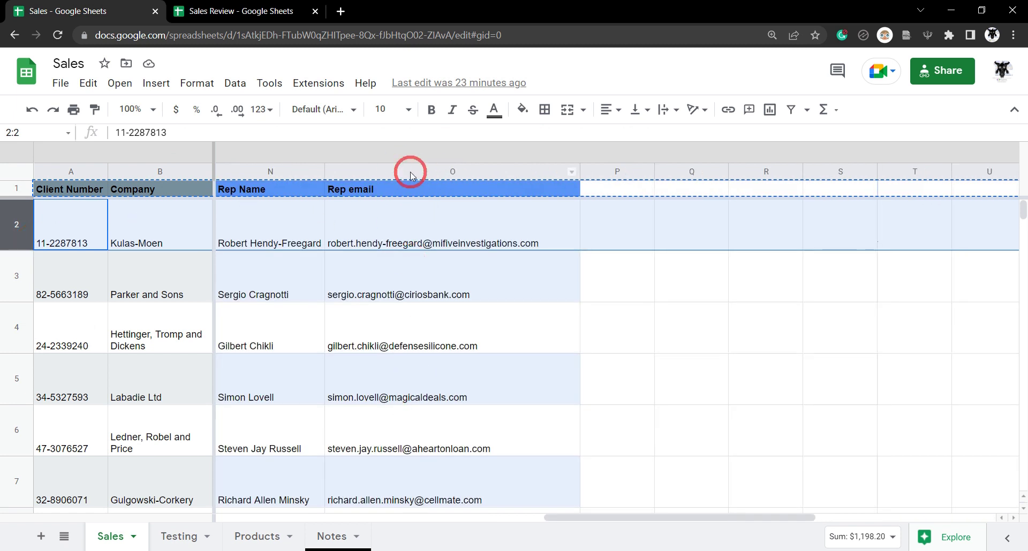
click(238, 8)
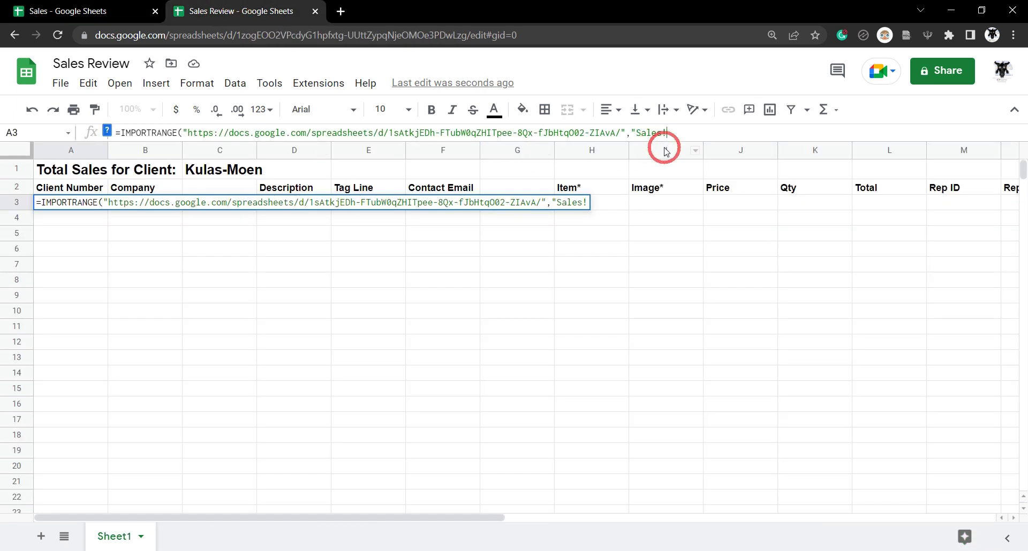
text(:O)
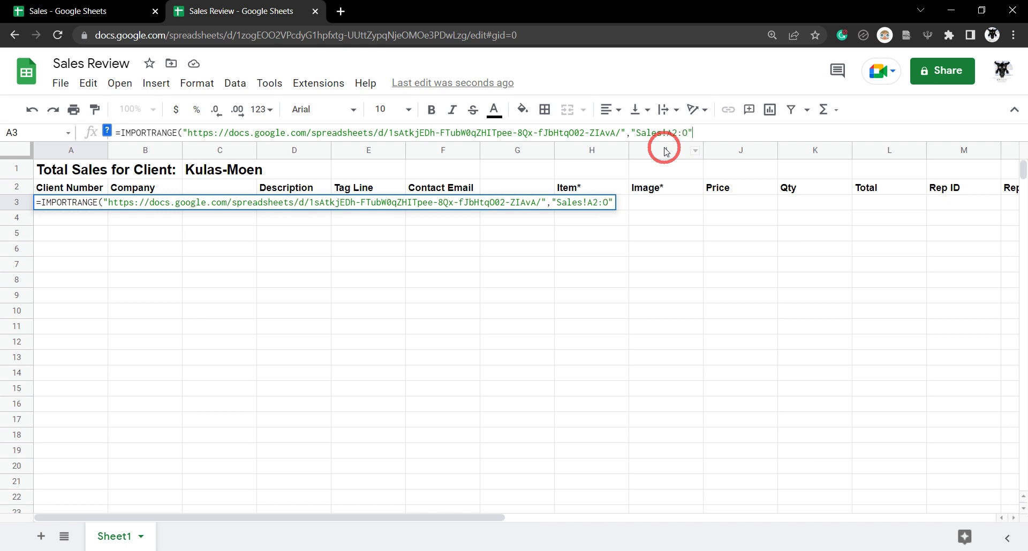
text())
key(Return)
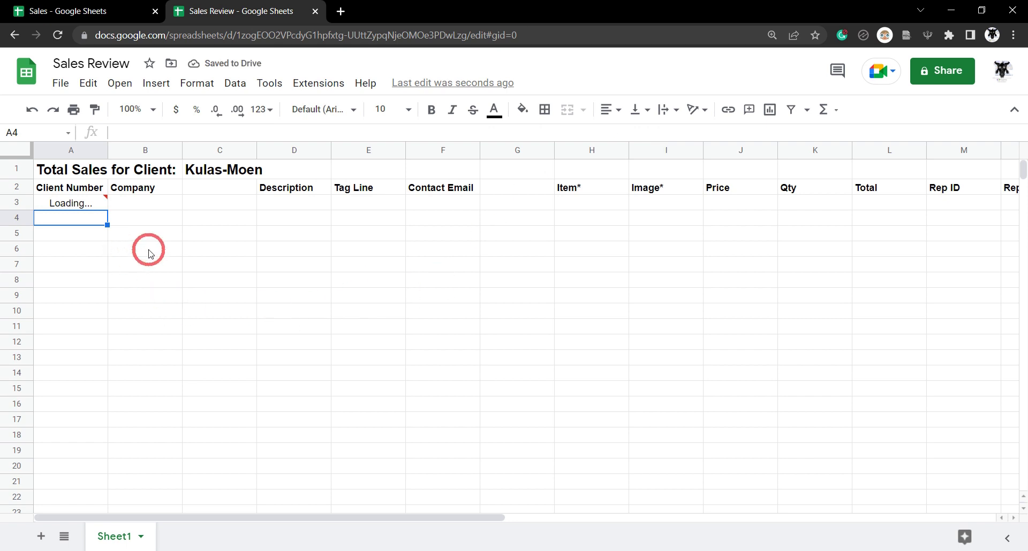
Auto-fit the widths of columns I through O
scroll(555, 245, right, 5)
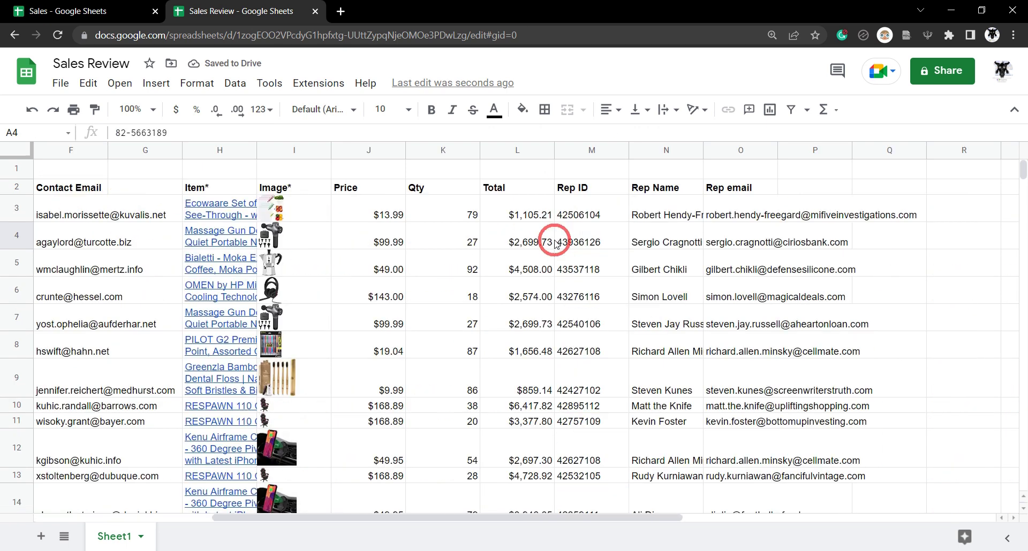
scroll(556, 244, left, 5)
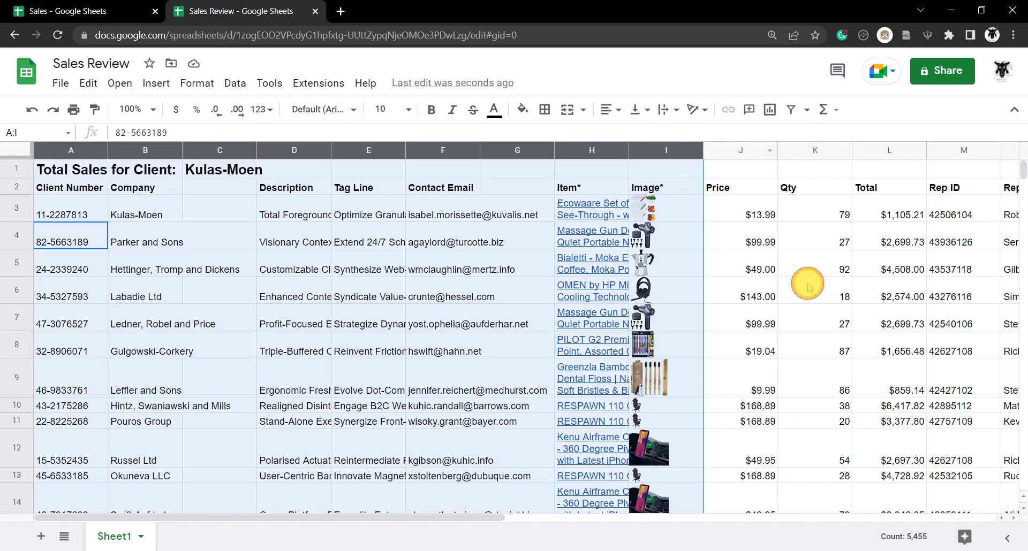
drag(808, 283, 808, 265)
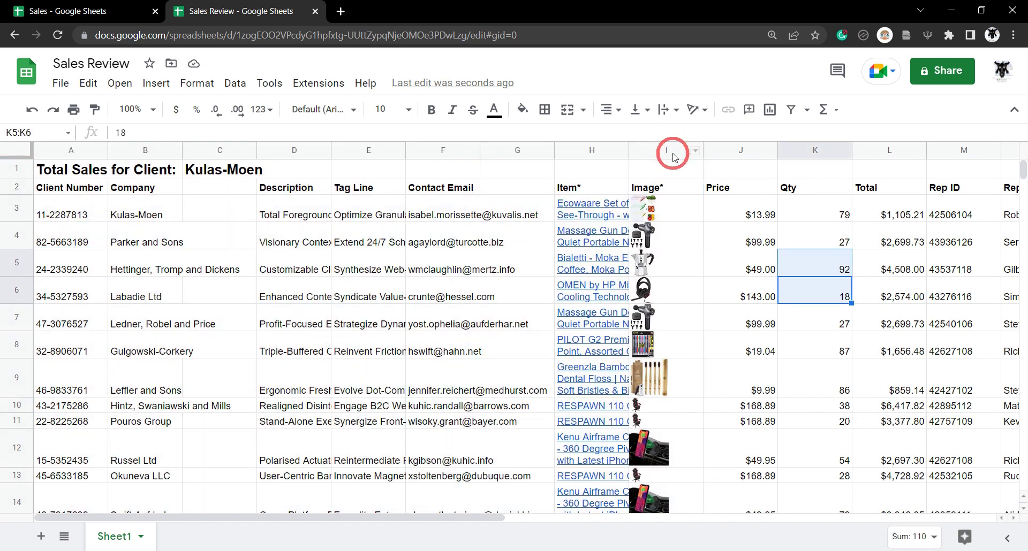
click(670, 152)
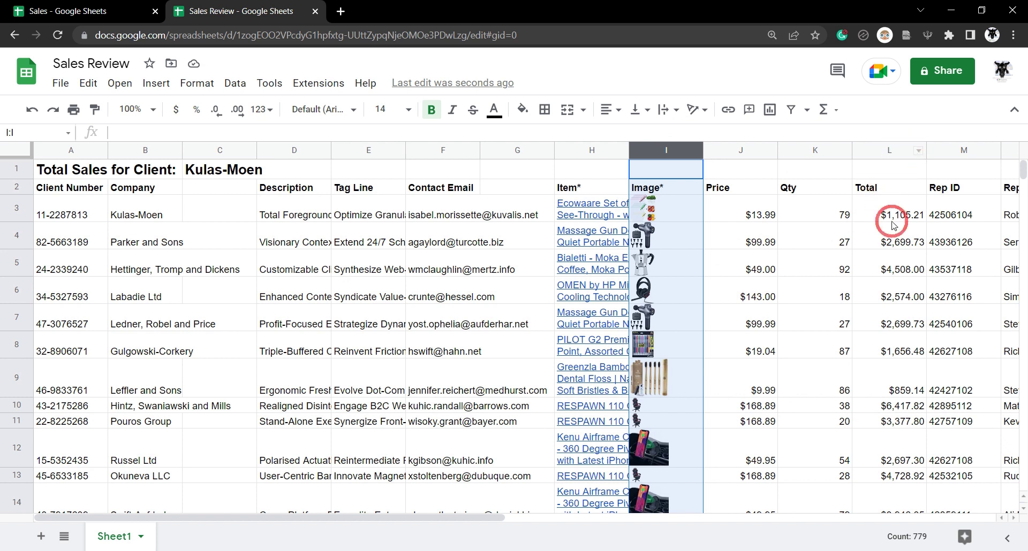
scroll(878, 240, right, 5)
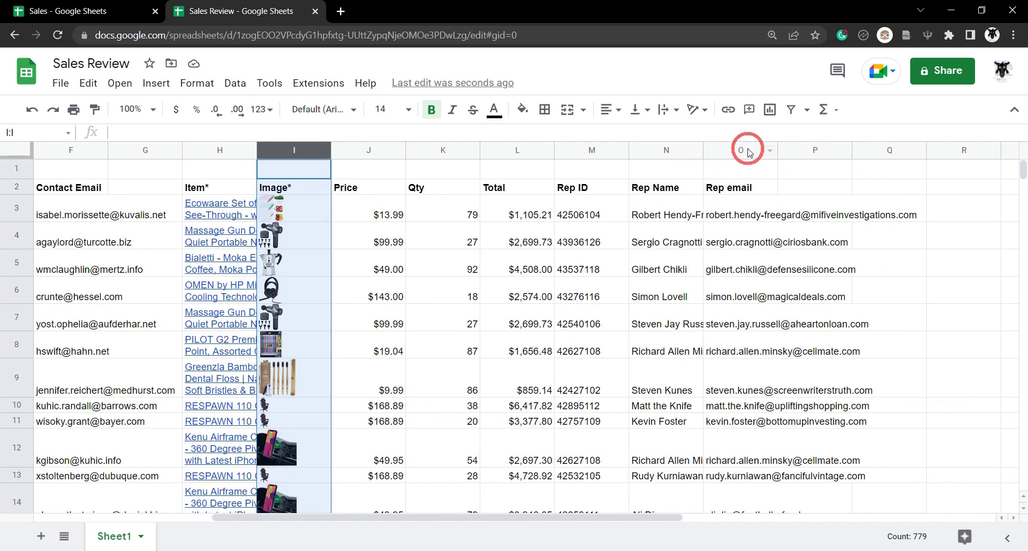
shift+click(747, 150)
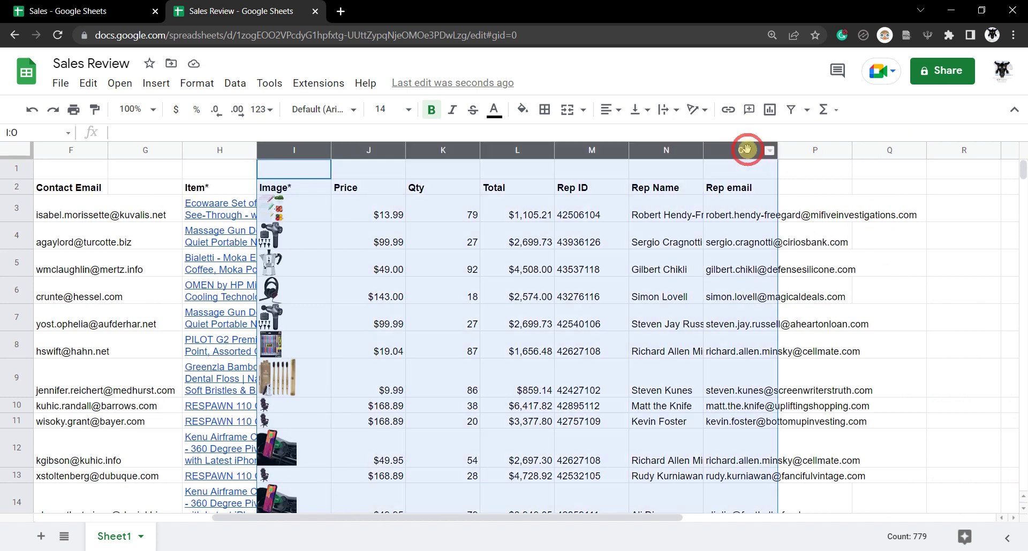
double_click(700, 149)
Shrink the empty column G to a thin spacer
scroll(616, 284, left, 5)
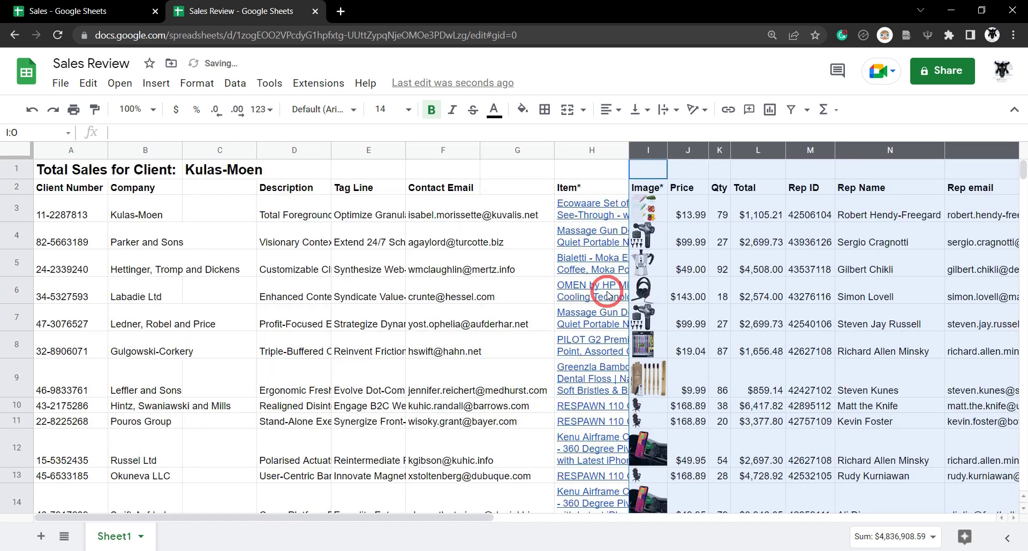
click(750, 308)
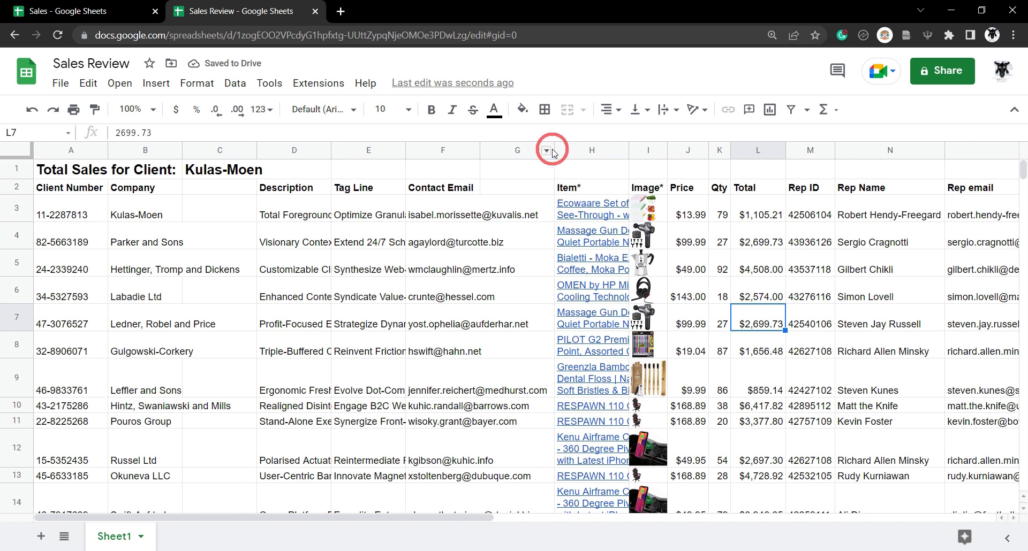
drag(554, 149, 502, 150)
Wrap the text in the Description column D
click(385, 148)
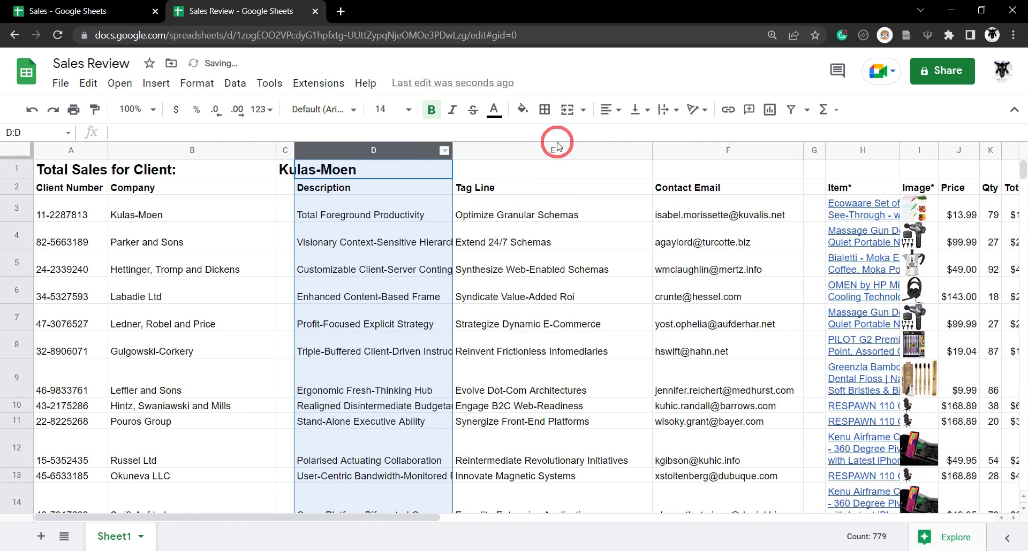
click(667, 109)
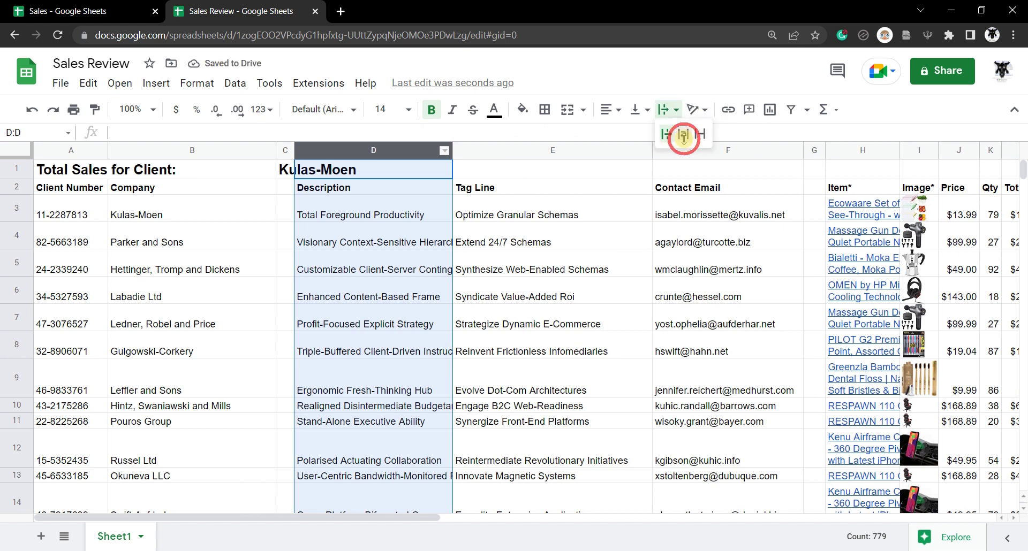
click(684, 131)
click(508, 374)
Inspect the IMPORTRANGE formula in cell A3
scroll(460, 356, right, 5)
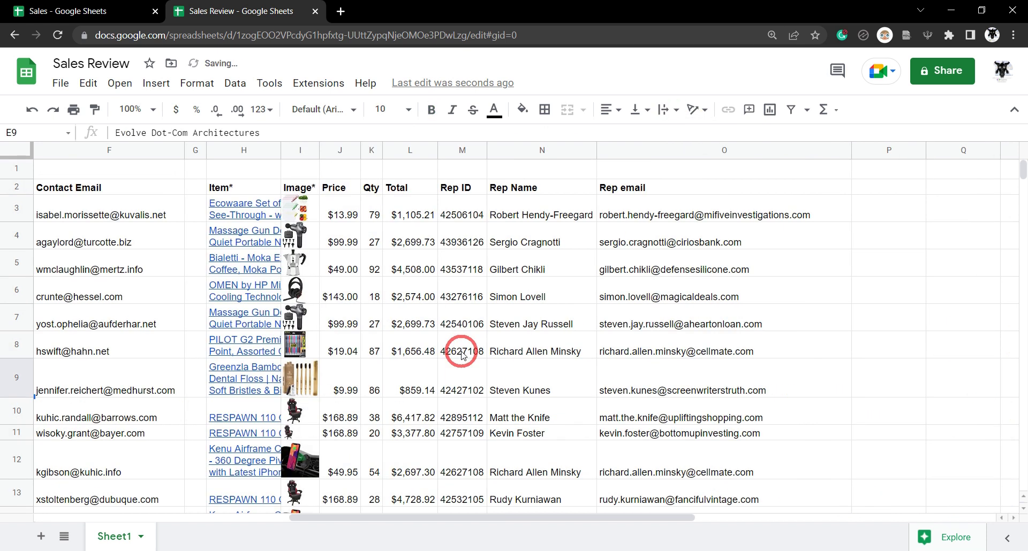
scroll(201, 292, left, 5)
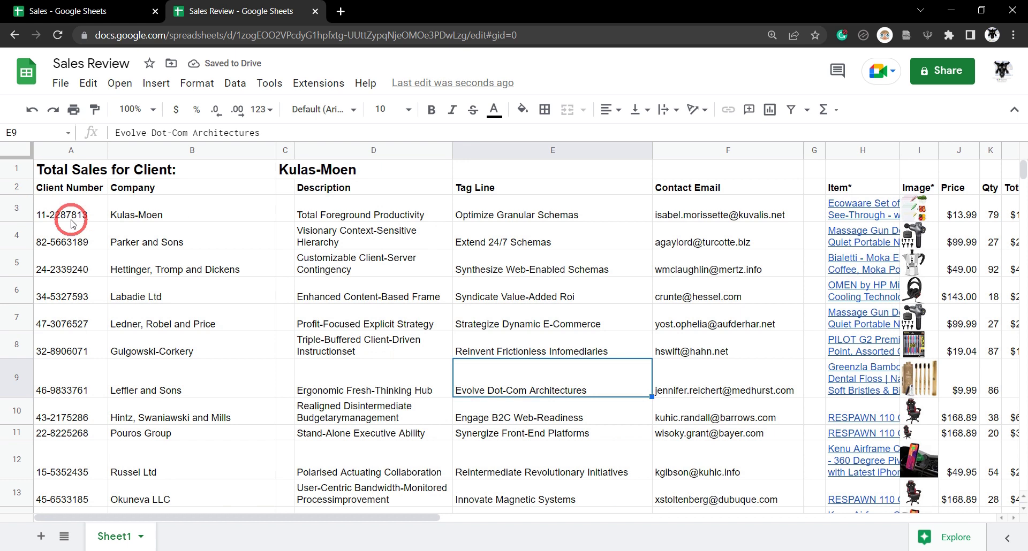
click(85, 211)
scroll(757, 259, right, 5)
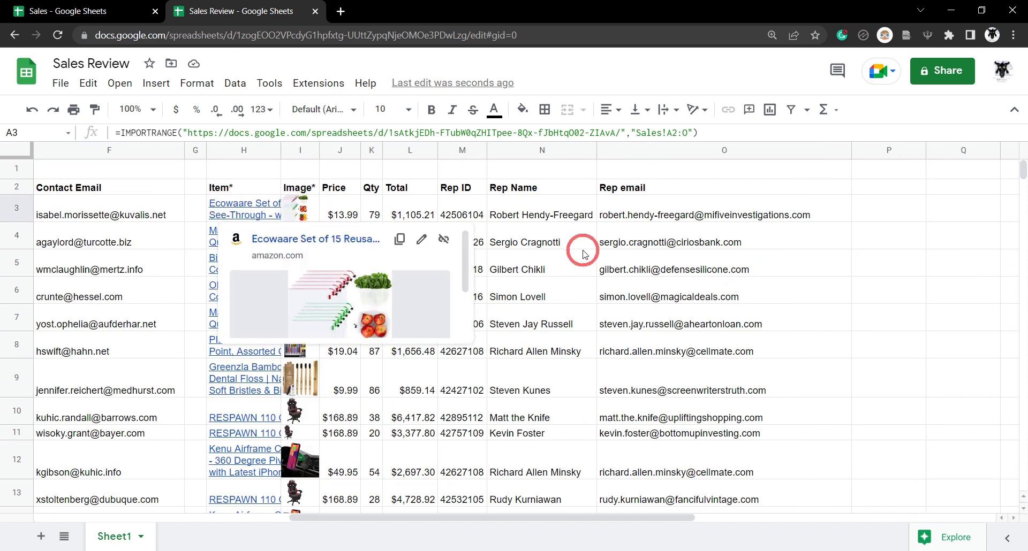
scroll(583, 249, left, 5)
click(161, 239)
click(85, 217)
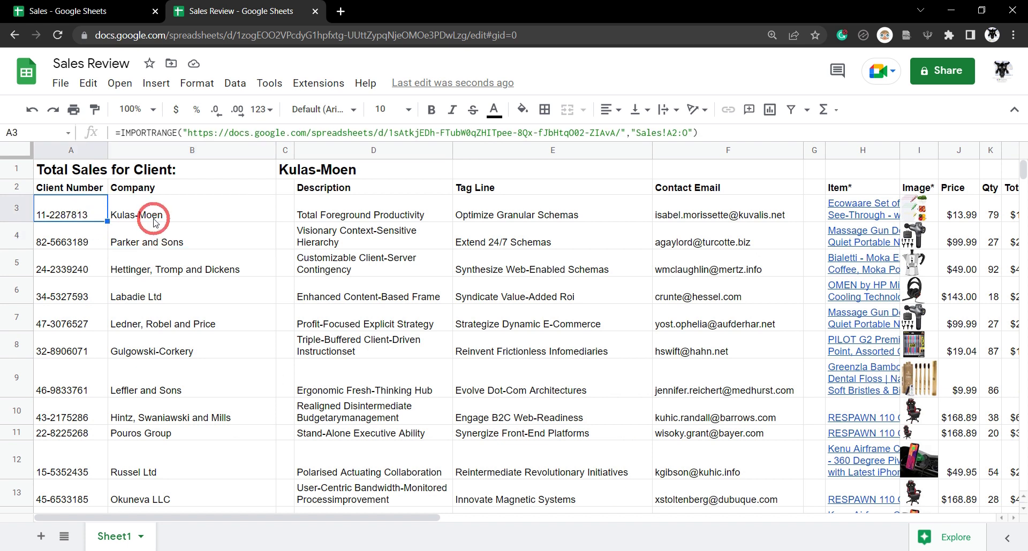
Enlarge the formula bar, insert FILTER( after = in A3, and put IMPORTRANGE on its own line
double_click(157, 202)
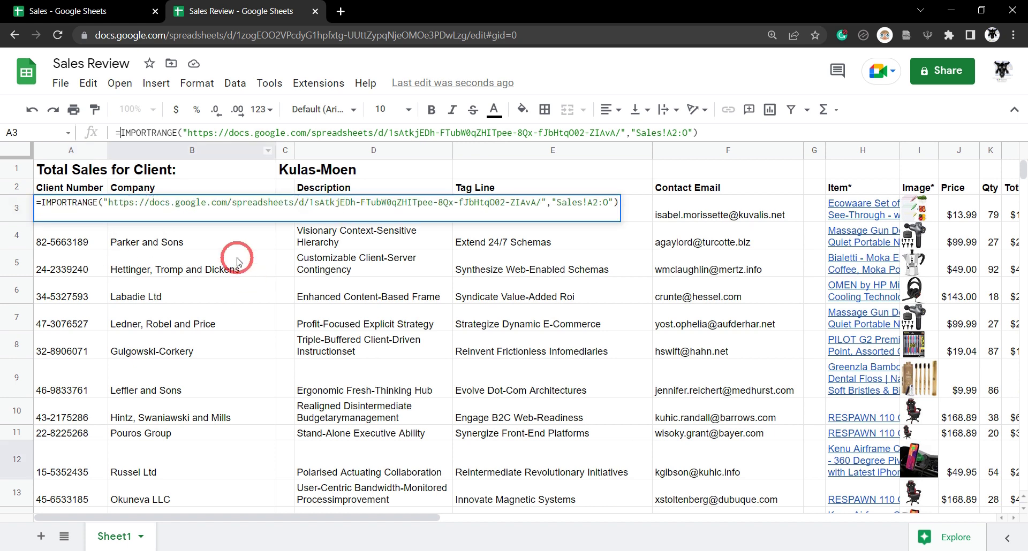
click(236, 262)
click(56, 203)
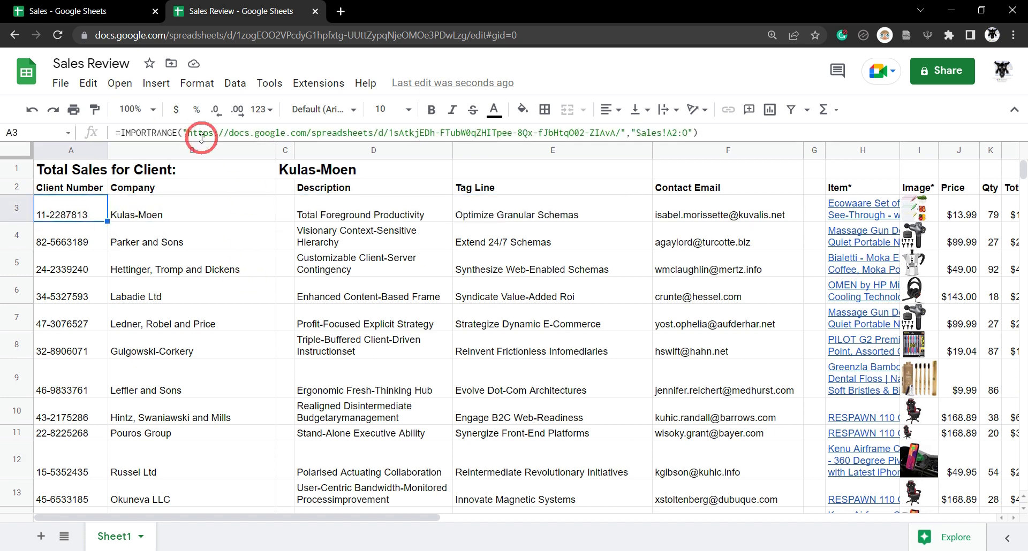
drag(212, 141, 202, 167)
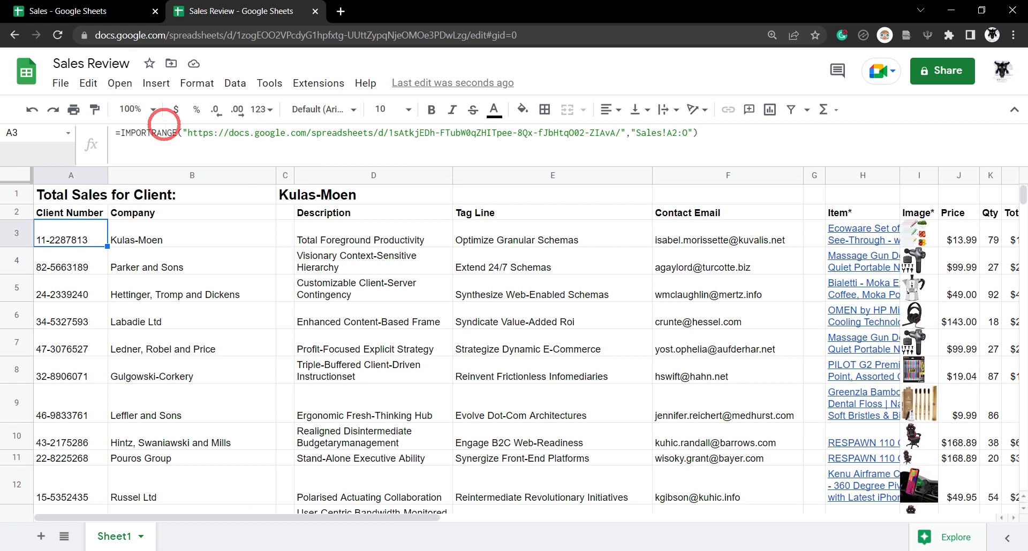
click(120, 133)
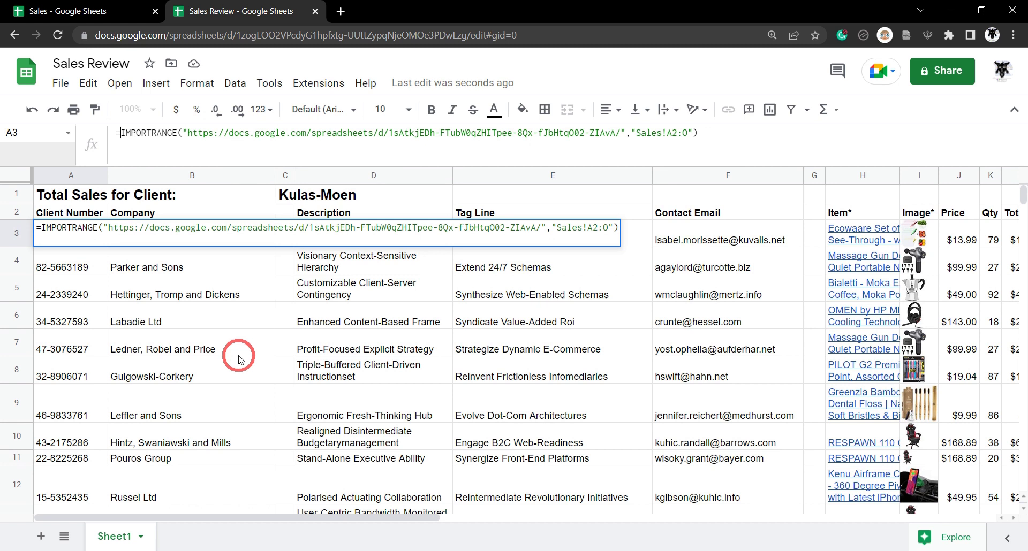
text(FILTER()
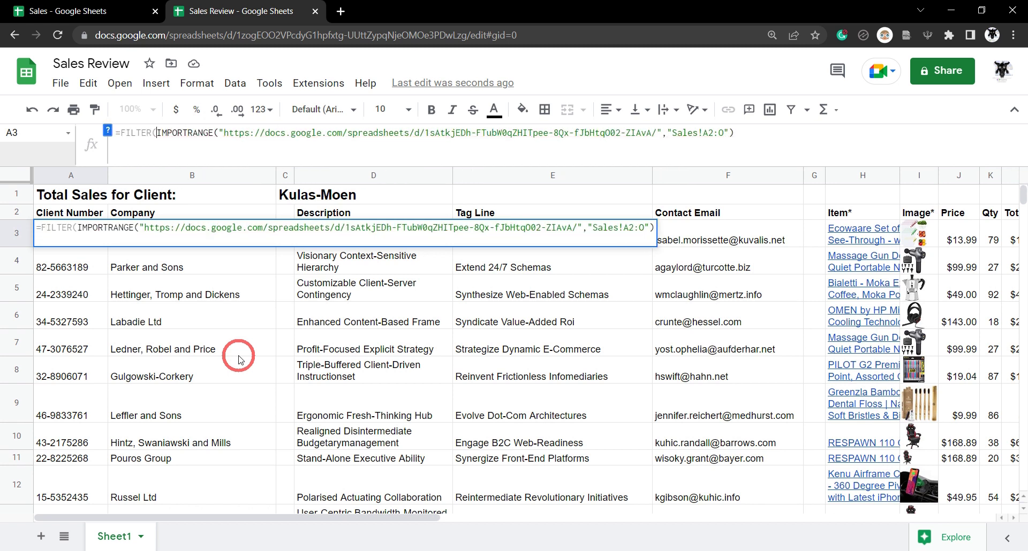
click(771, 132)
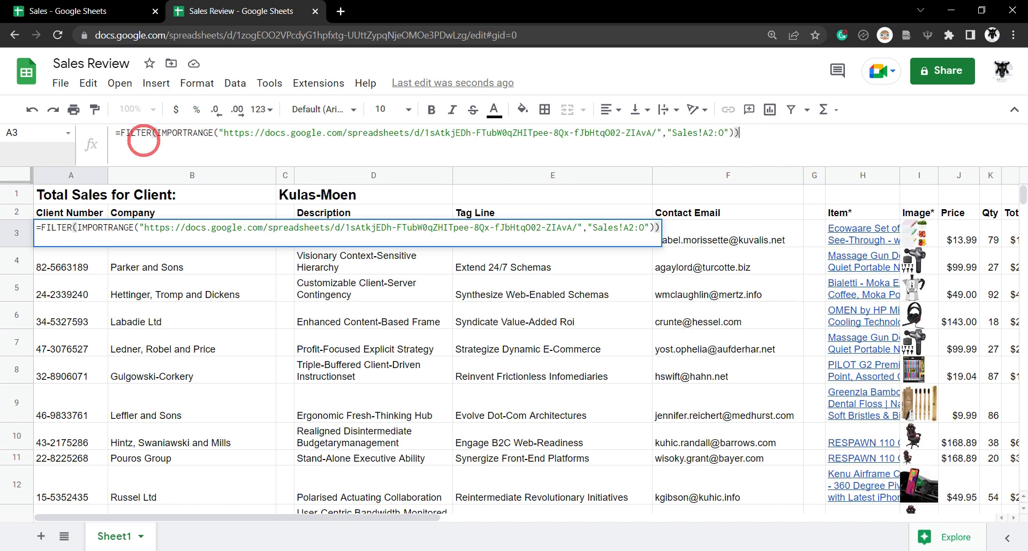
click(297, 242)
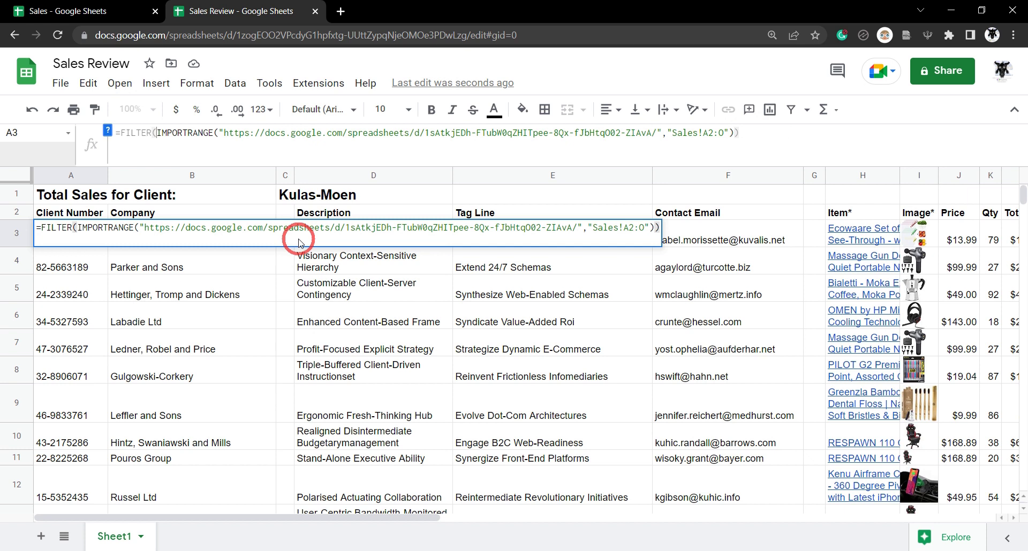
key(ctrl+Return)
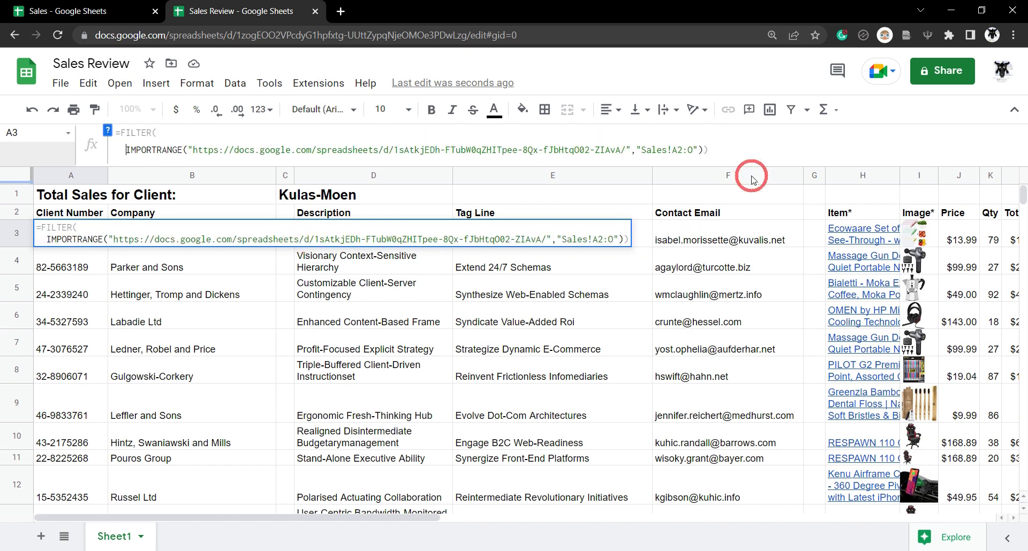
Add a comma after the IMPORTRANGE argument and start a new line for the filter condition
click(707, 151)
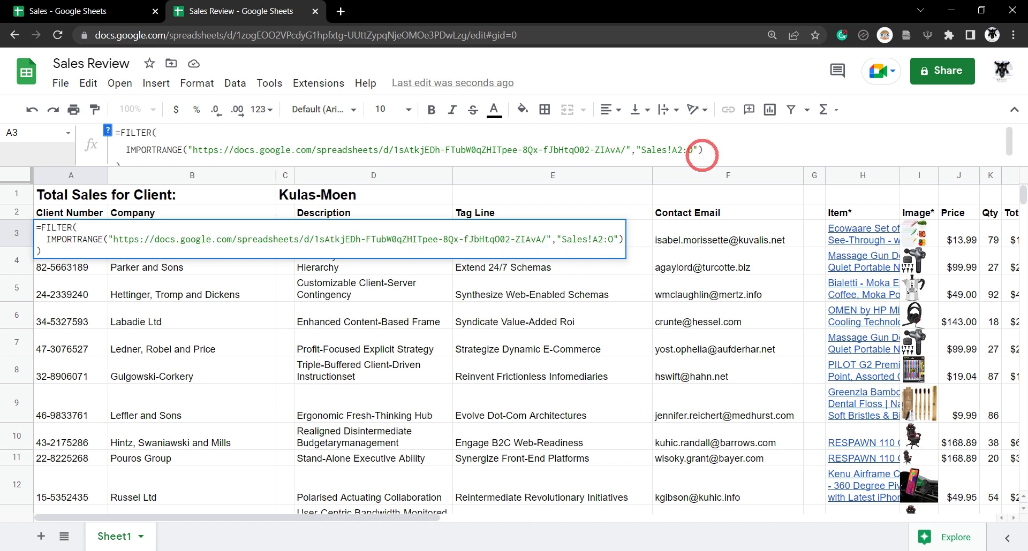
click(705, 150)
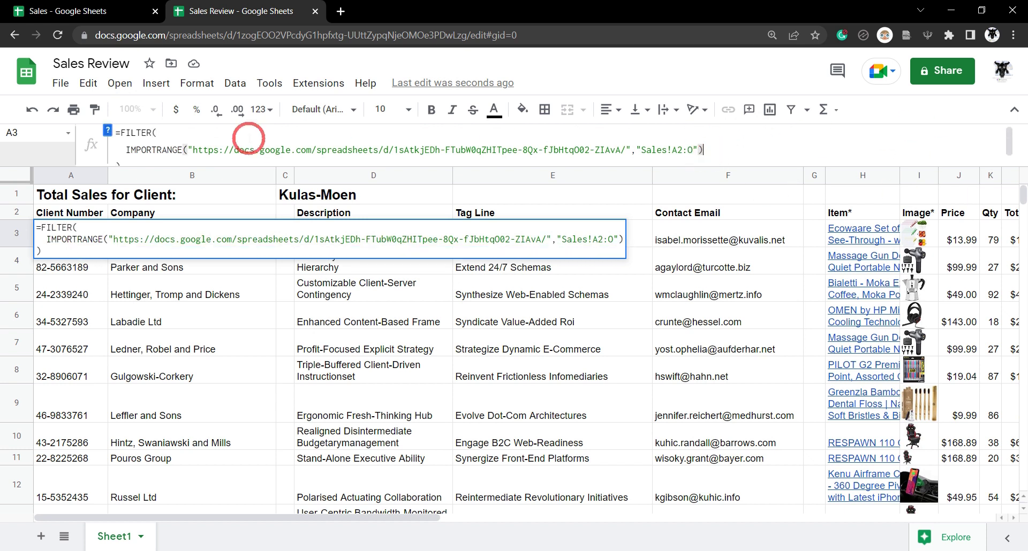
click(107, 132)
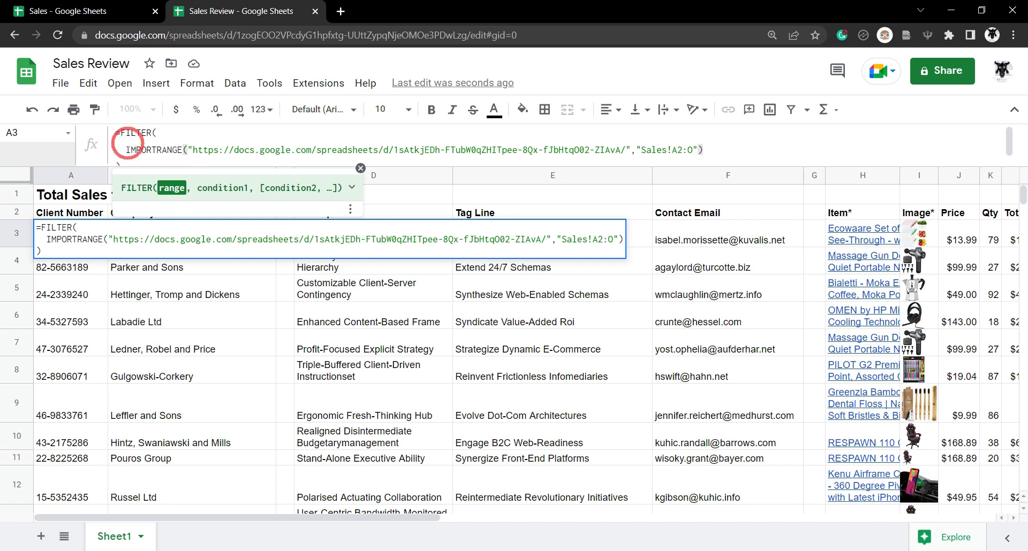
drag(125, 150, 683, 170)
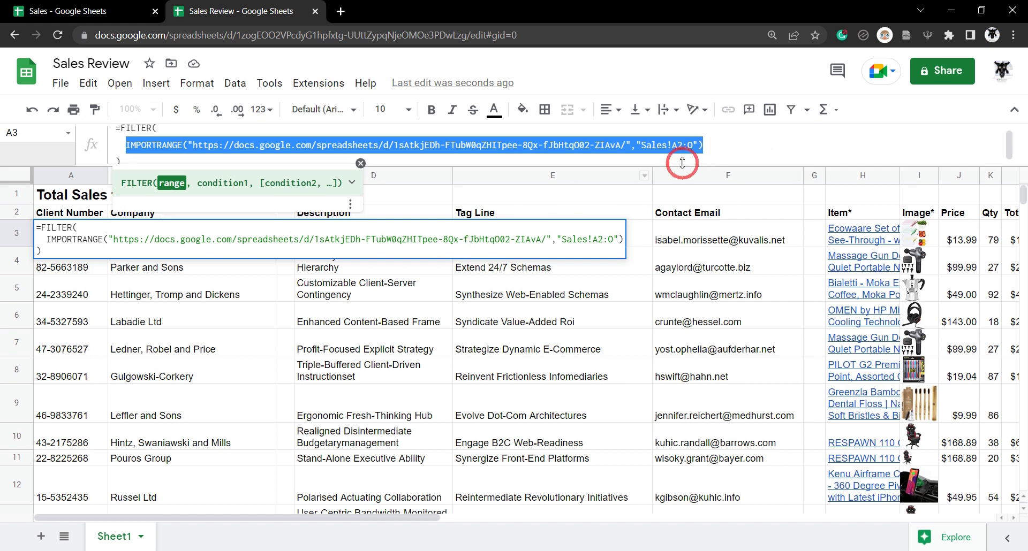
click(706, 145)
text(,)
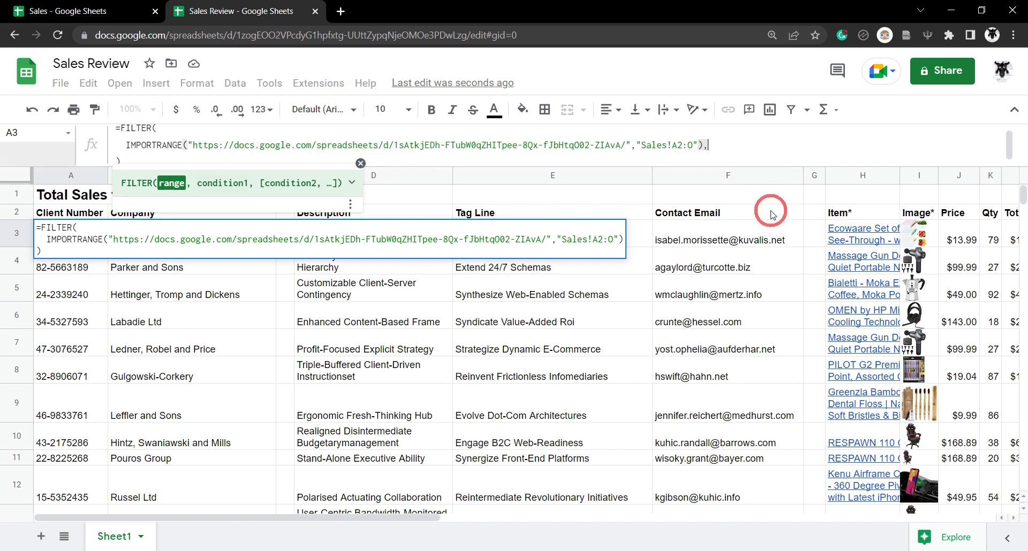
key(ctrl+Return)
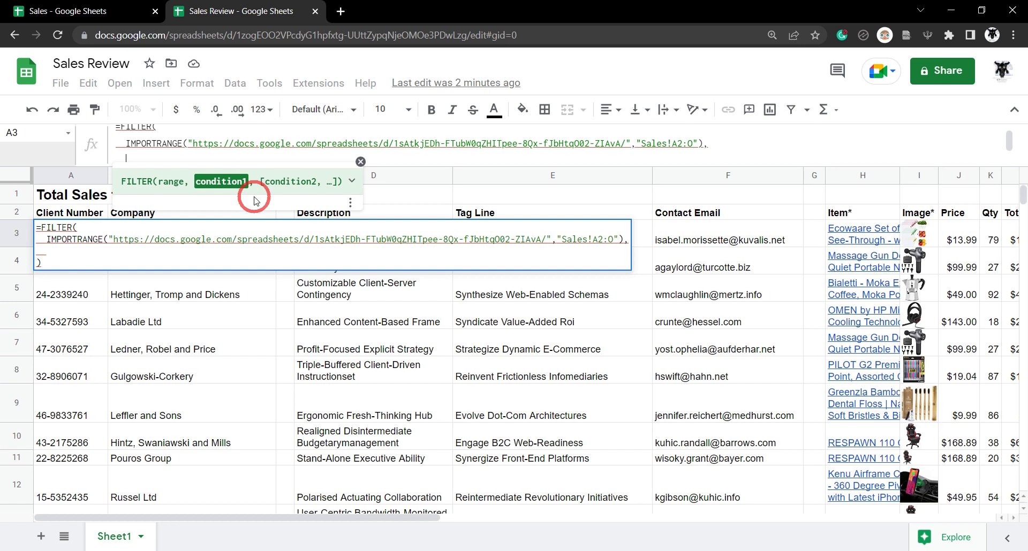
scroll(202, 370, down, 3)
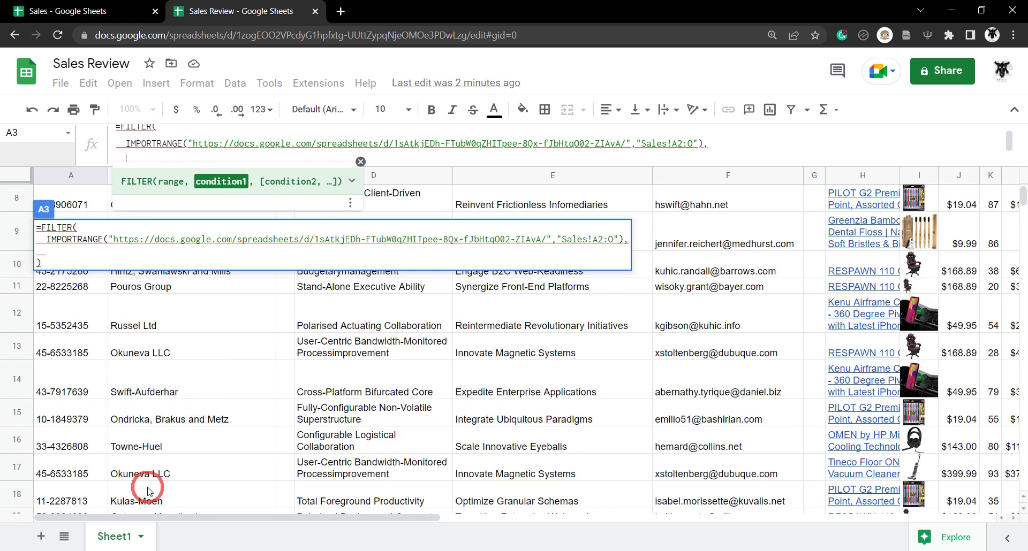
scroll(306, 417, up, 3)
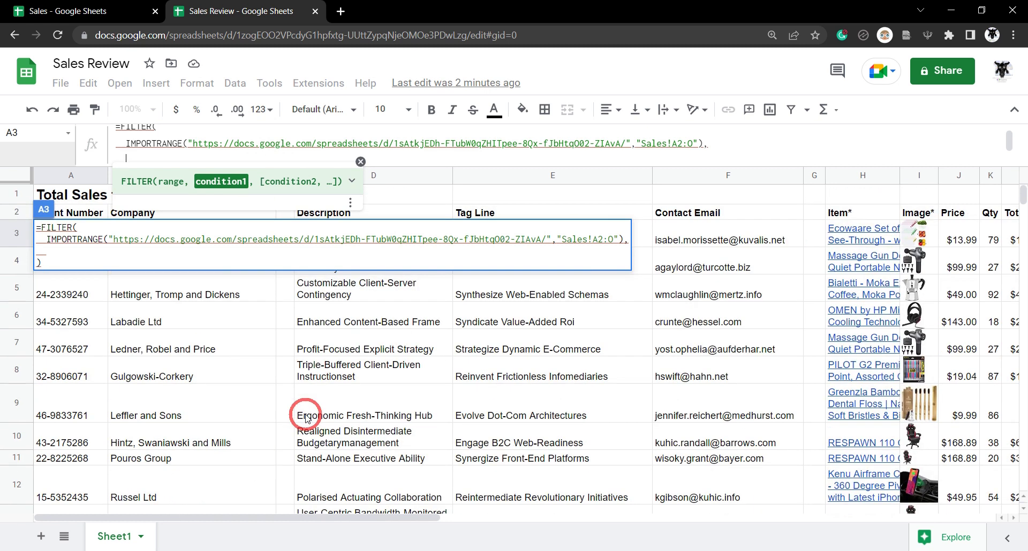
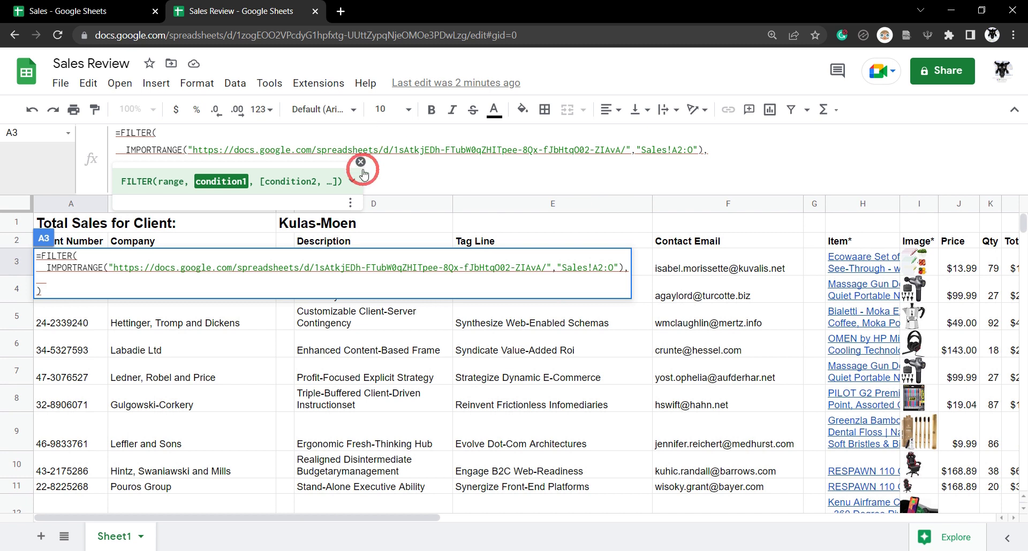
Paste a second IMPORTRANGE into the FILTER formula and change its range to Sales!B2:B
click(359, 163)
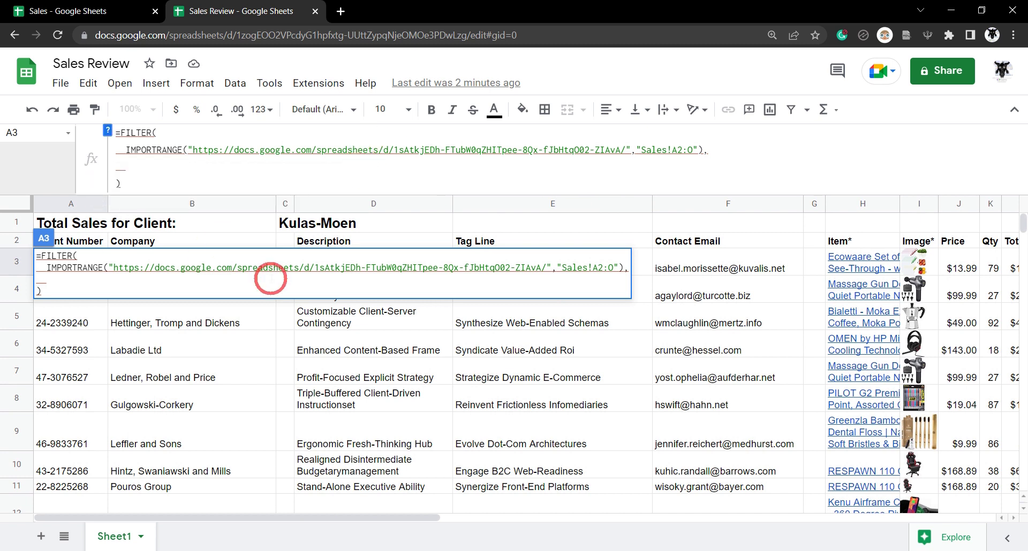
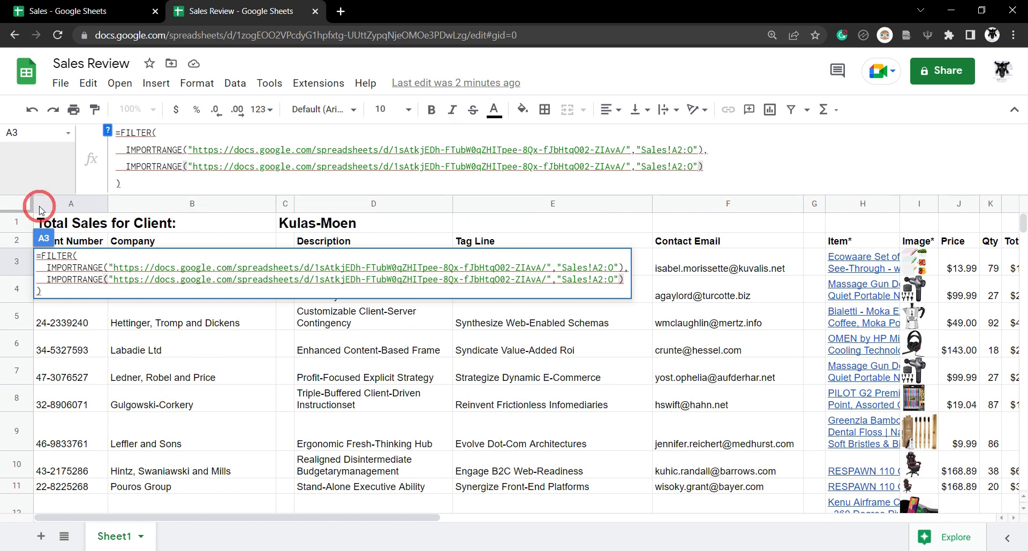
click(79, 5)
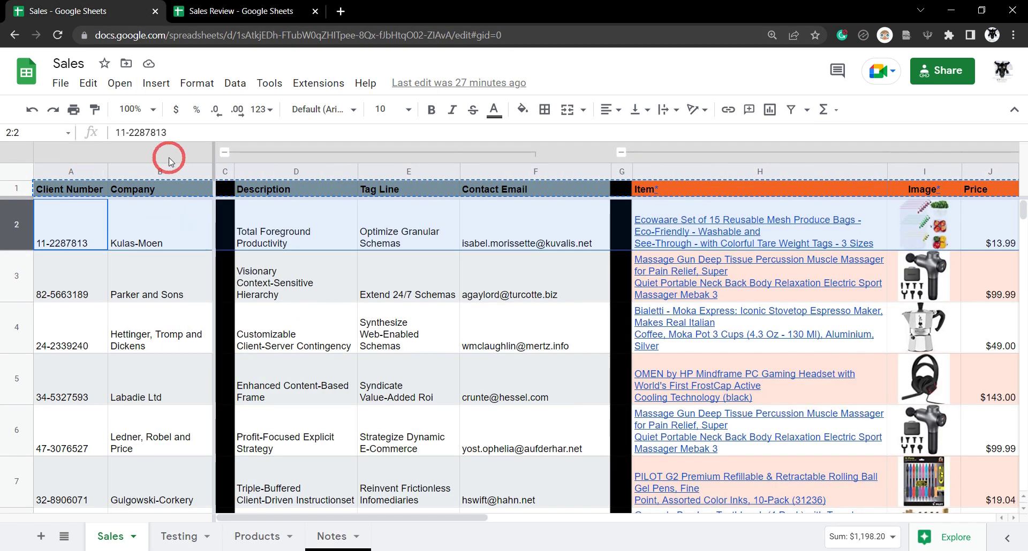
click(236, 10)
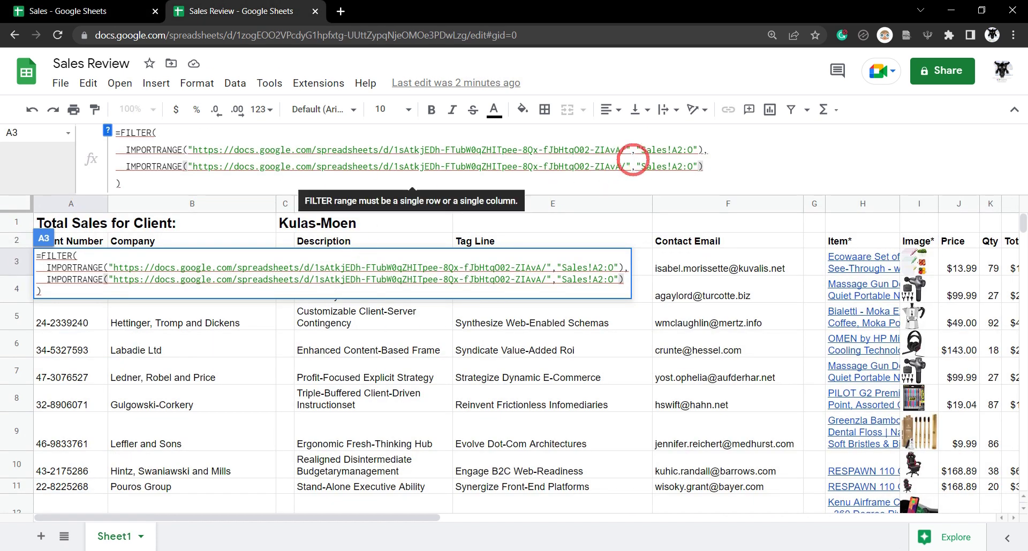
click(673, 168)
drag(673, 167, 677, 167)
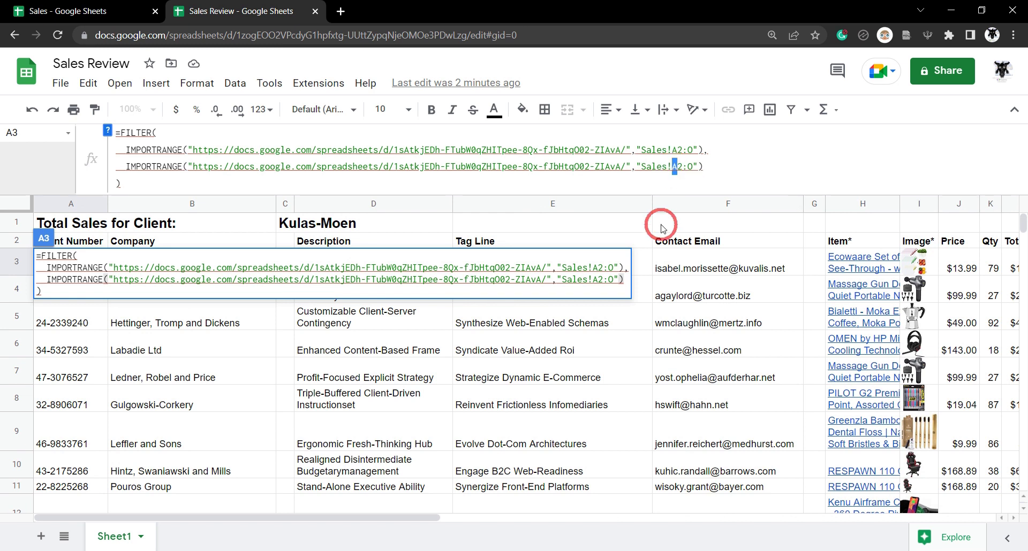
text(b)
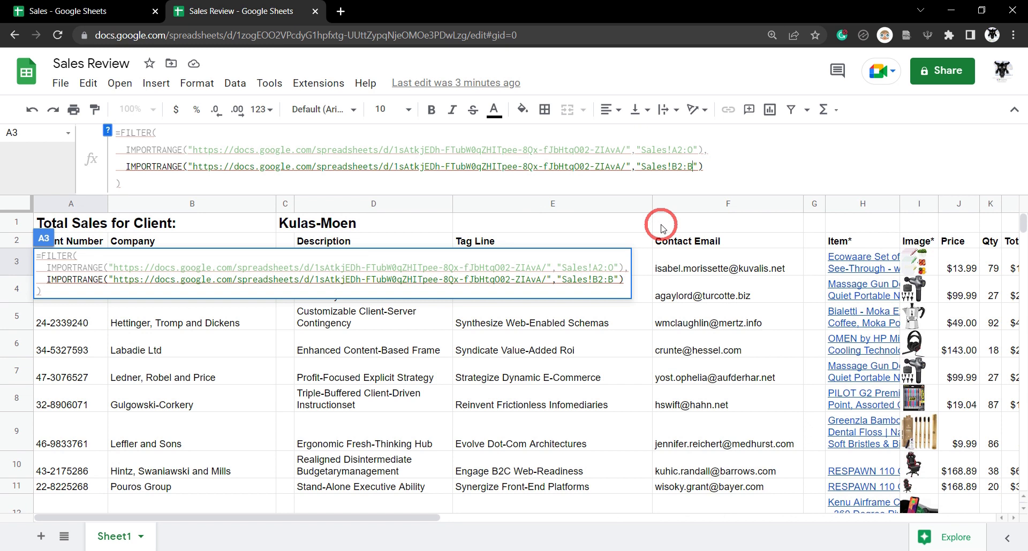
Make the condition test the Sales!B2:B import = "Kulas-Moen", copying the name from Sales B2
key(Right)
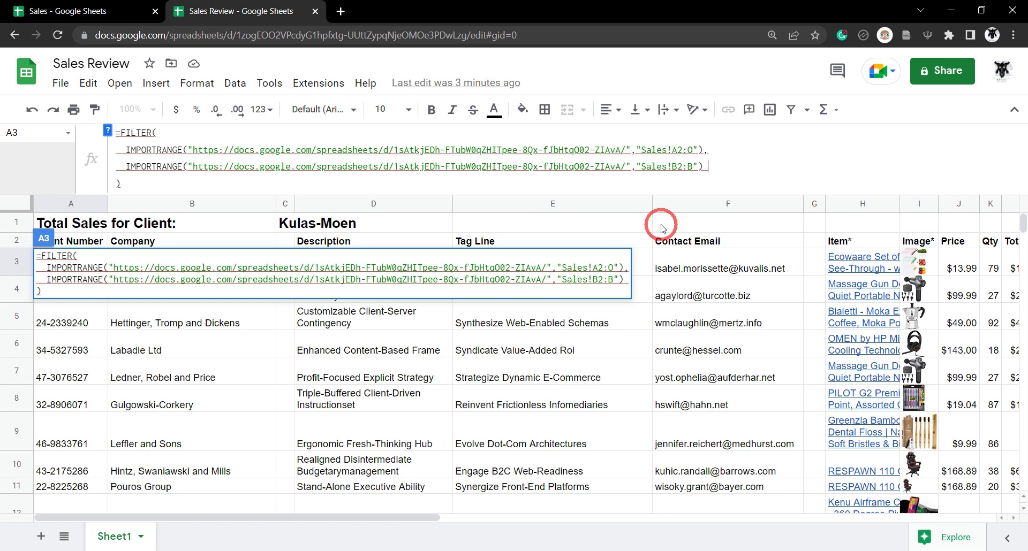
text(=)
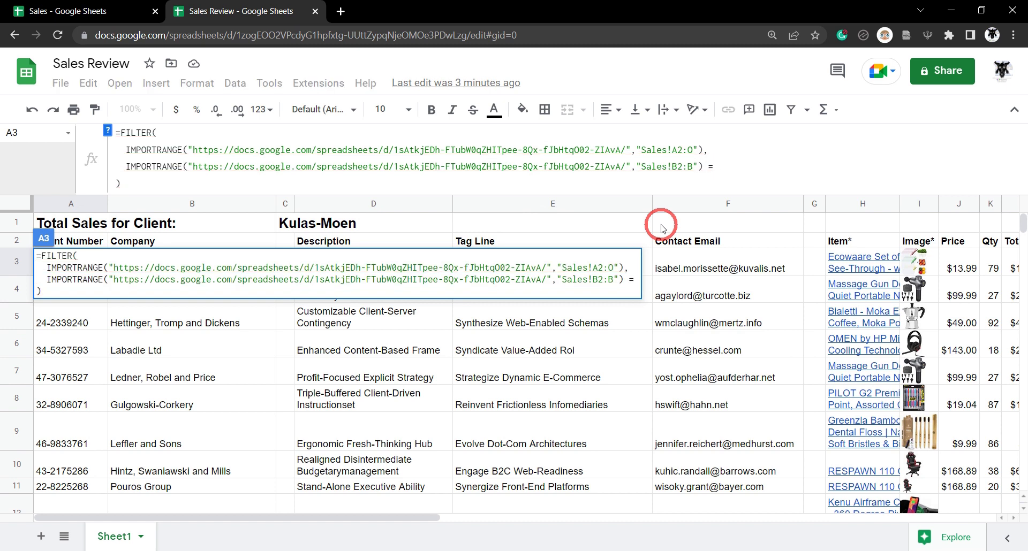
click(51, 5)
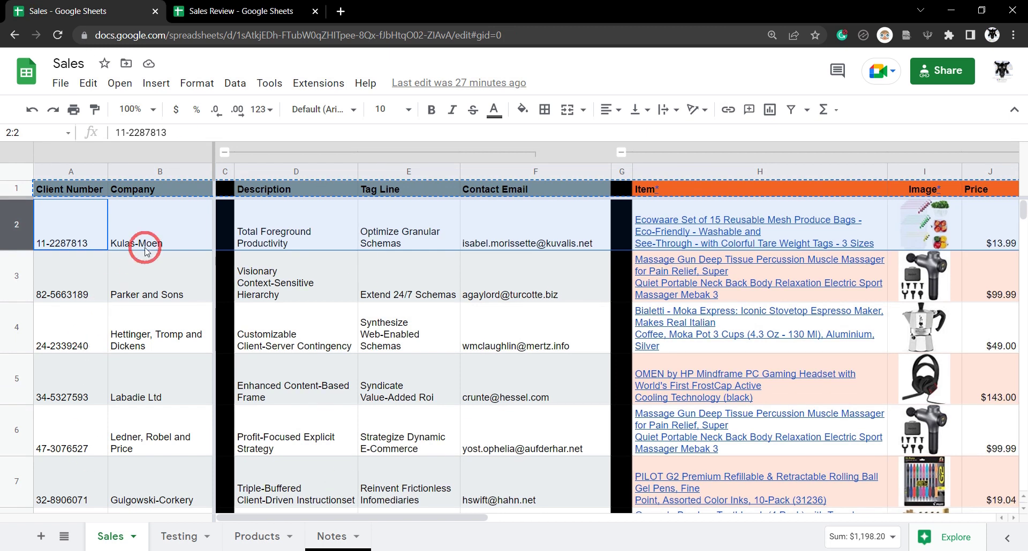
click(143, 246)
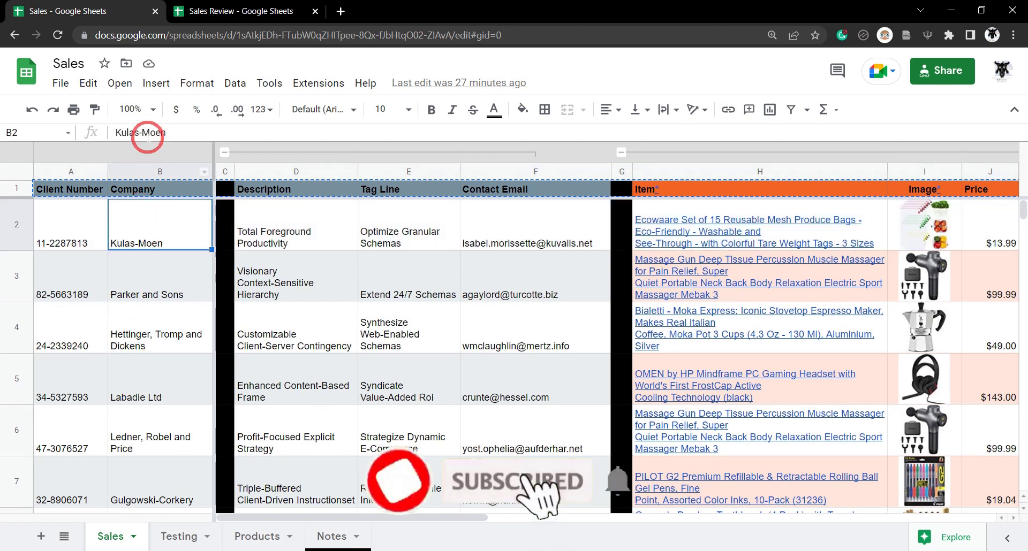
click(153, 133)
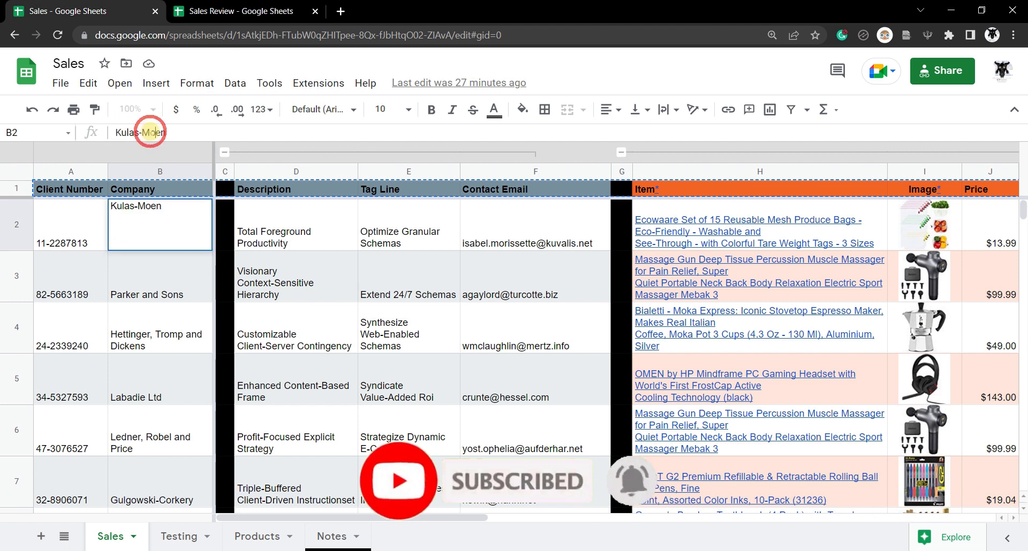
drag(180, 132, 96, 132)
key(ctrl+c)
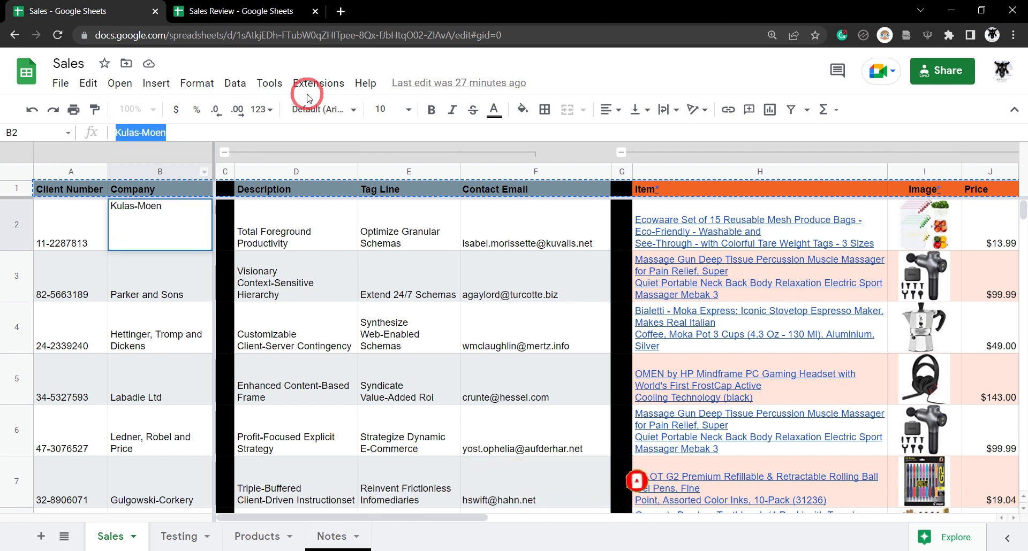
click(246, 14)
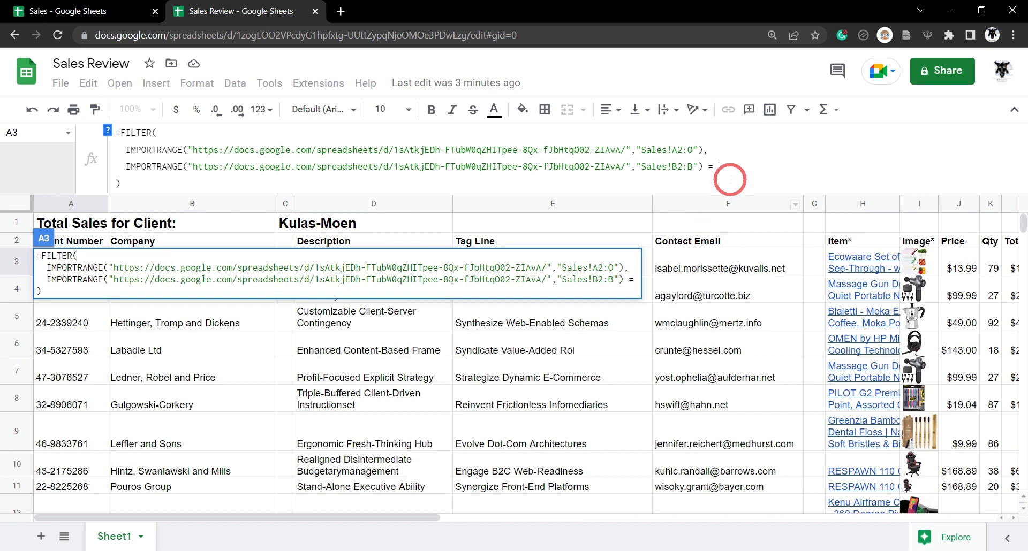
text(")
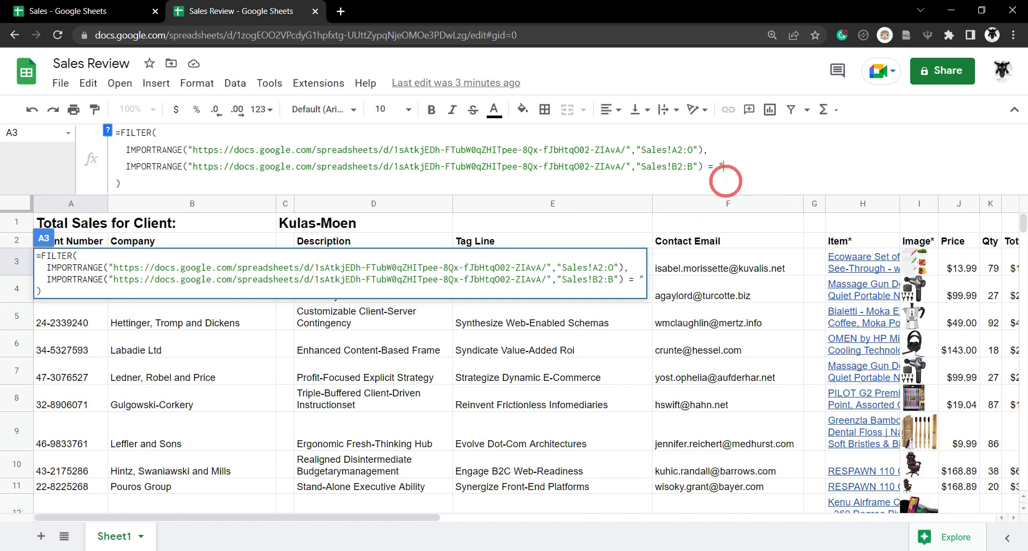
key(ctrl+v)
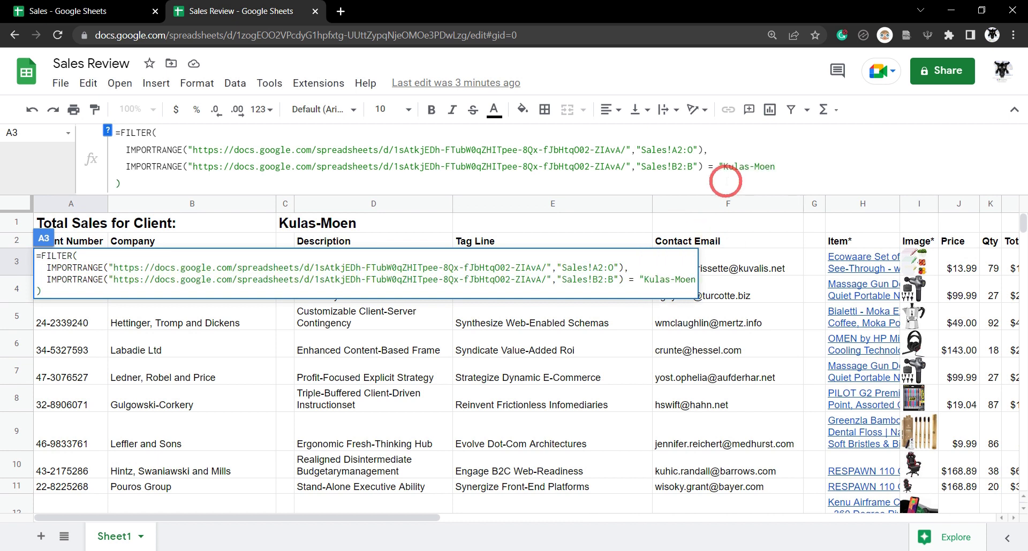
text(")
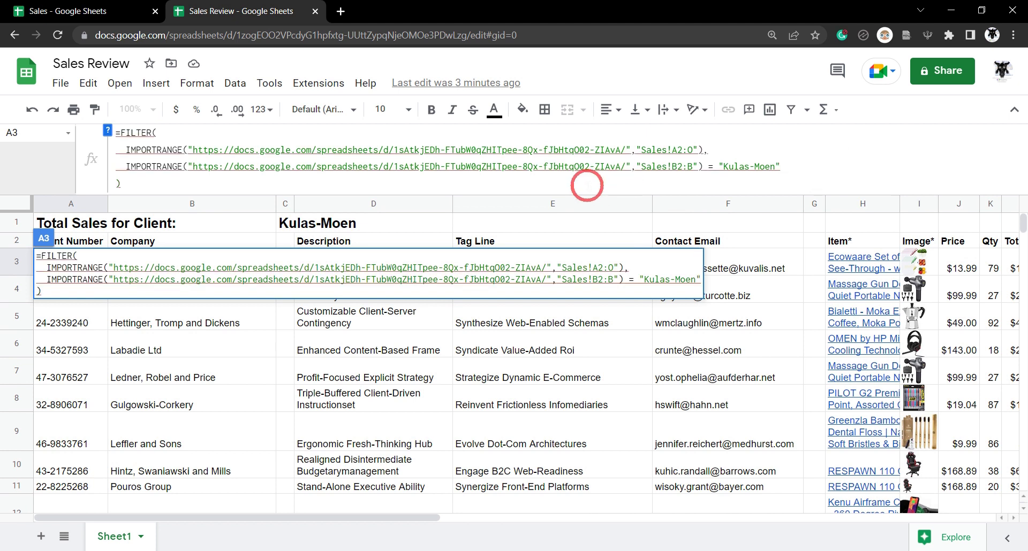
Commit the A3 FILTER formula and check the returned Kulas-Moen rows across columns A to O
key(Return)
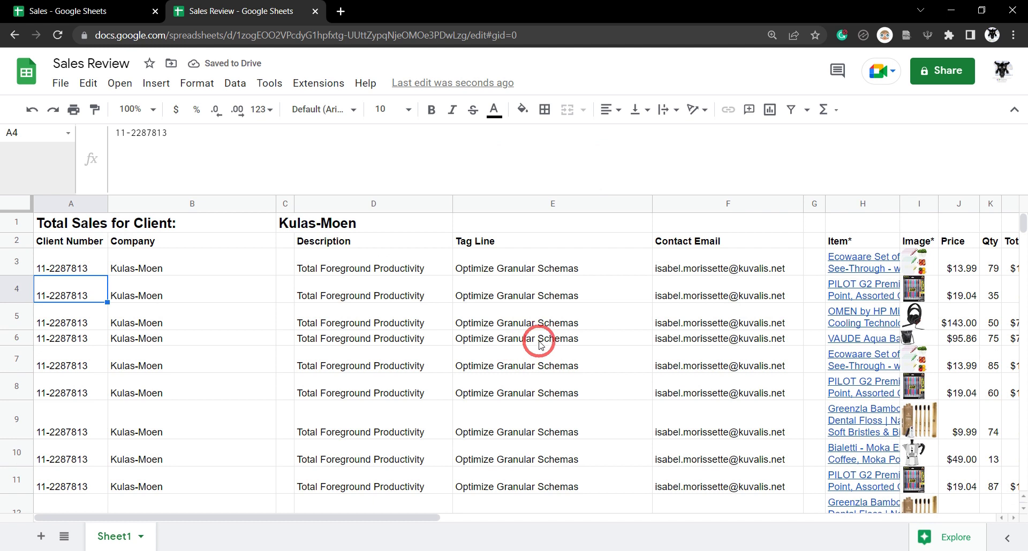
scroll(536, 339, down, 3)
scroll(482, 342, up, 3)
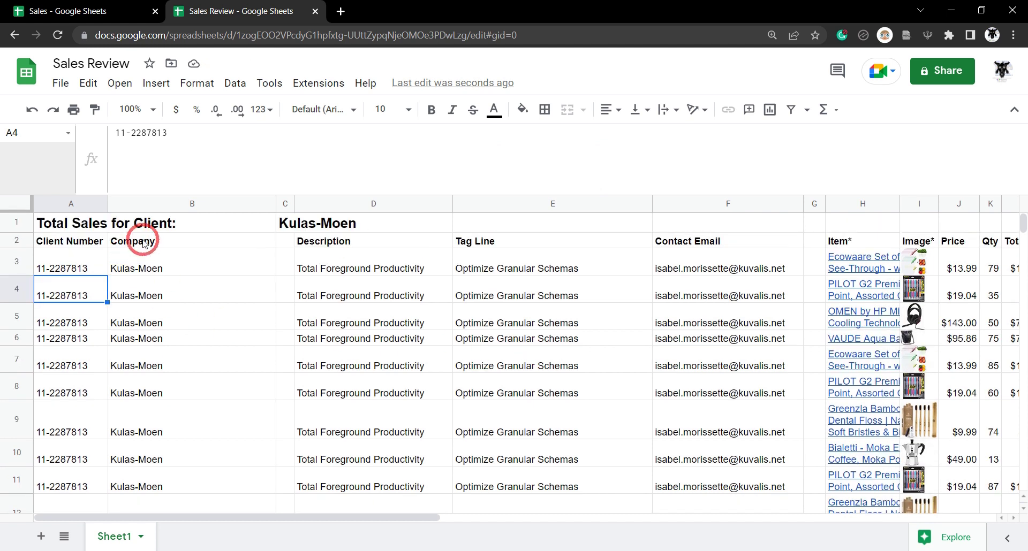
scroll(162, 273, down, 5)
scroll(161, 276, up, 5)
scroll(161, 276, right, 5)
key(Up)
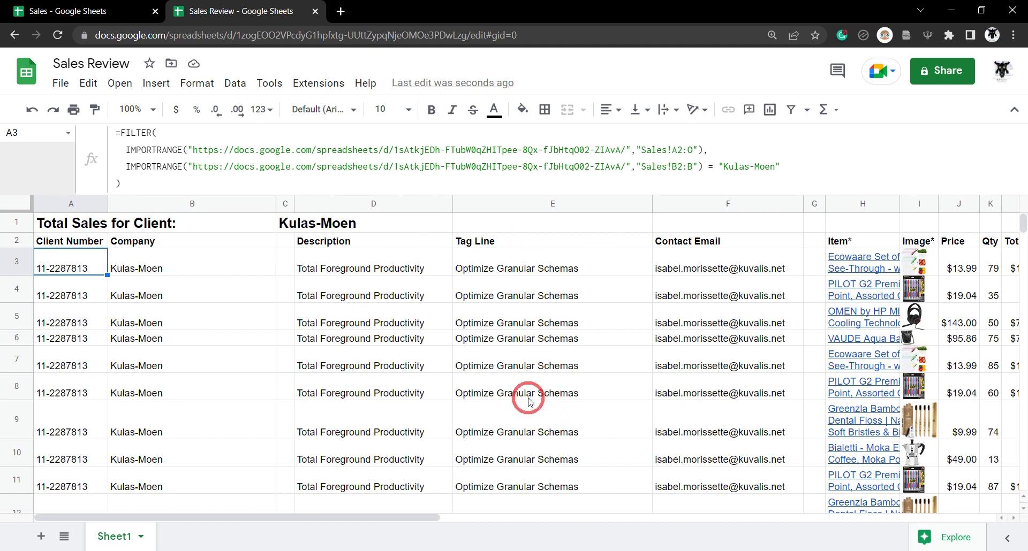
scroll(527, 402, right, 5)
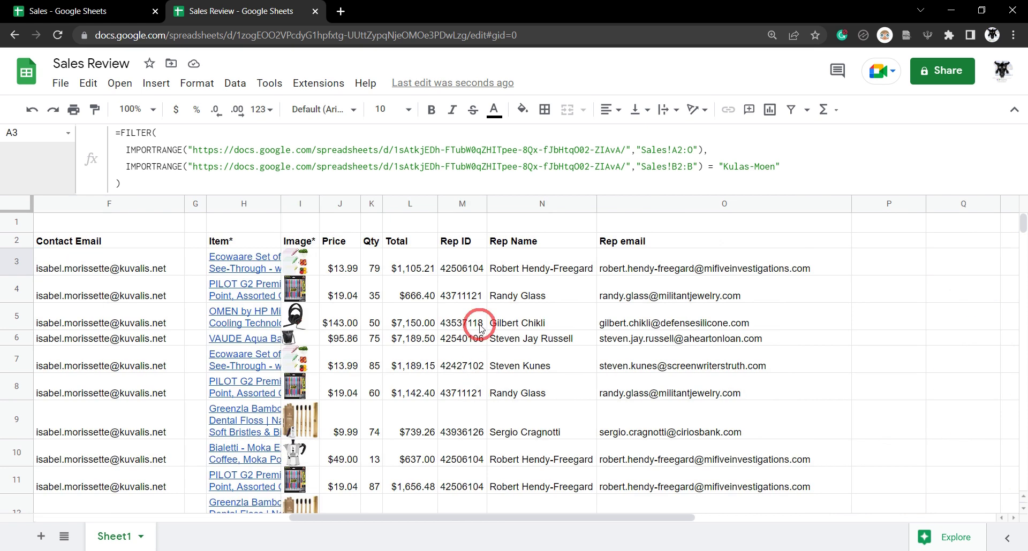
scroll(219, 381, left, 5)
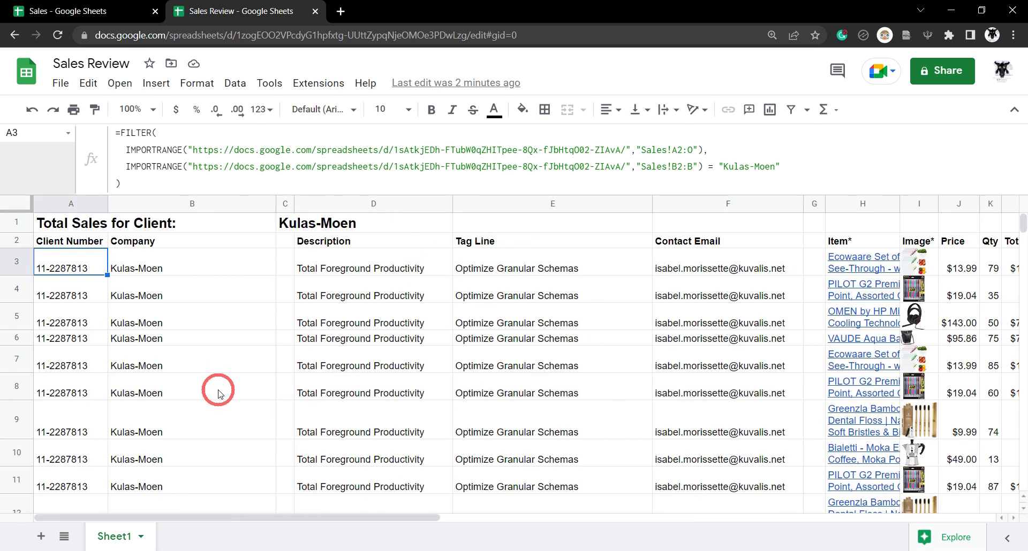
Duplicate Sheet1, name the copy Sheet2, and drag column B narrower
right_click(109, 537)
mouse_move(117, 335)
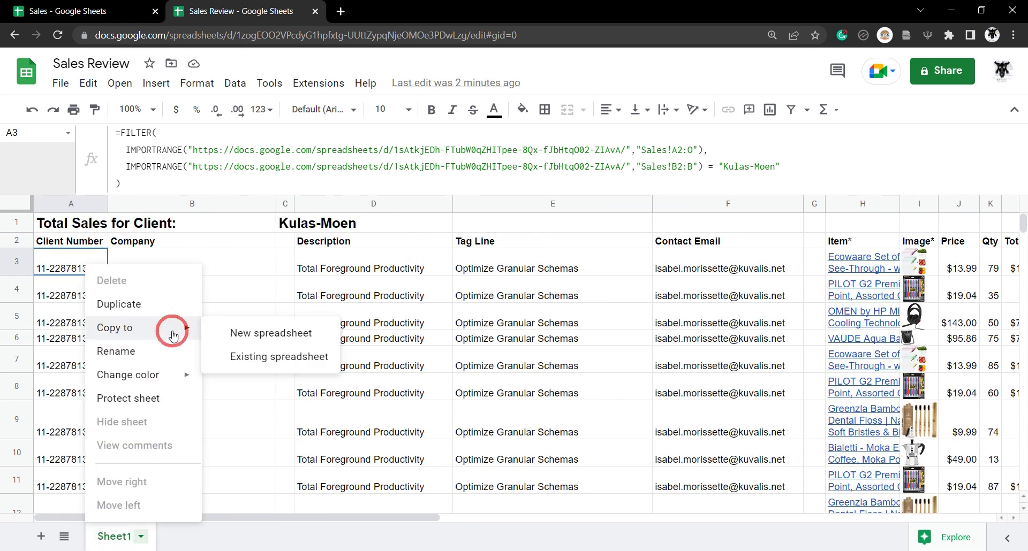
click(132, 304)
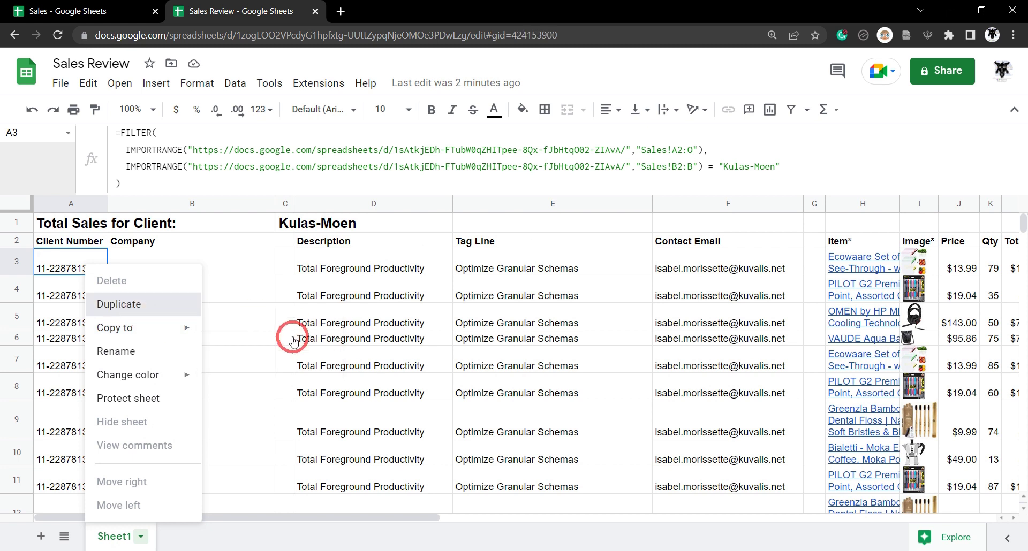
double_click(195, 537)
text(s)
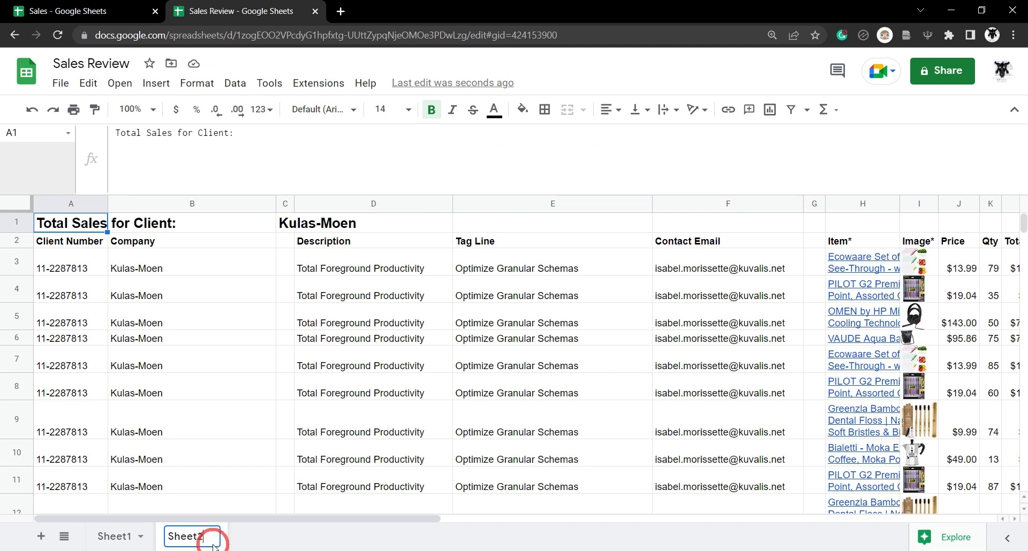
click(246, 360)
drag(275, 204, 196, 204)
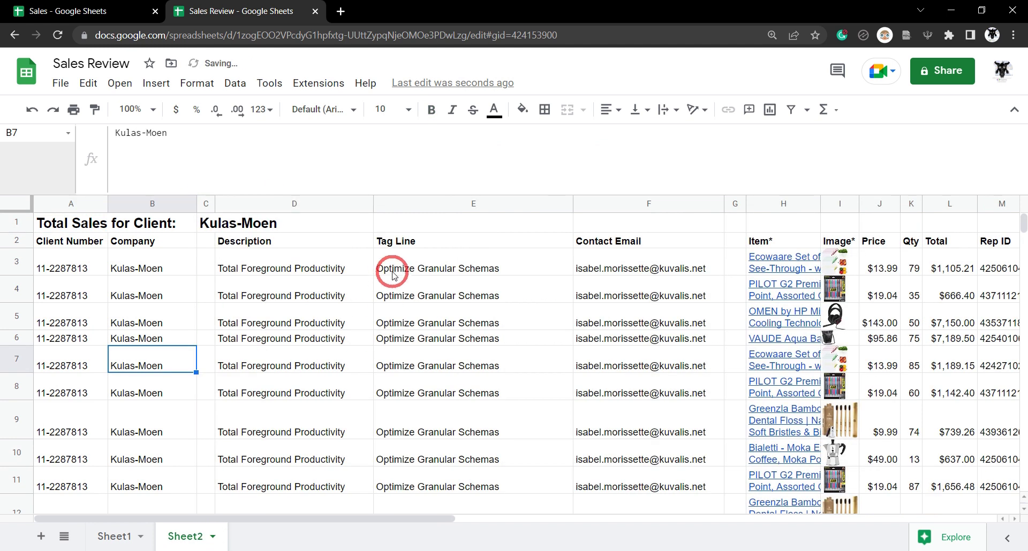
click(63, 267)
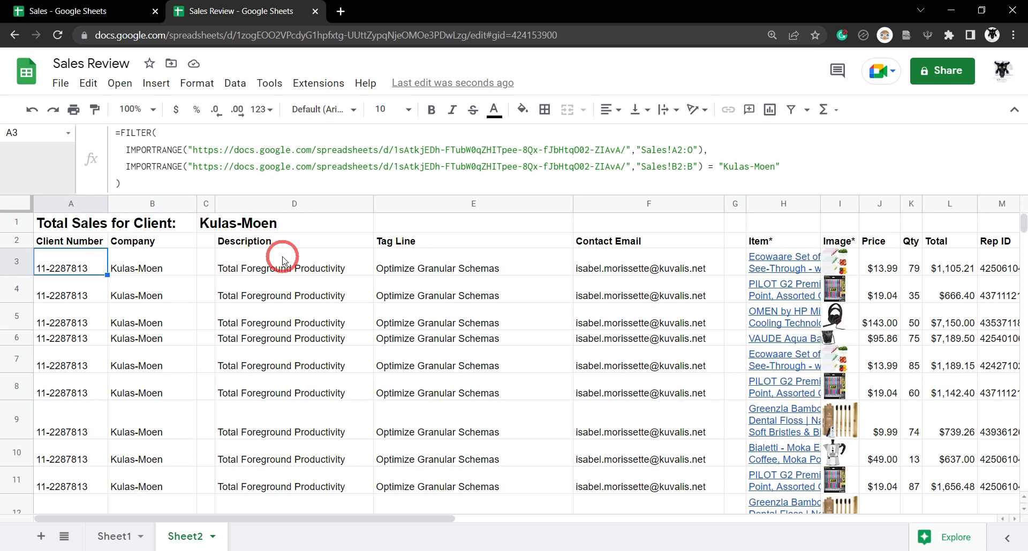
Wrap the A3 FILTER formula in SORT with a trailing comma and commit it, showing #N/A
click(122, 133)
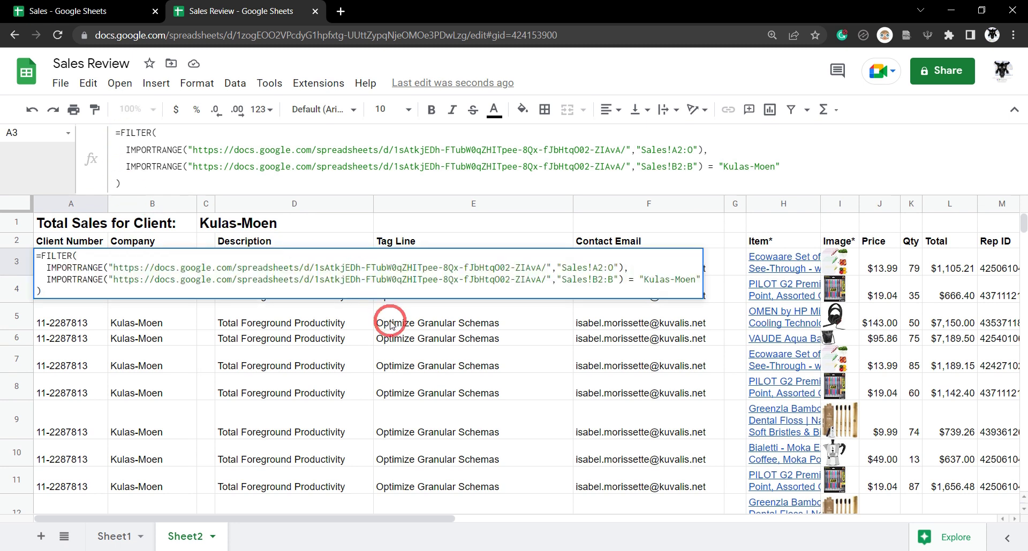
text(SORT()
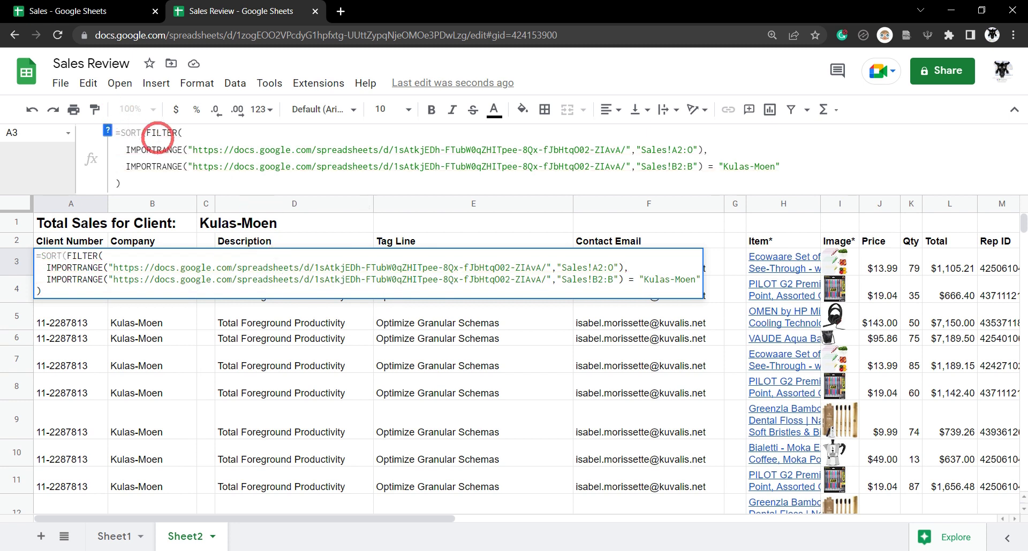
click(168, 184)
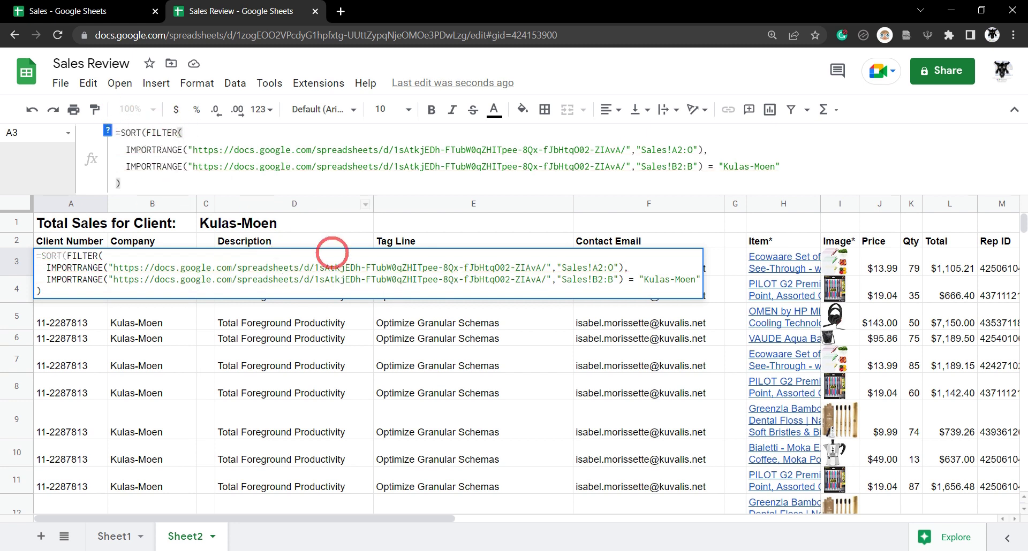
key(shift+F1)
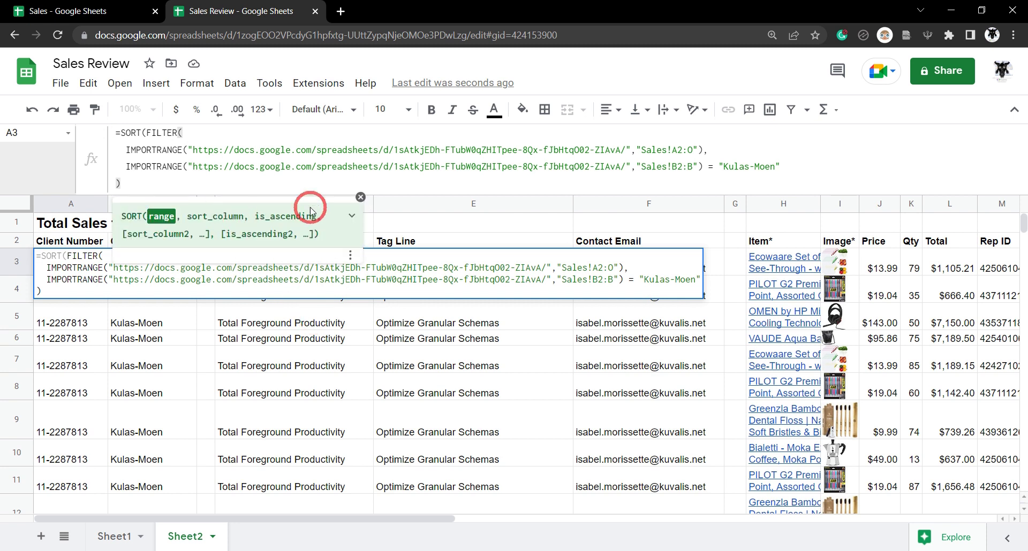
click(361, 198)
text(,)
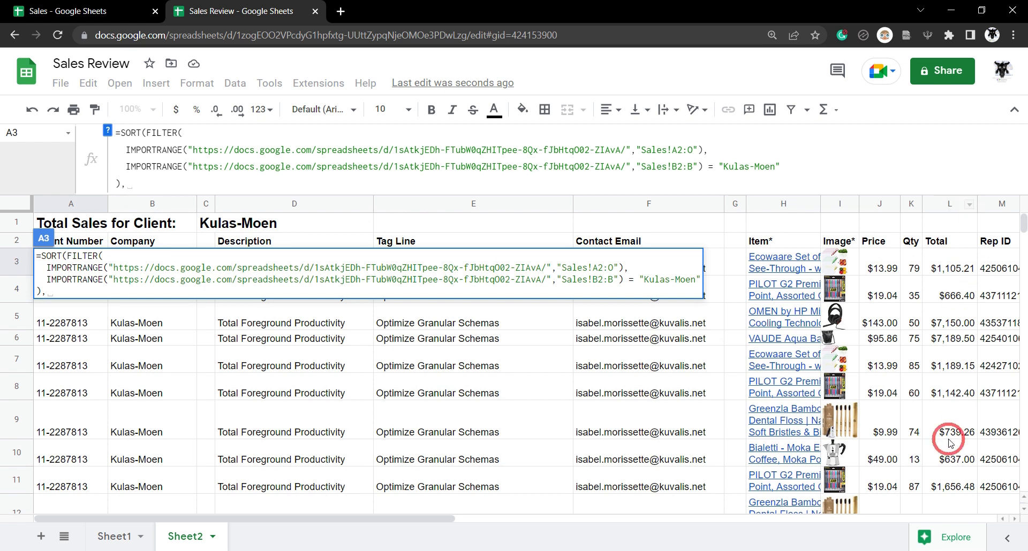
scroll(957, 381, down, 6)
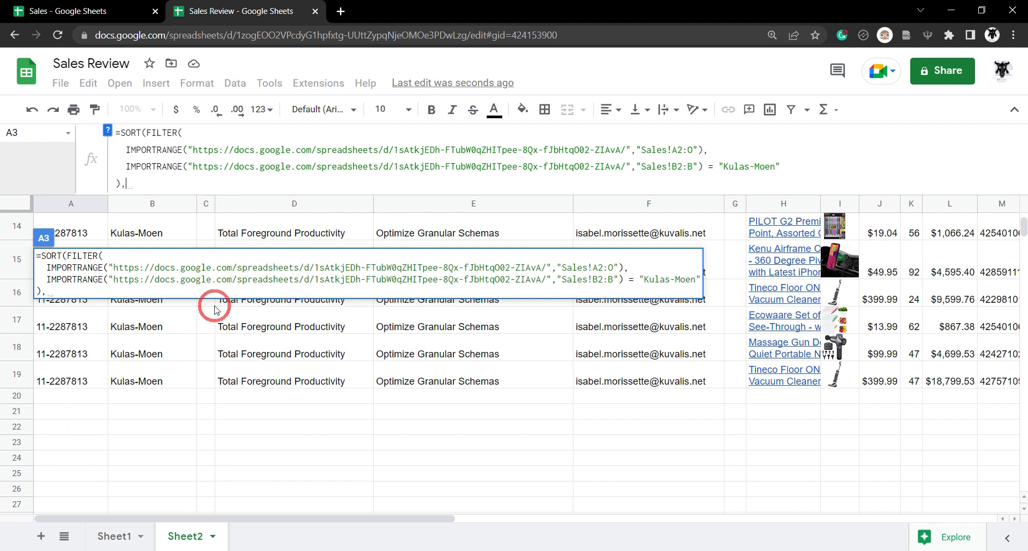
key(Tab)
scroll(124, 248, up, 1)
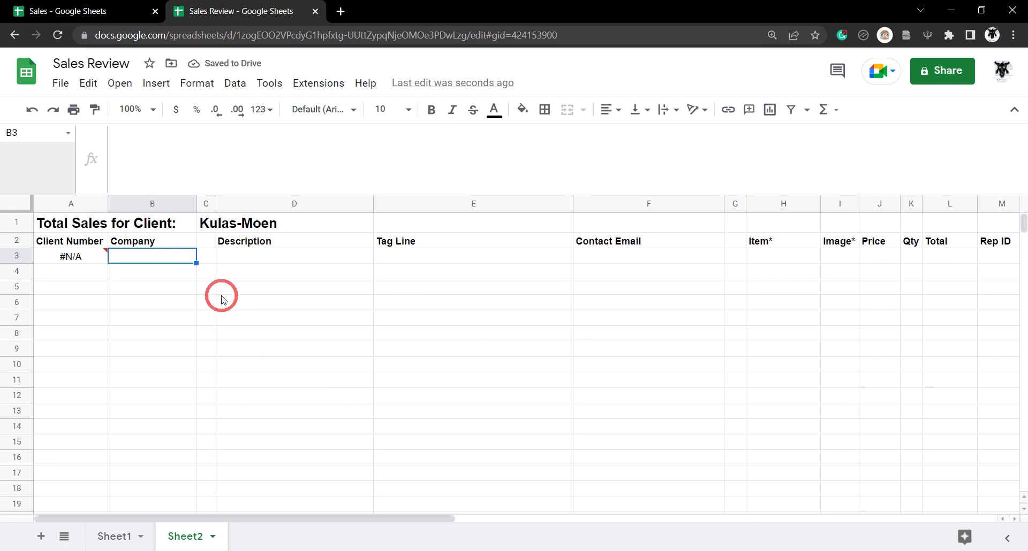
Enter =SEQUENCE(1,26,1,1) in A6 to number columns 1 to 26 across row 6
click(76, 307)
text(=S)
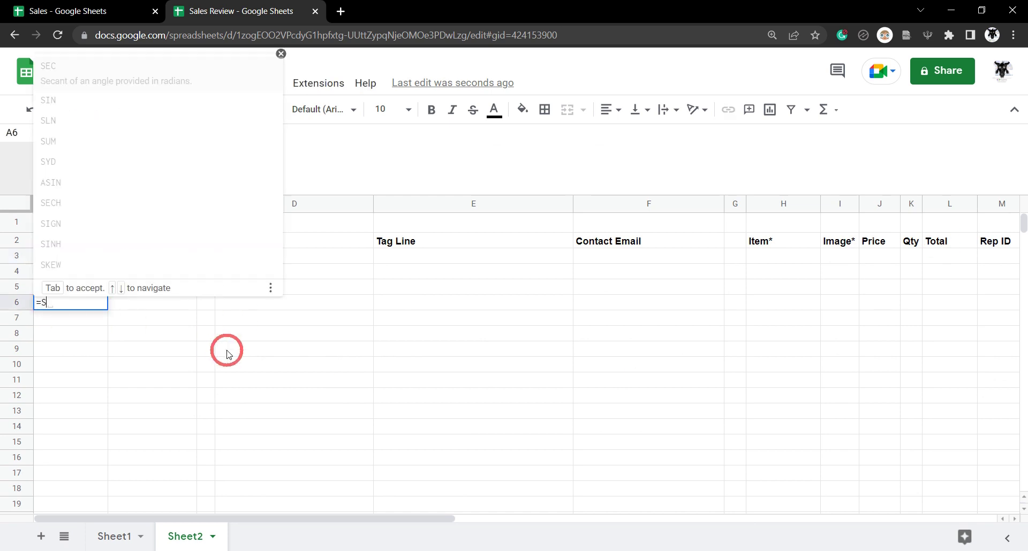
text(EQUENCE)
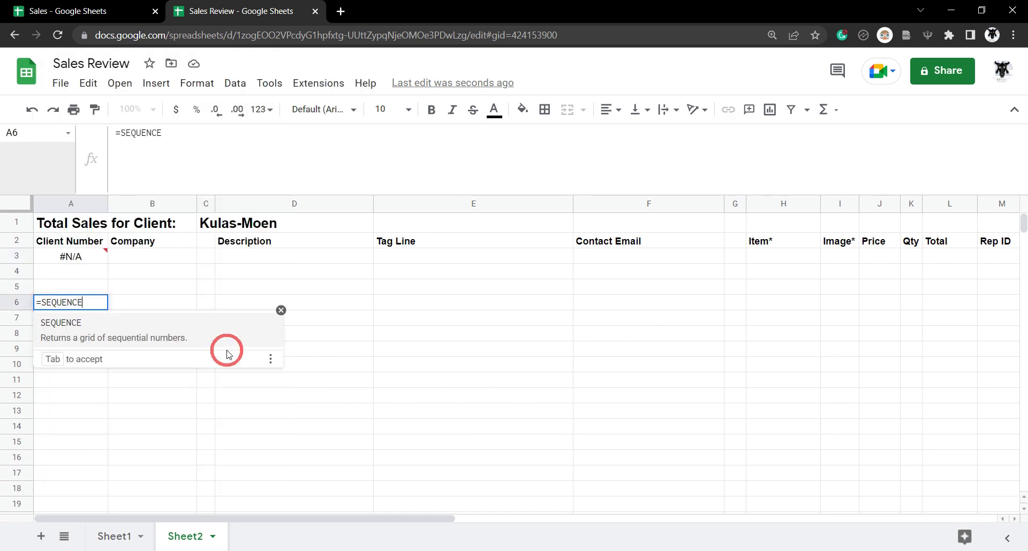
text(()
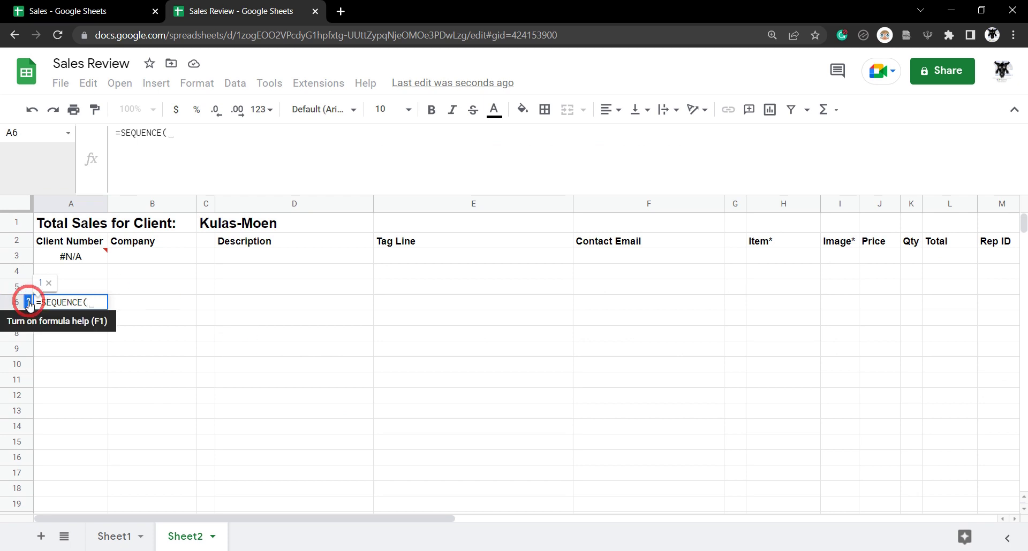
click(28, 301)
text(1,)
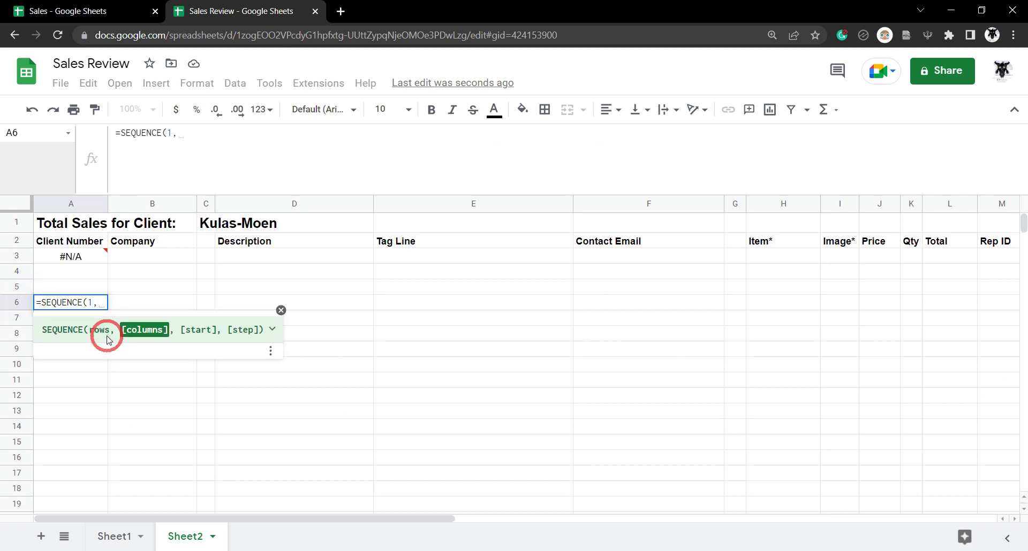
text(2)
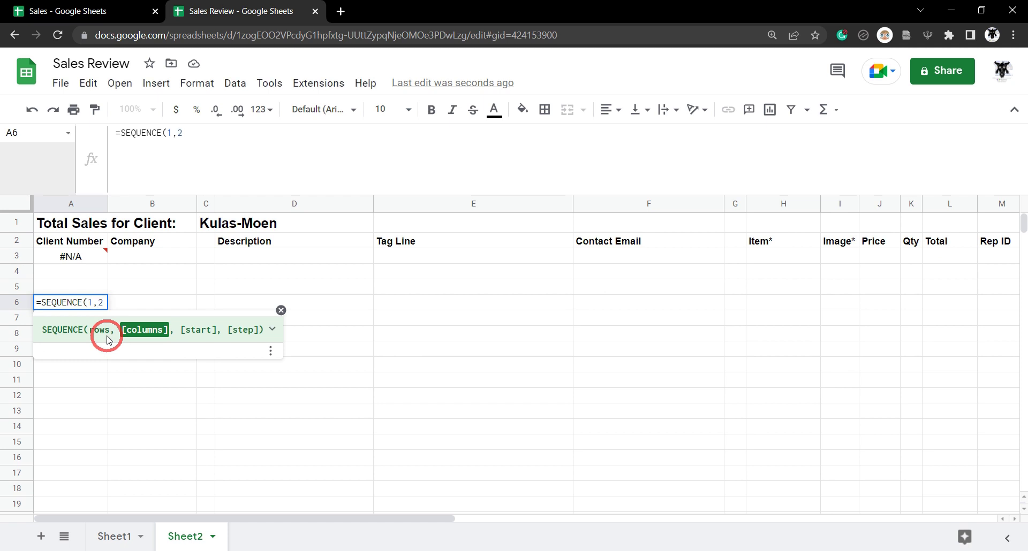
text(6,1,)
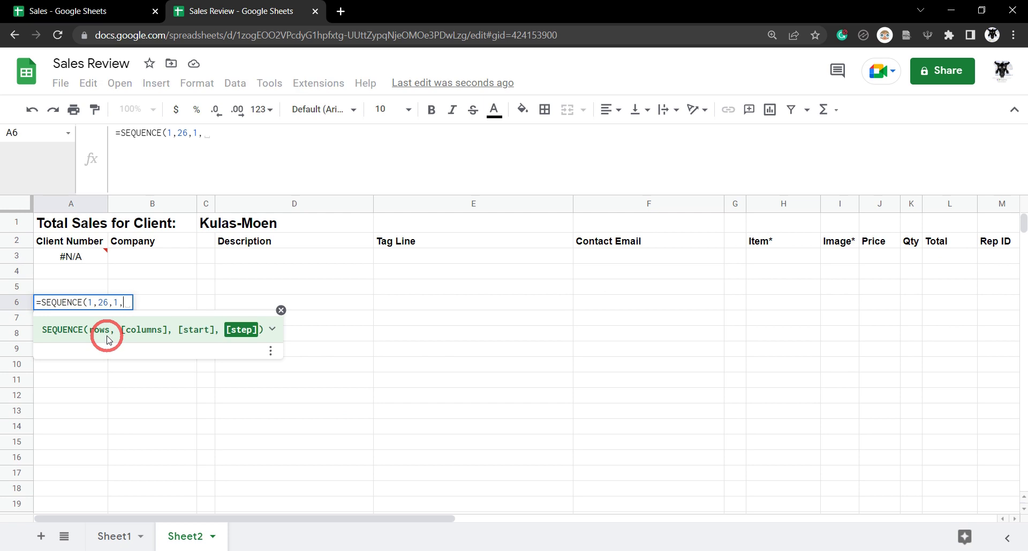
text(1))
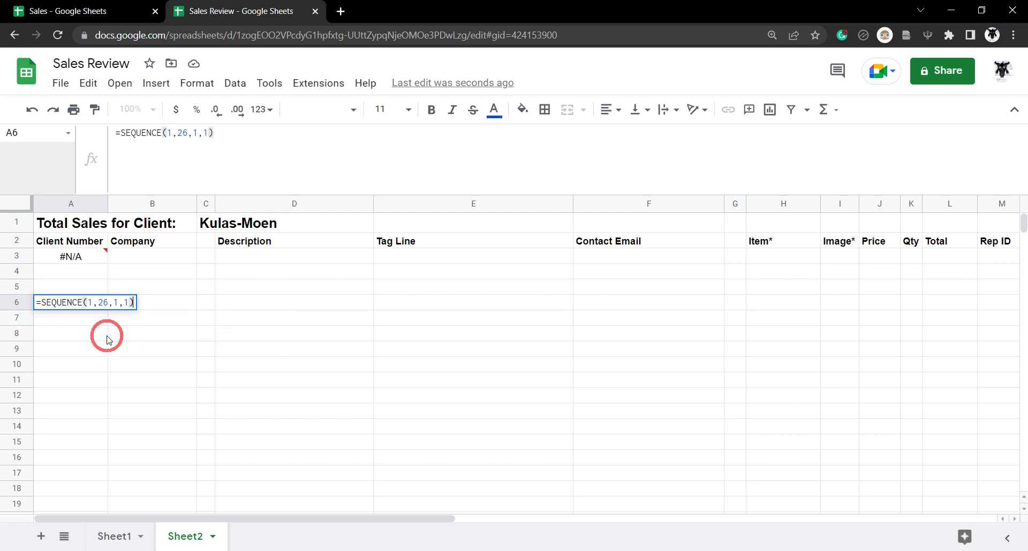
key(Return)
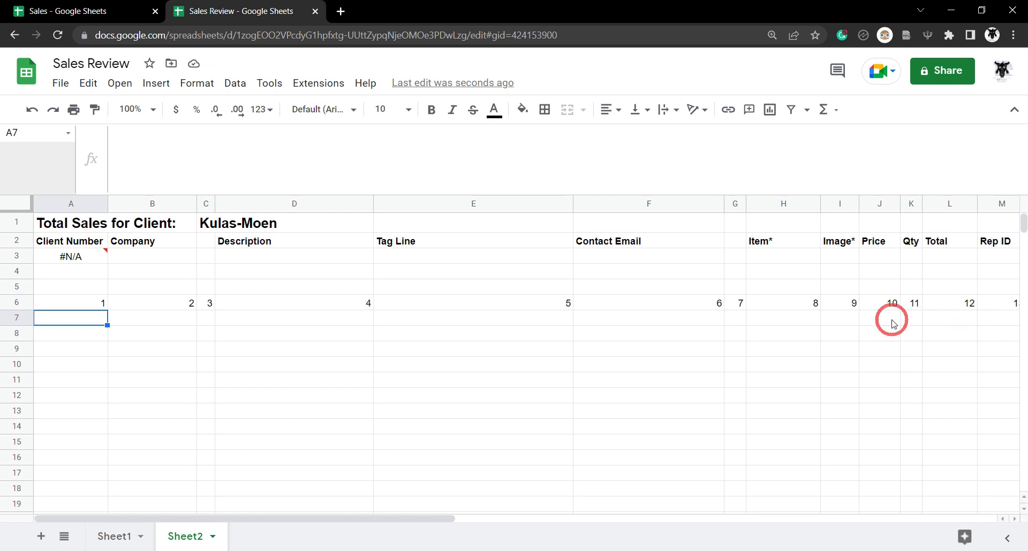
click(86, 301)
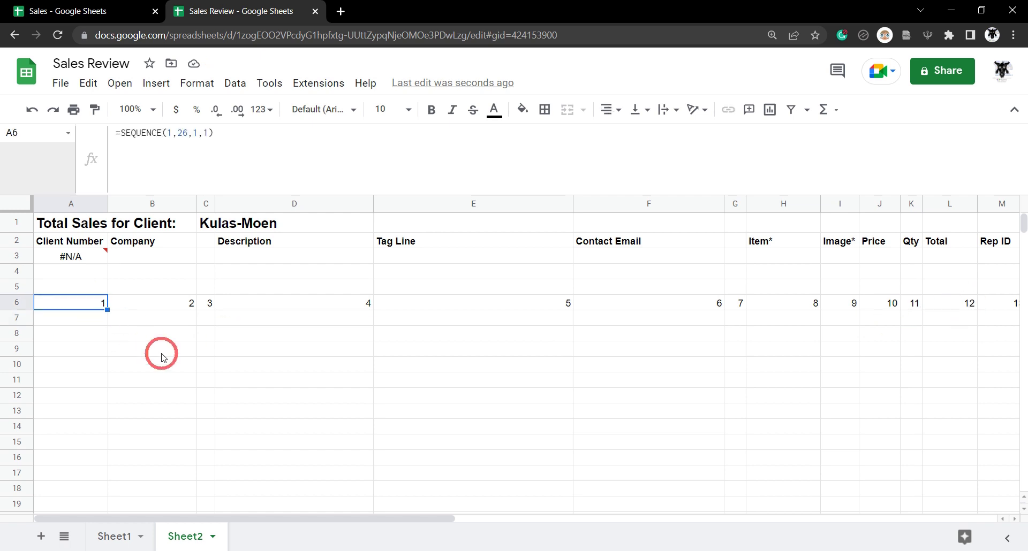
End the A3 SORT formula with ,12,FALSE so Kulas-Moen rows sort by Total descending
click(95, 261)
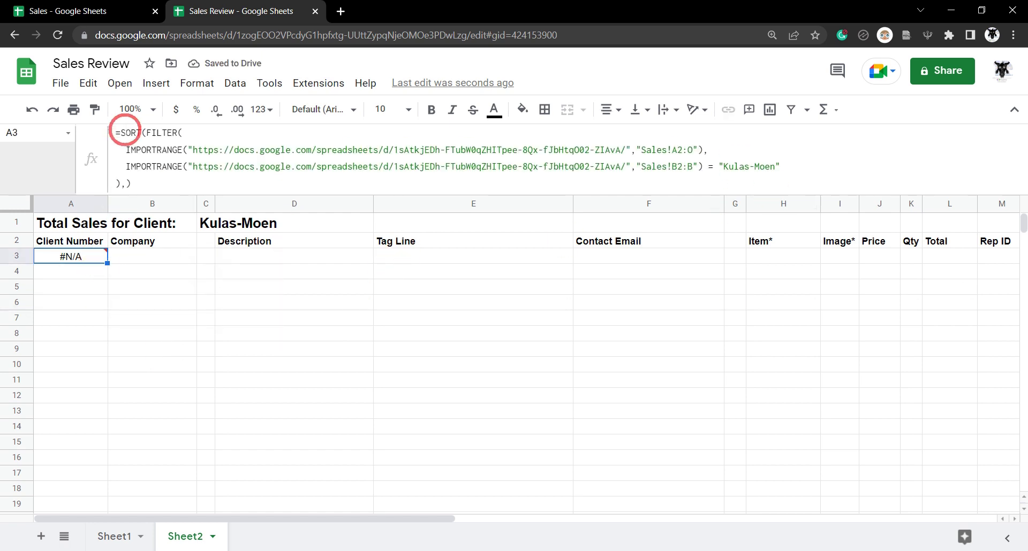
click(127, 182)
text(12,)
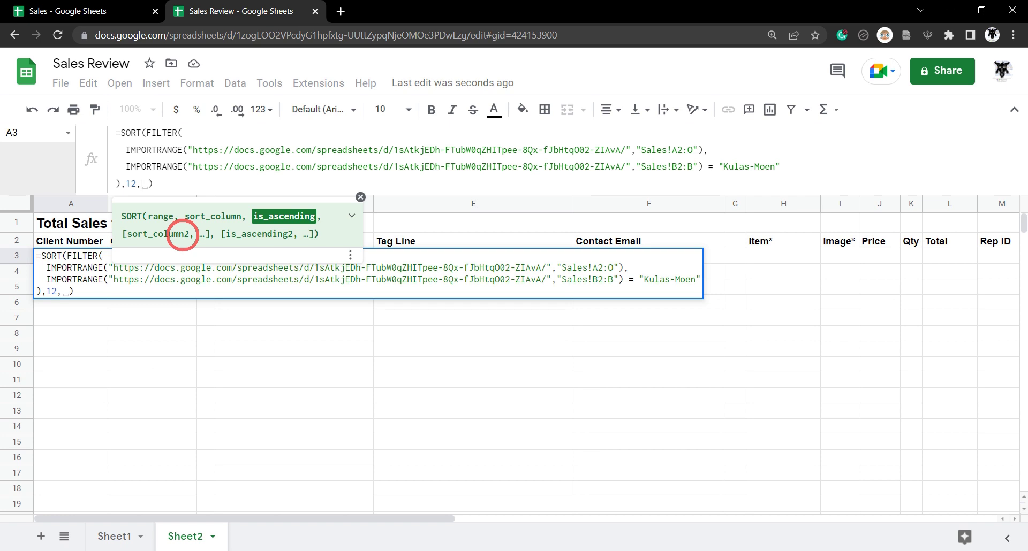
text(Fa)
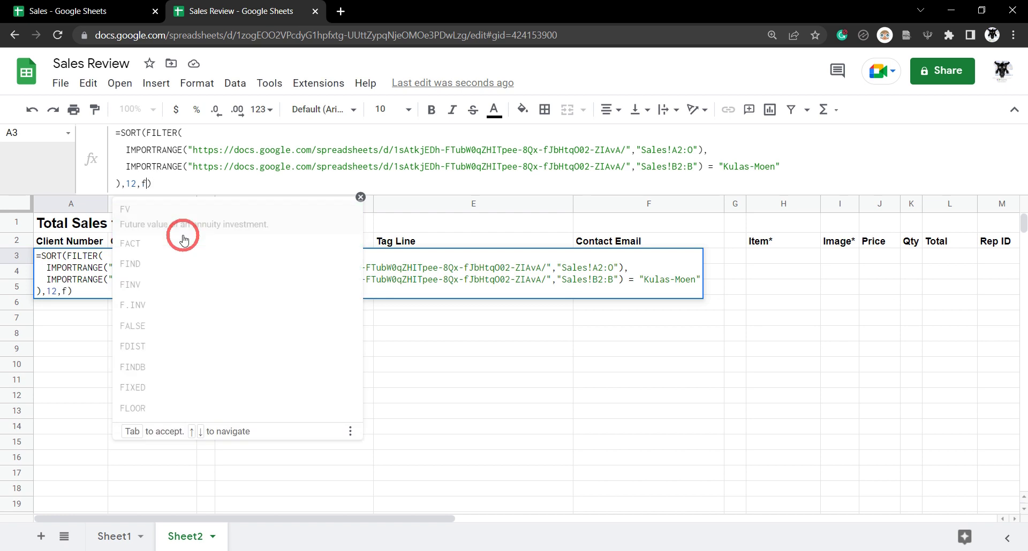
key(BackSpace)
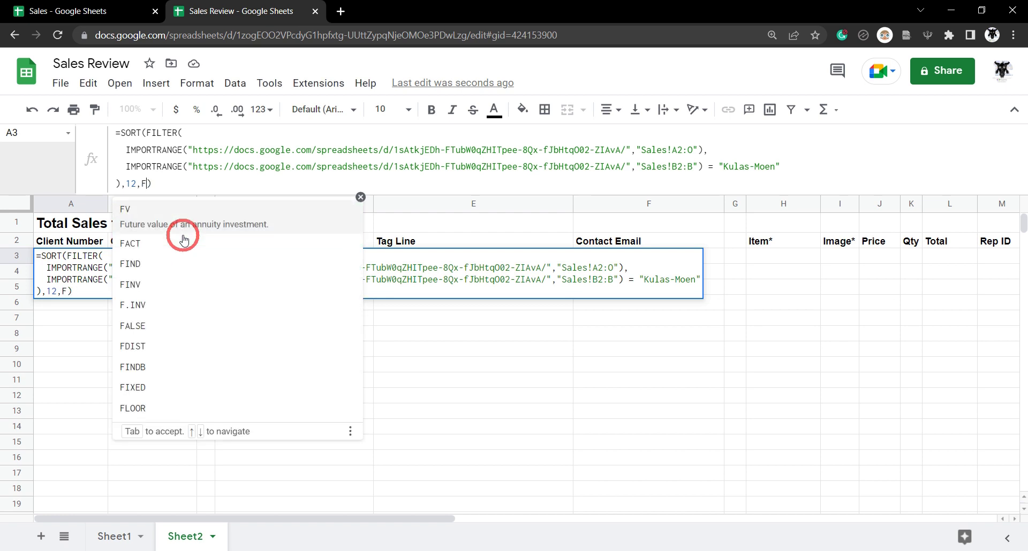
text(a)
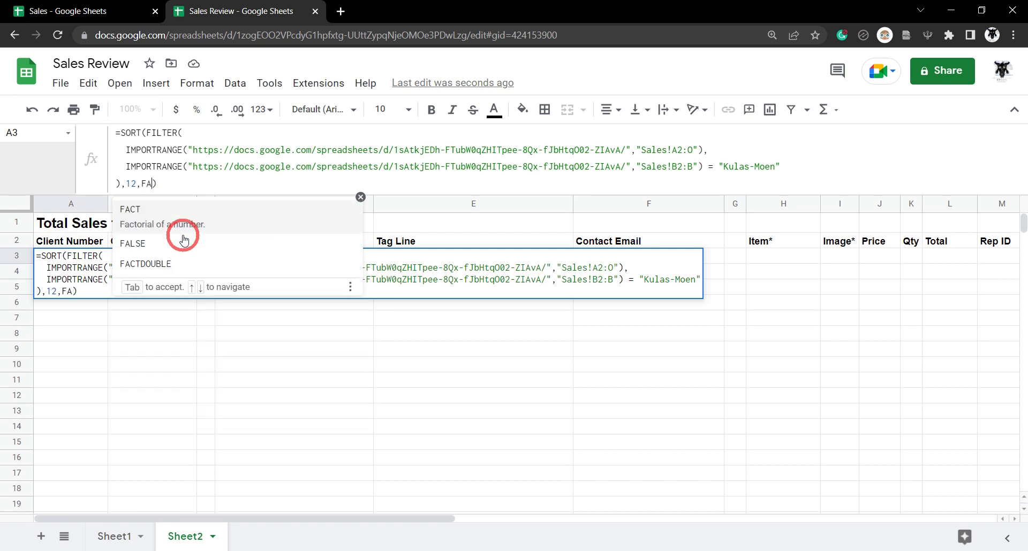
text(LS)
key(Tab)
key(Return)
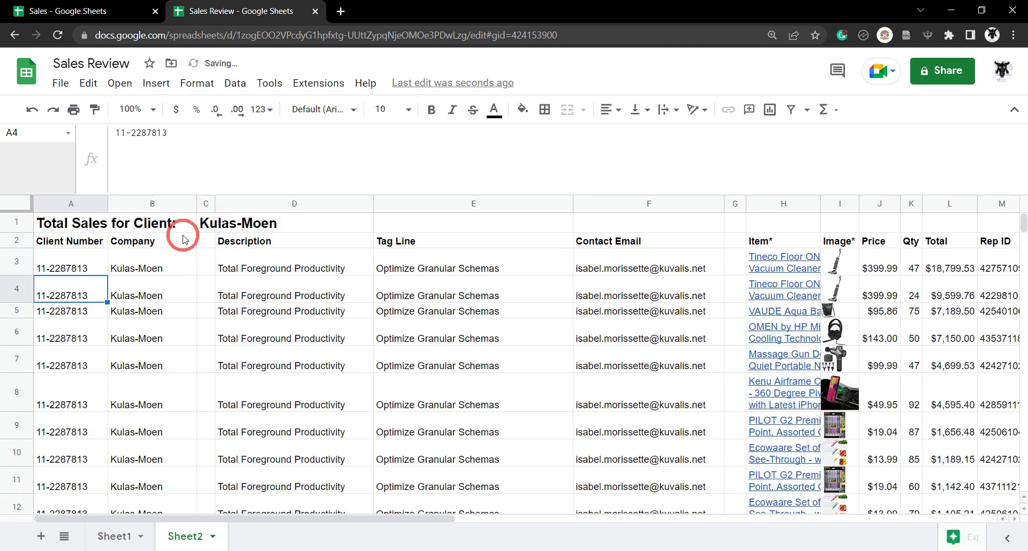
click(960, 267)
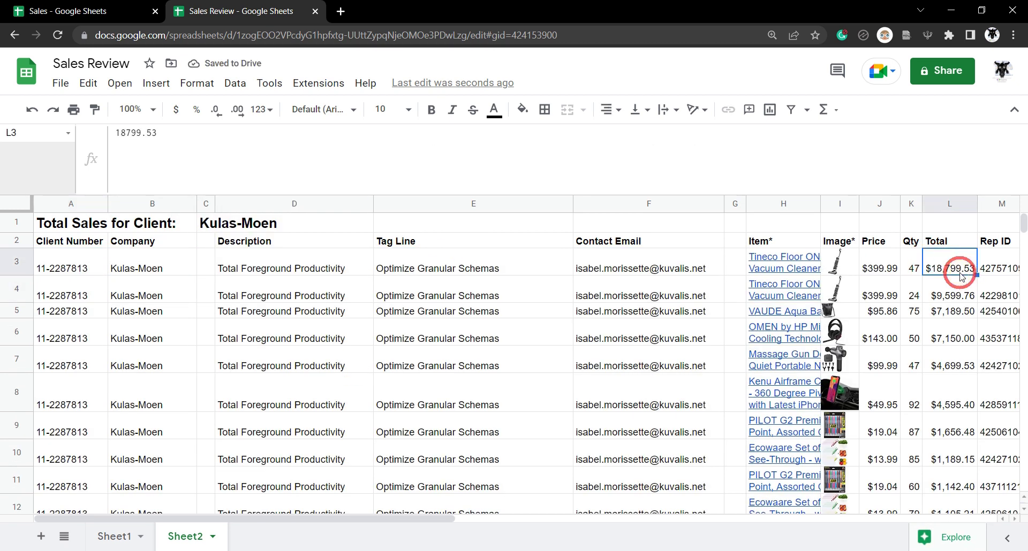
scroll(961, 271, down, 2)
scroll(966, 274, up, 1)
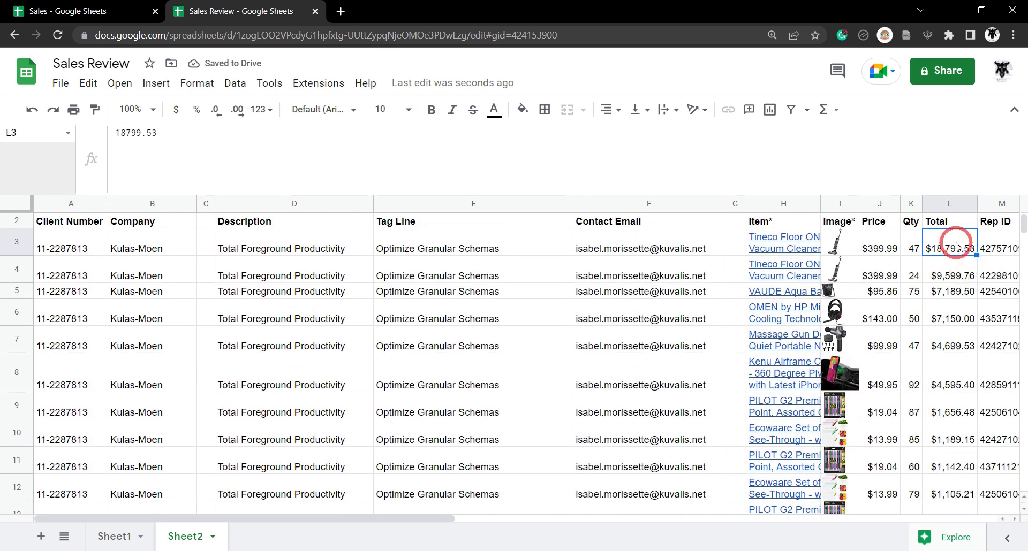
scroll(964, 278, down, 5)
scroll(945, 329, up, 5)
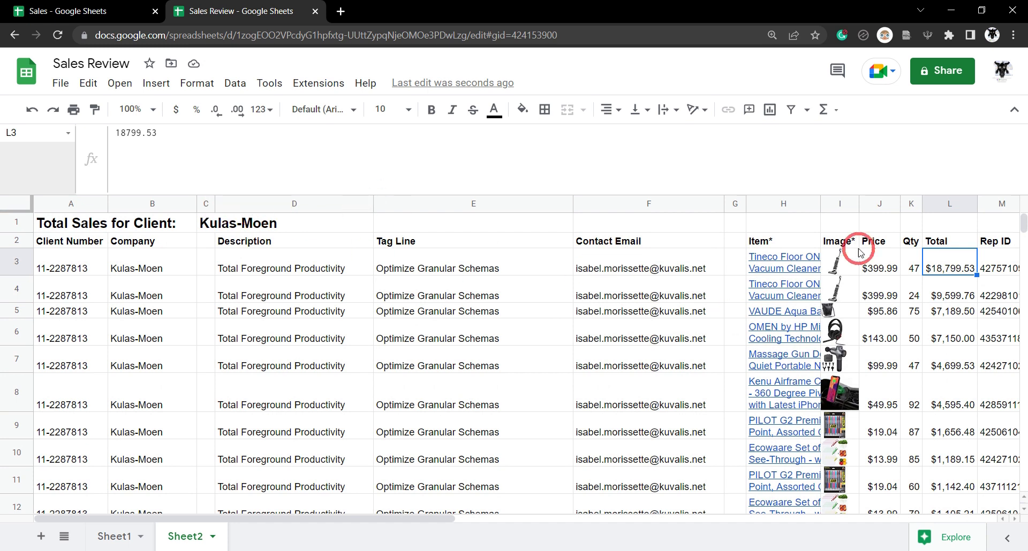
scroll(448, 336, right, 5)
scroll(518, 328, left, 5)
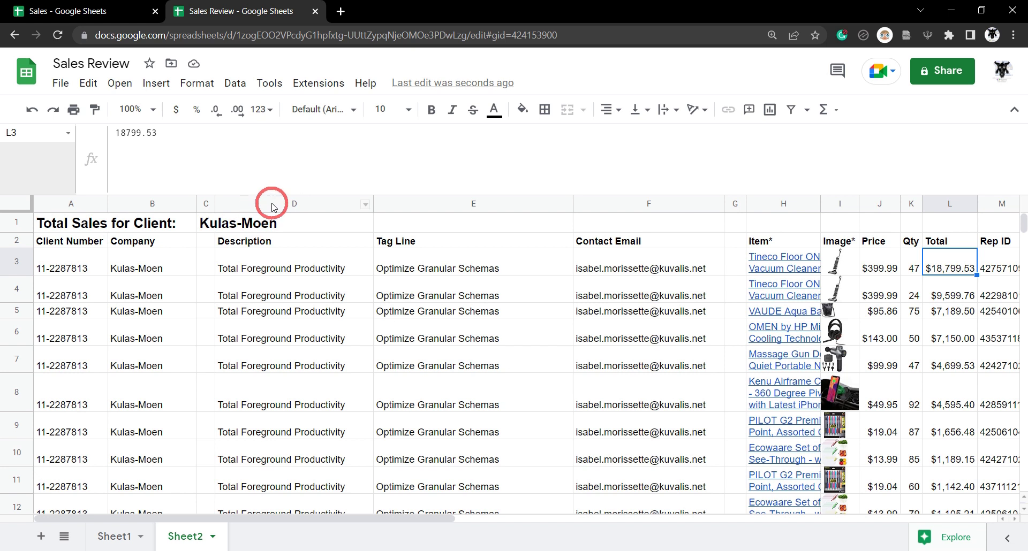
click(207, 208)
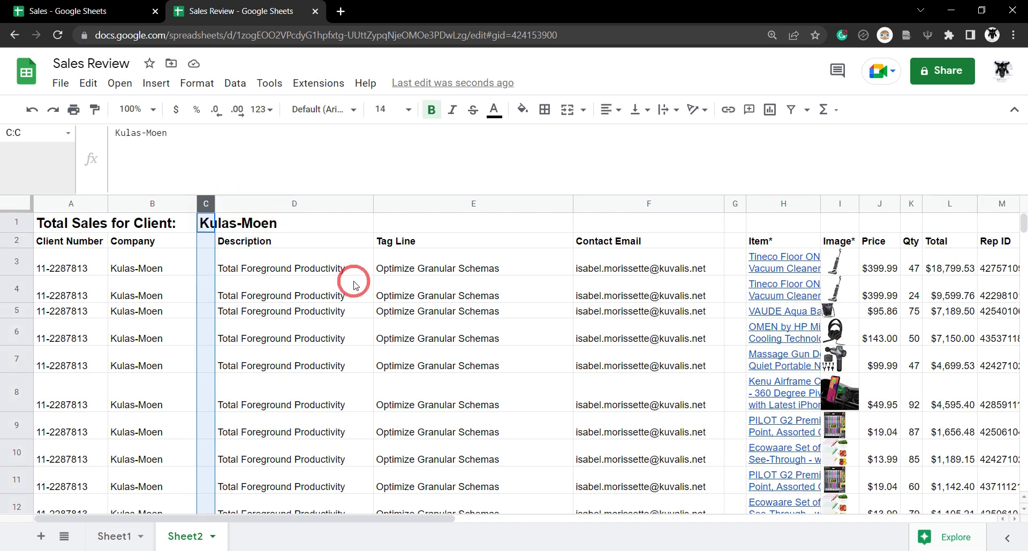
click(308, 203)
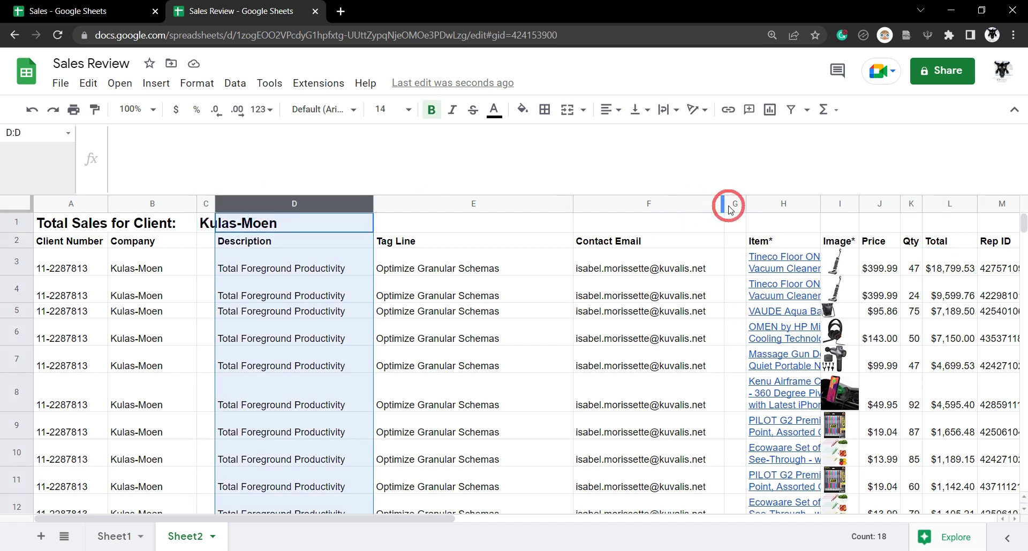
shift+click(731, 203)
right_click(655, 206)
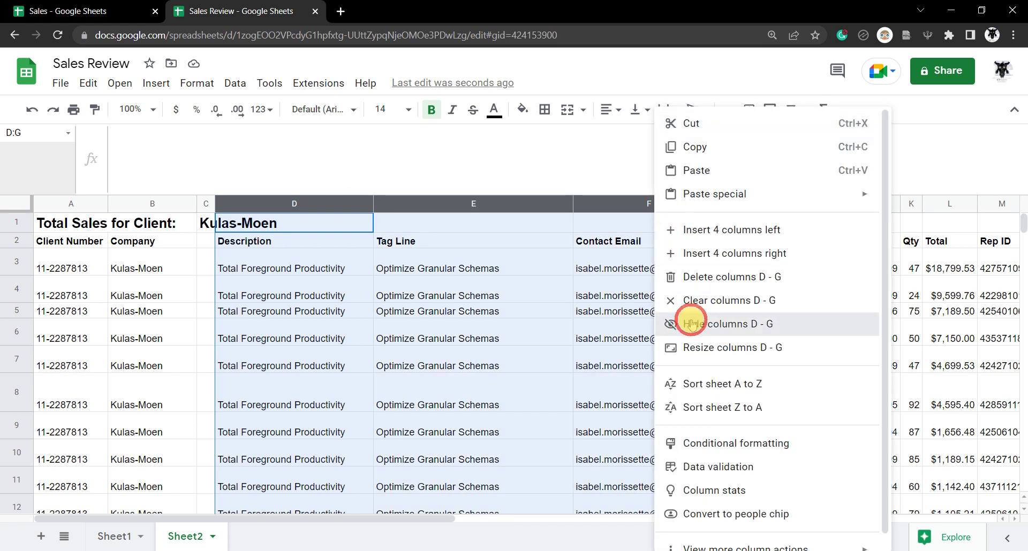
click(682, 324)
click(412, 309)
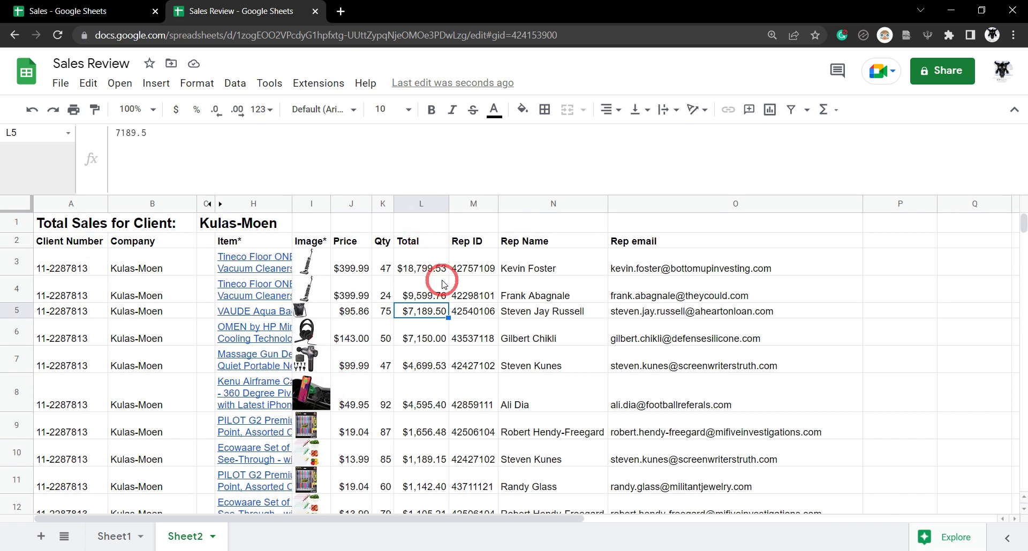
scroll(442, 292, down, 5)
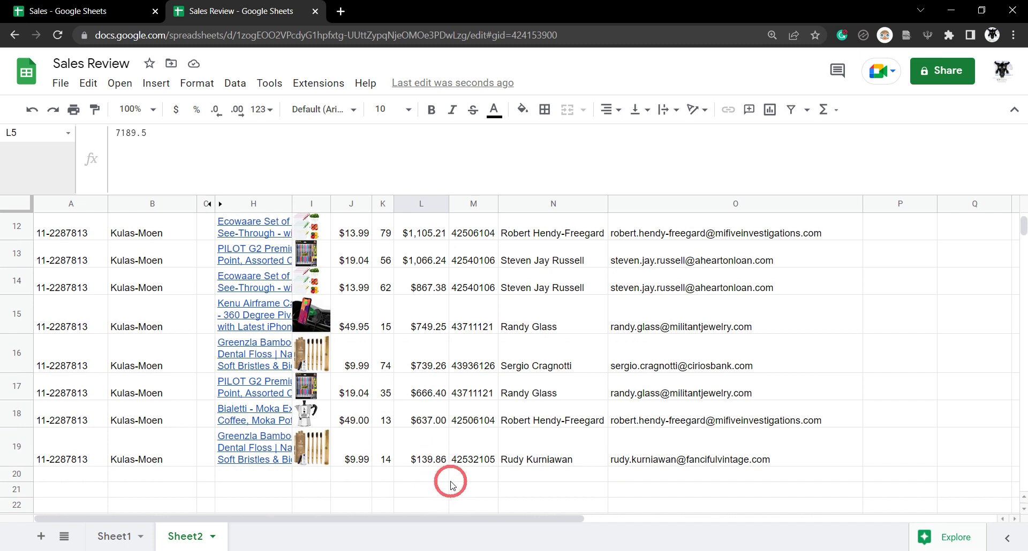
scroll(653, 474, up, 5)
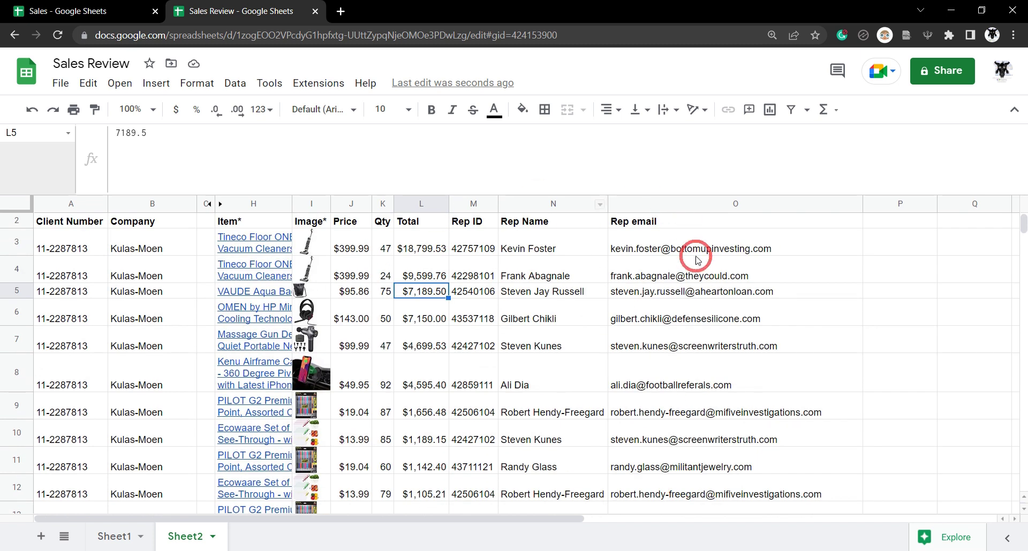
scroll(370, 356, up, 1)
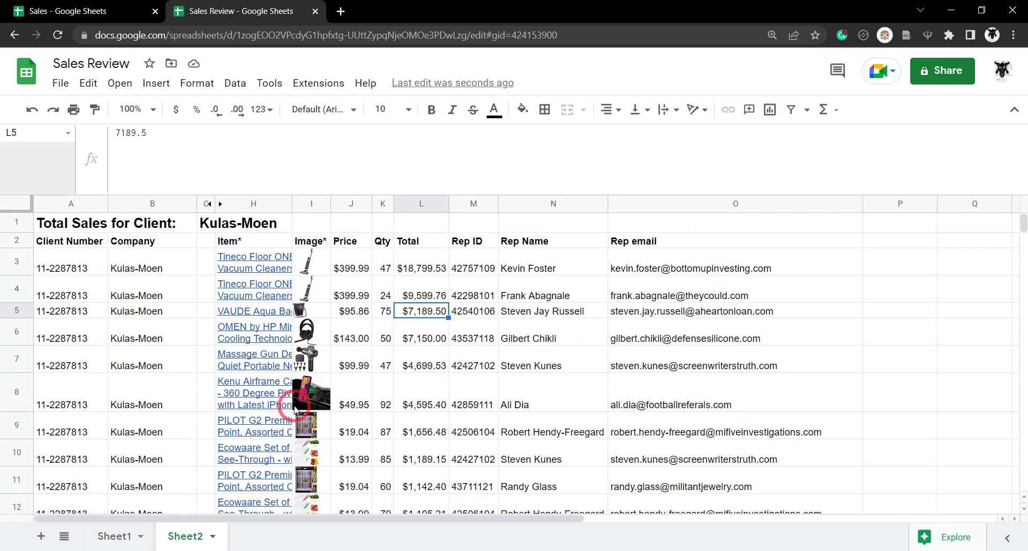
mouse_move(241, 459)
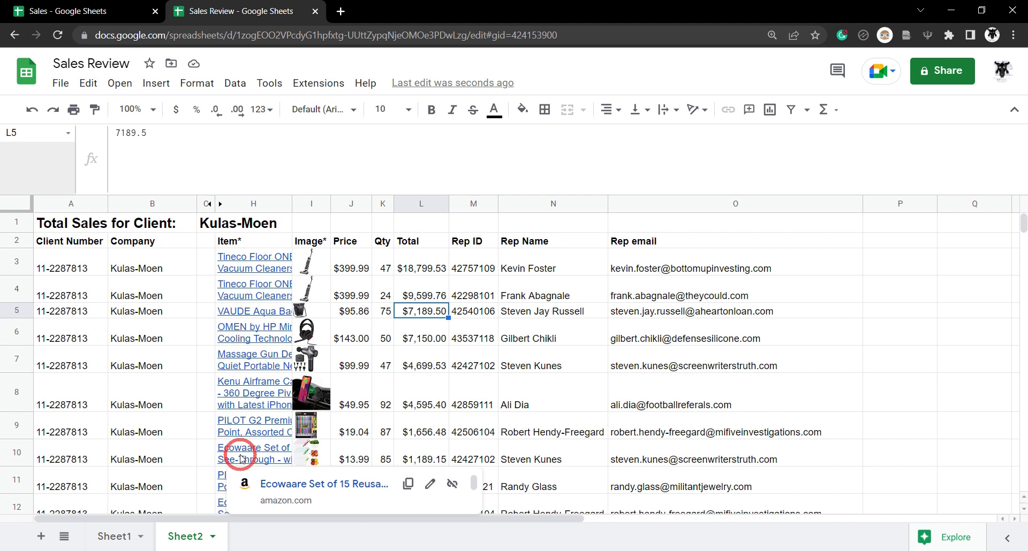
click(191, 534)
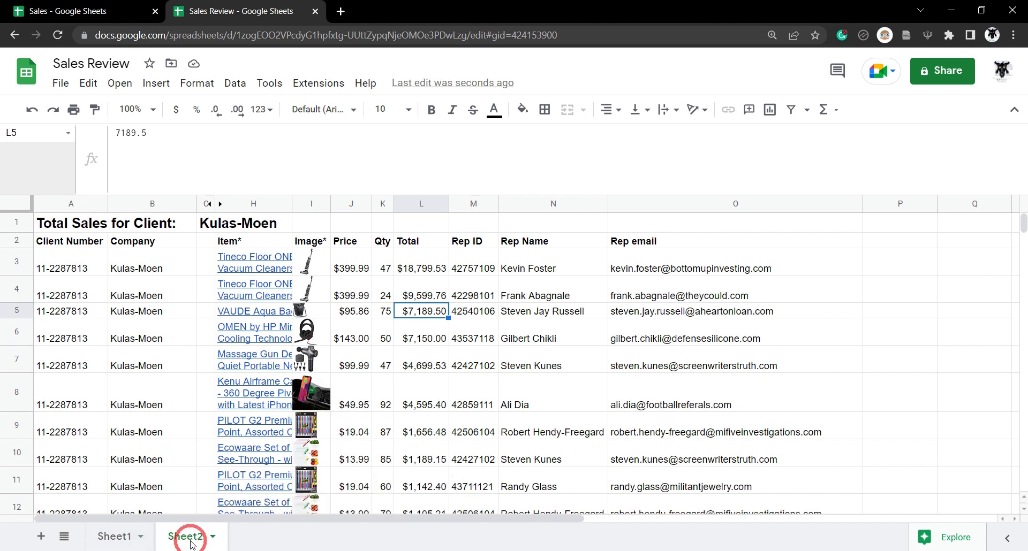
Duplicate the Sheet2 tab and rename the copy Sheet3
right_click(190, 542)
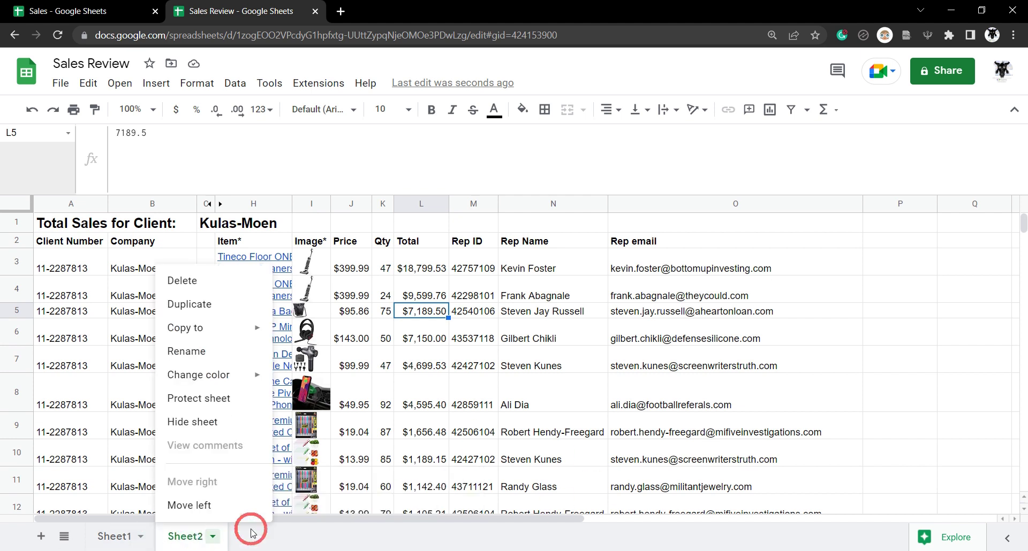
click(217, 307)
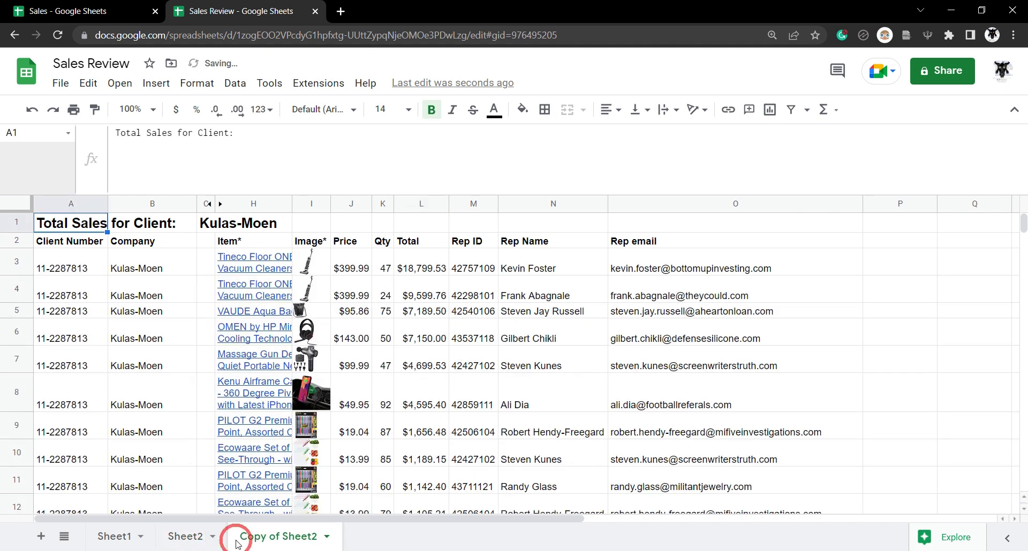
click(261, 540)
double_click(262, 540)
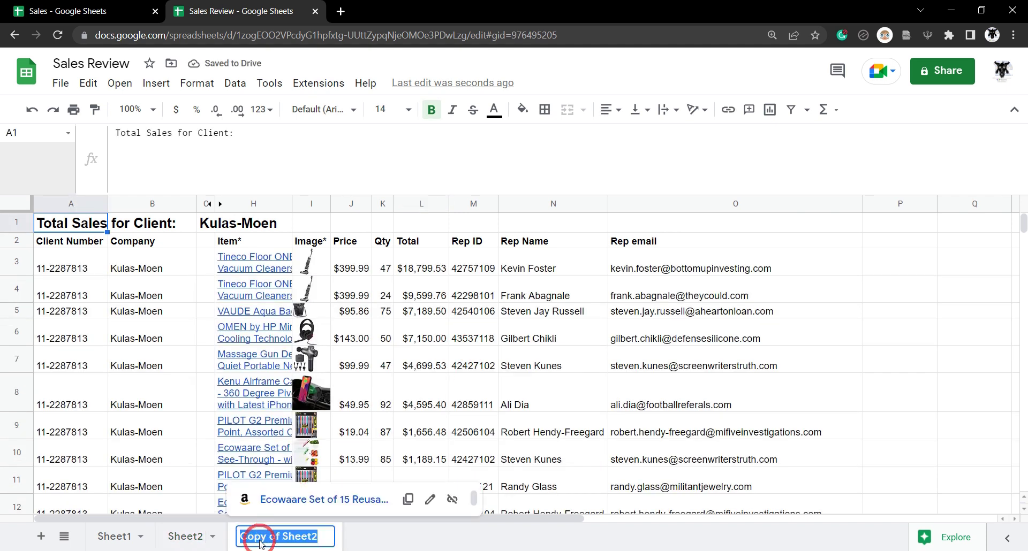
text(s)
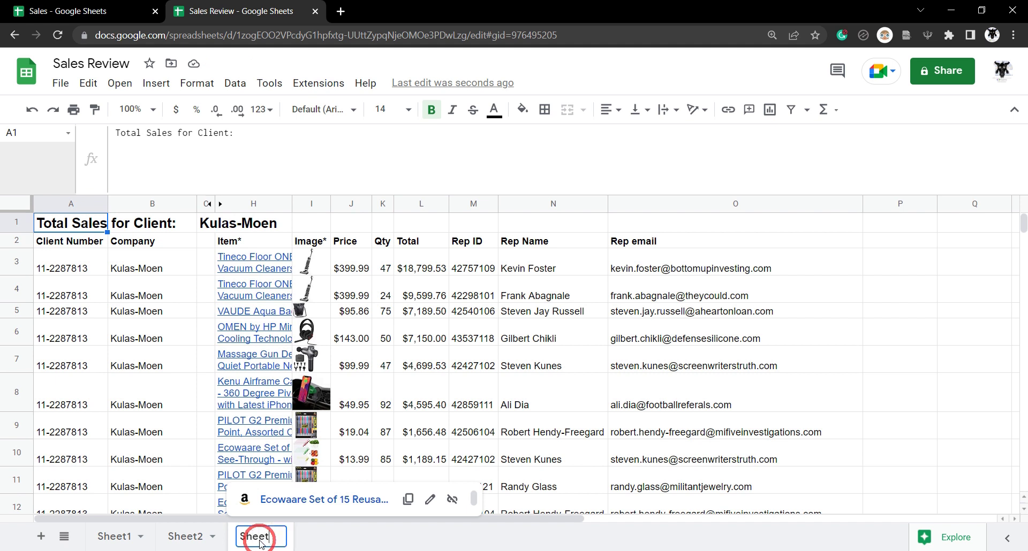
text(heet3)
key(Return)
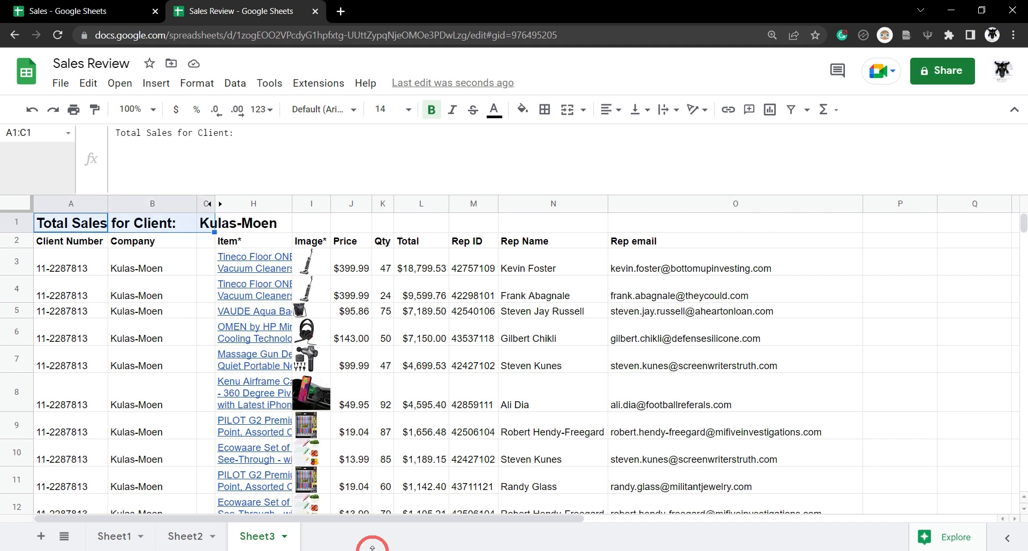
Select all the data in Sheet3 and delete it, returning to A1
key(ctrl+shift+Right)
key(ctrl+shift+Down)
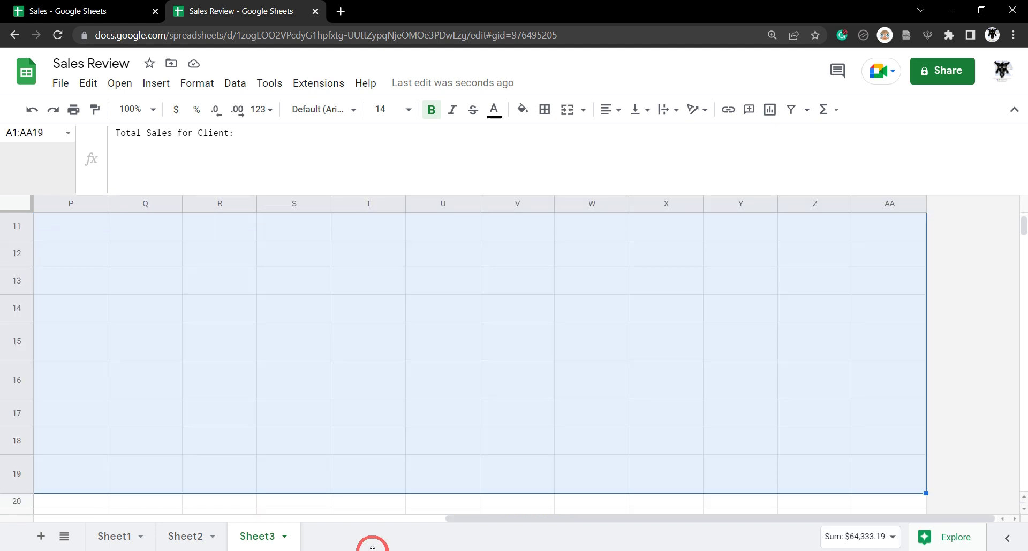
key(Delete)
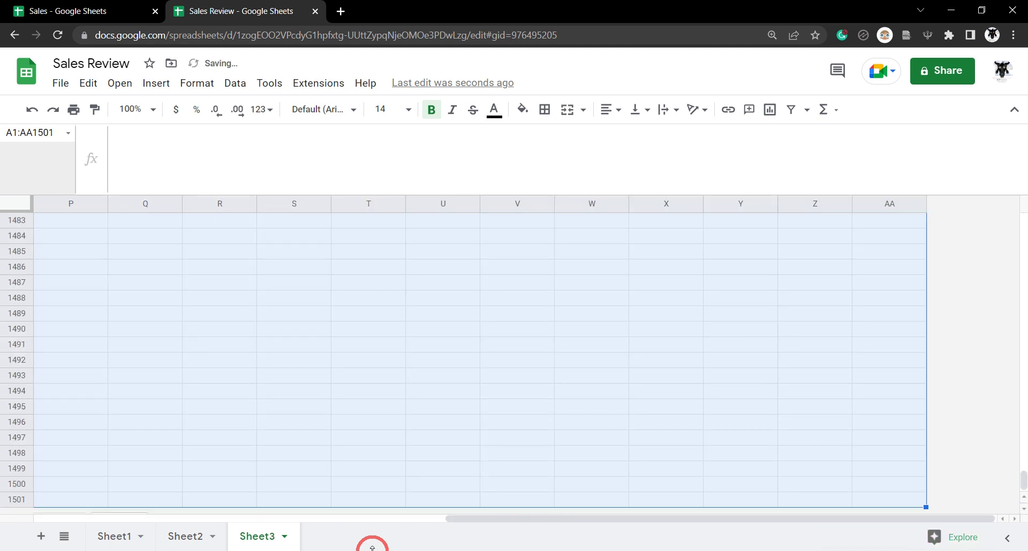
key(ctrl+Home)
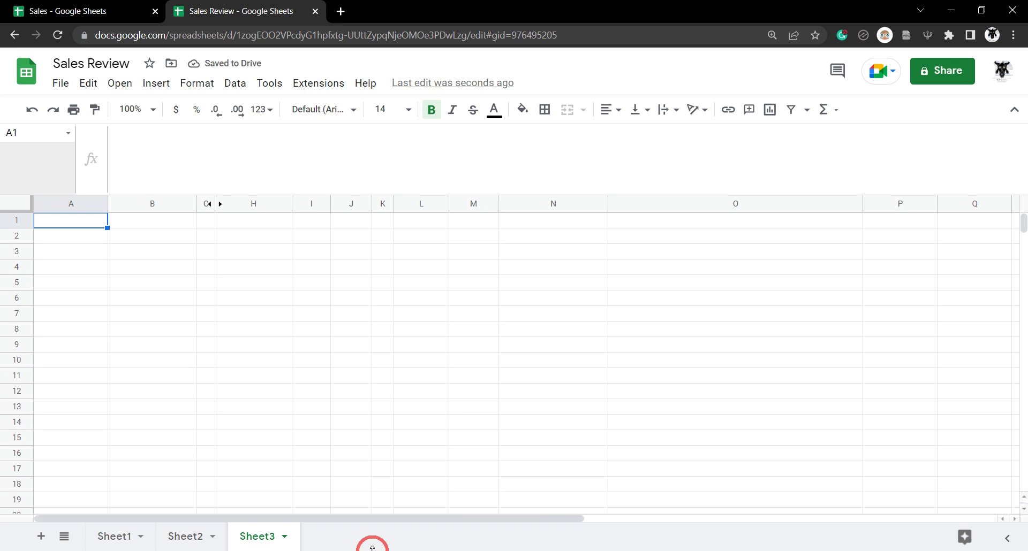
Enter the title 'Total Sales for Rep:' in A1 and unhide columns C through G
text(To)
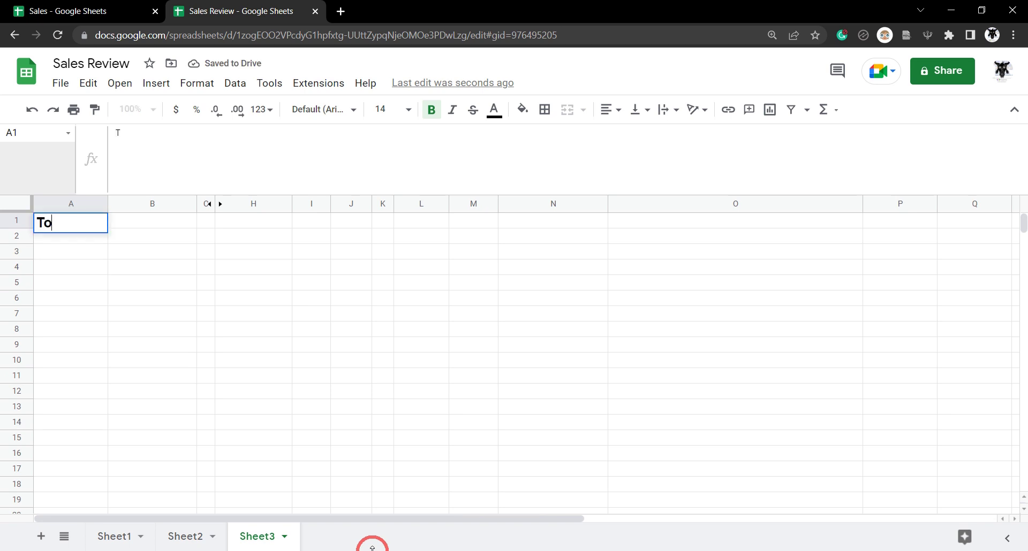
text(tal Sales for Rep:)
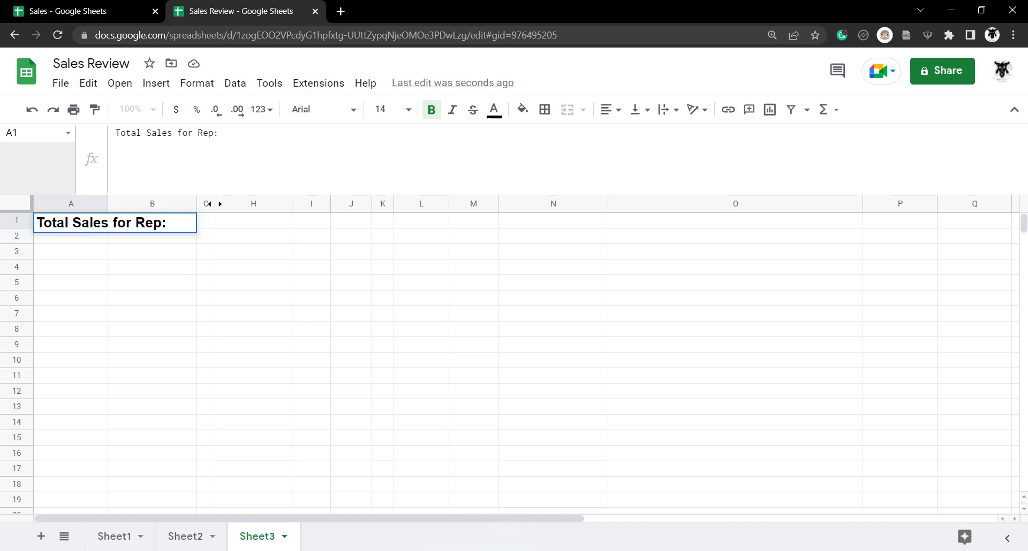
key(Tab)
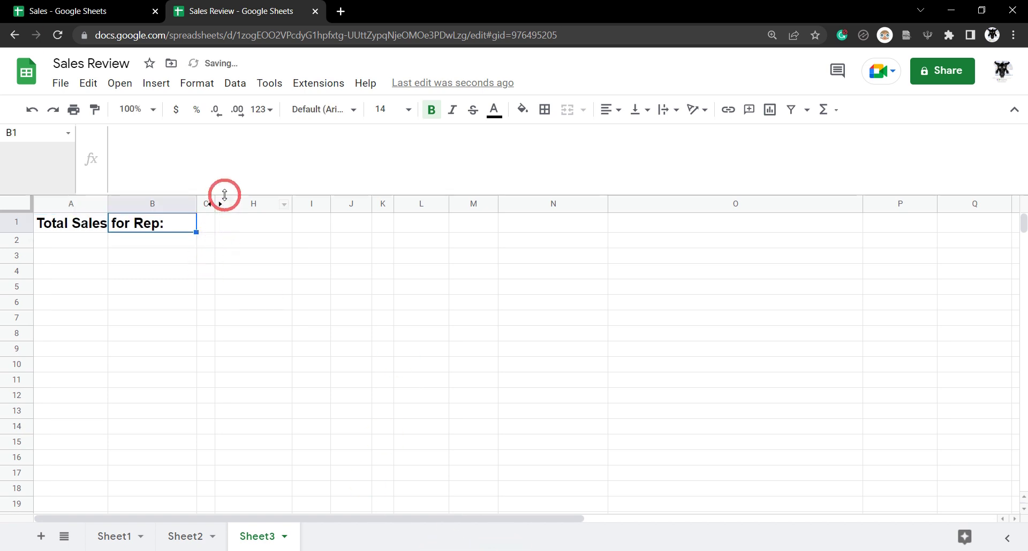
click(221, 205)
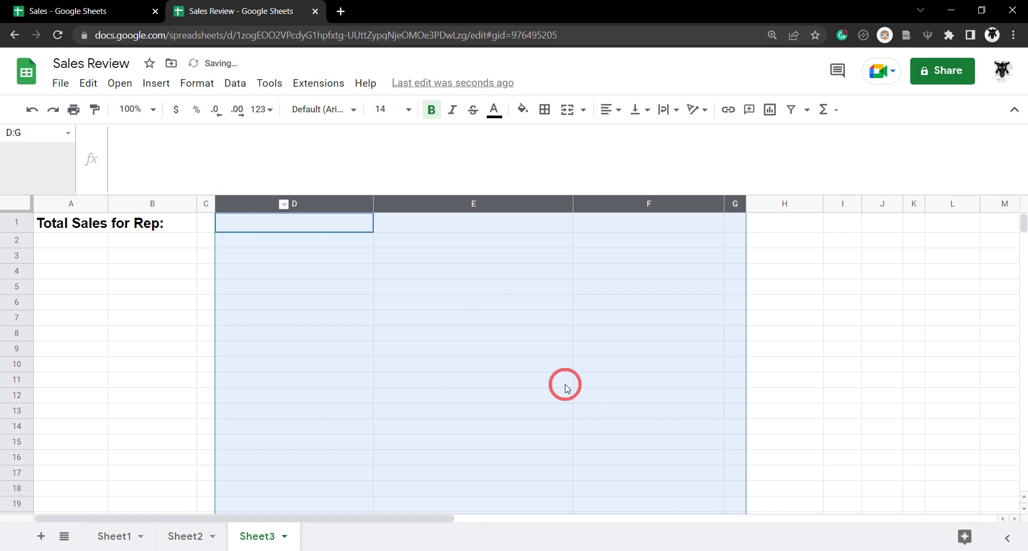
Resize columns C through L to the same width
click(209, 204)
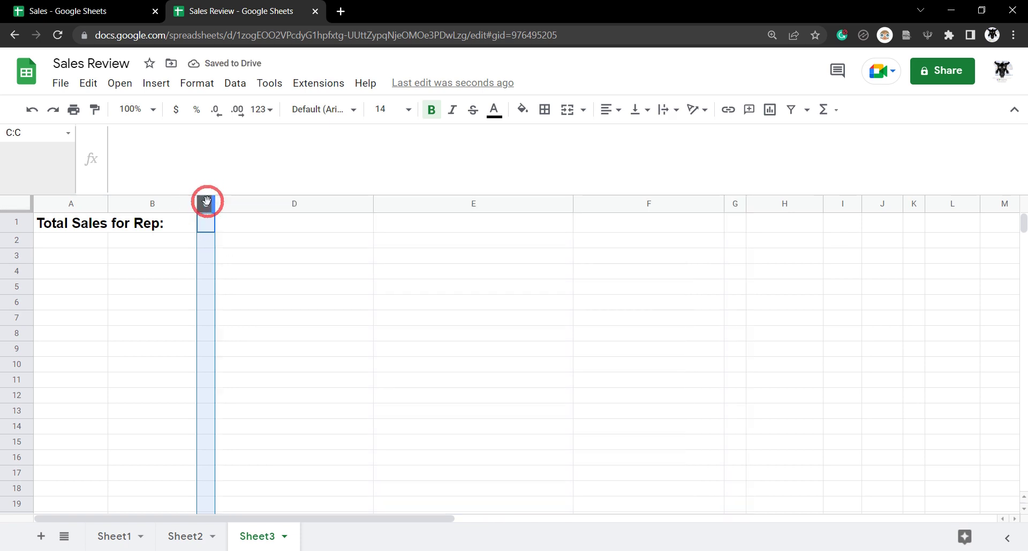
shift+click(942, 207)
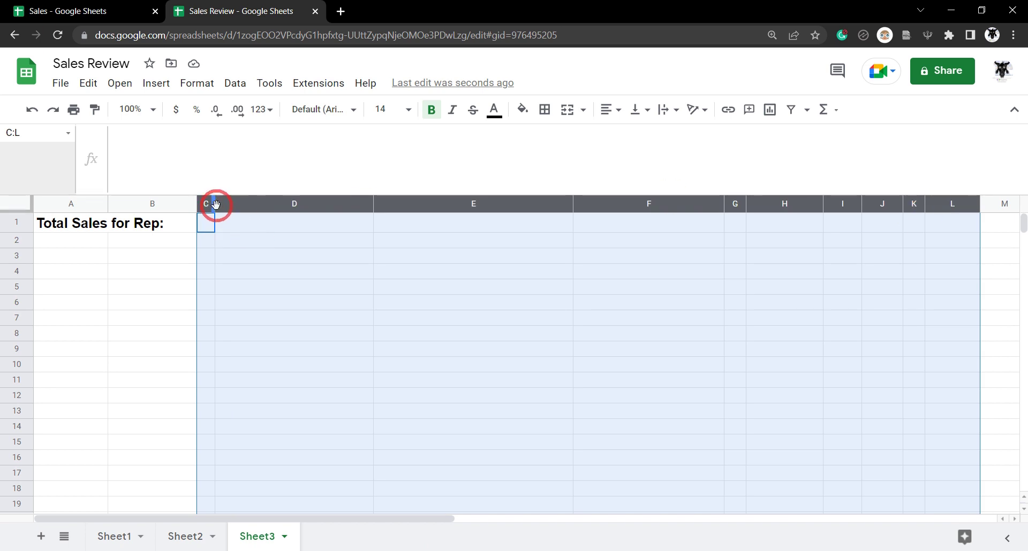
drag(214, 204, 288, 204)
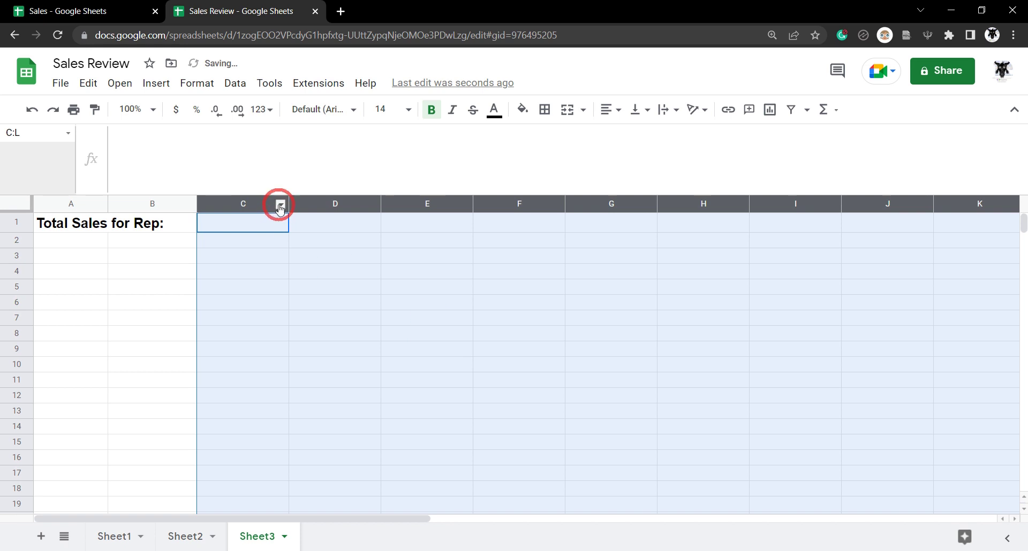
click(276, 300)
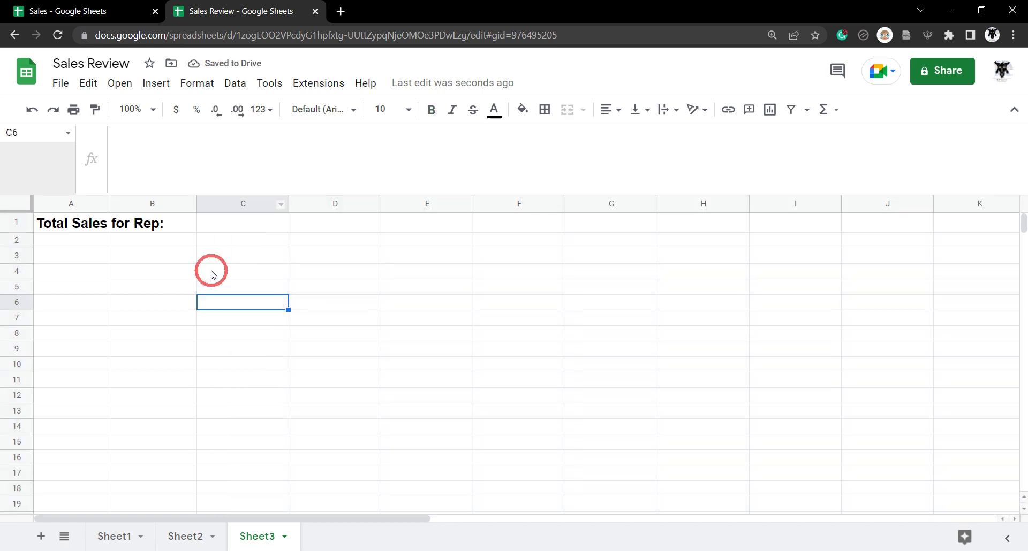
click(220, 220)
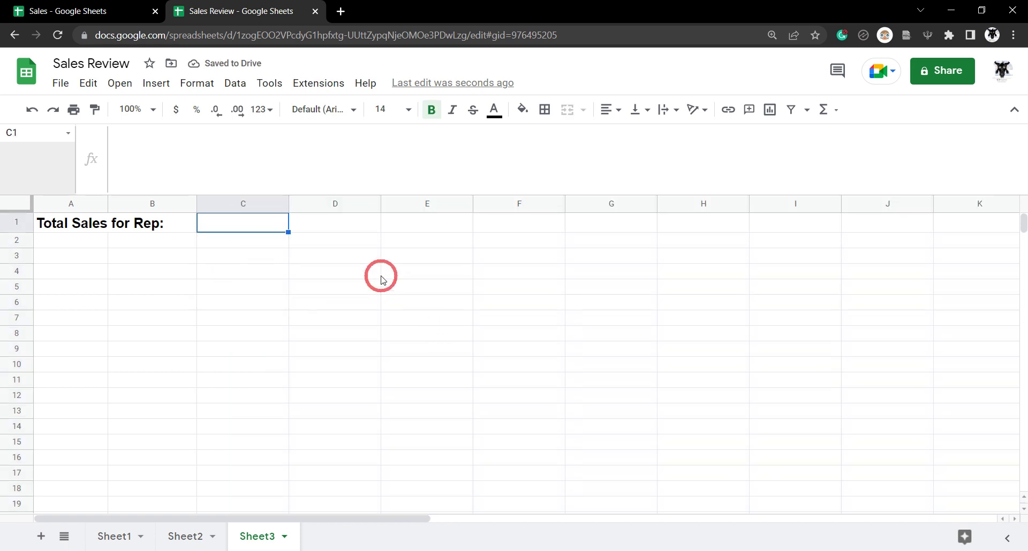
Copy the rep name from Sales cell N6 and paste it into Sheet3 C1
click(32, 11)
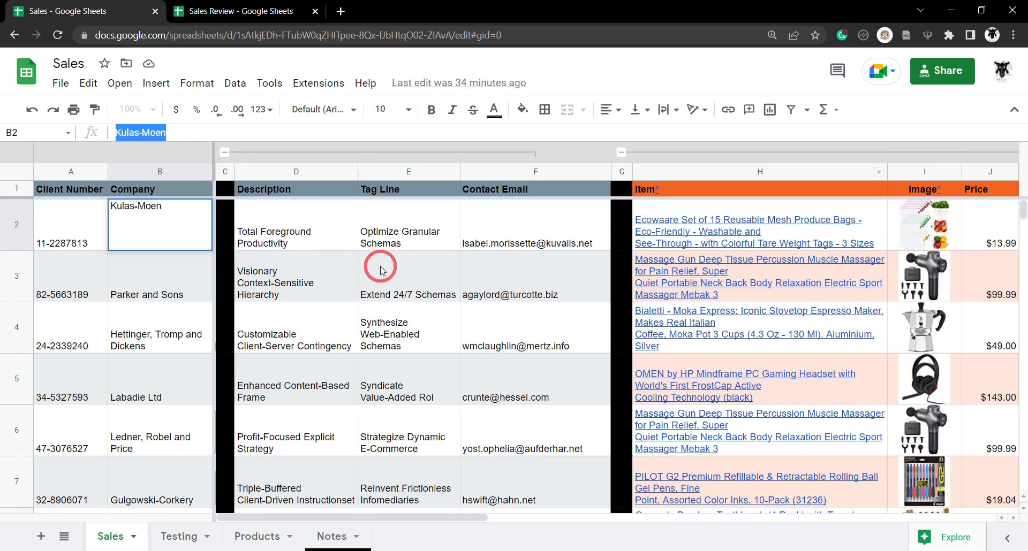
scroll(284, 271, down, 2)
scroll(311, 287, up, 2)
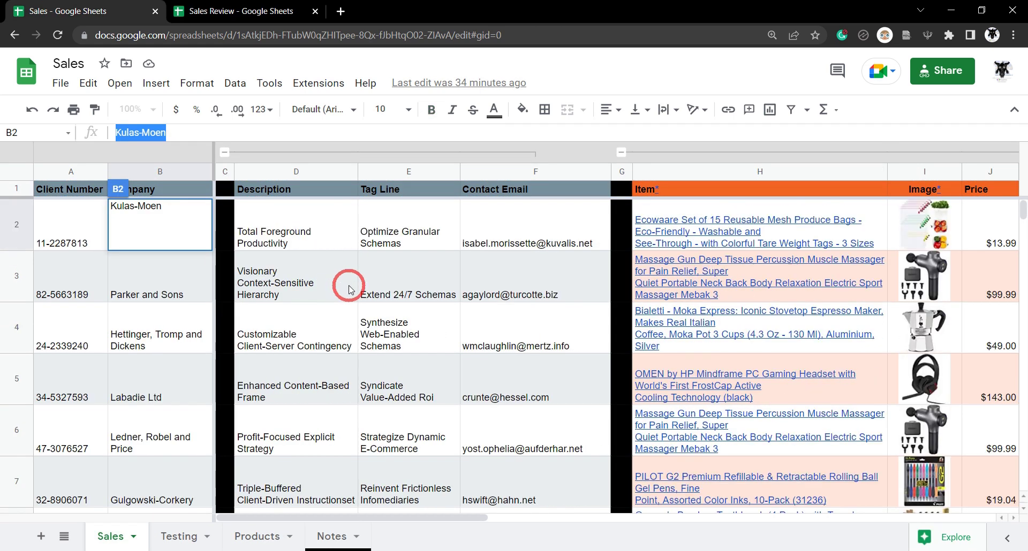
scroll(349, 289, right, 5)
scroll(349, 288, right, 5)
scroll(349, 289, left, 5)
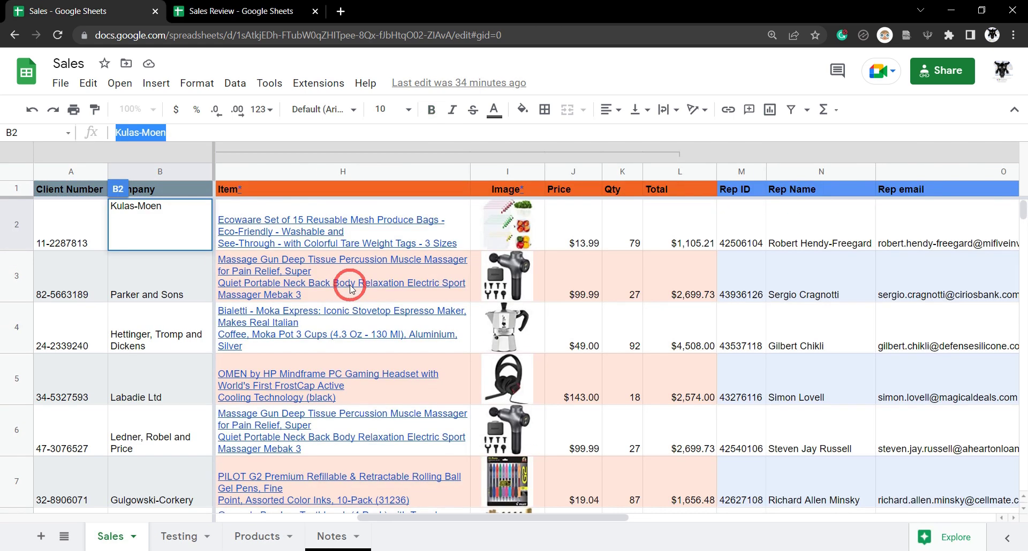
scroll(791, 279, down, 2)
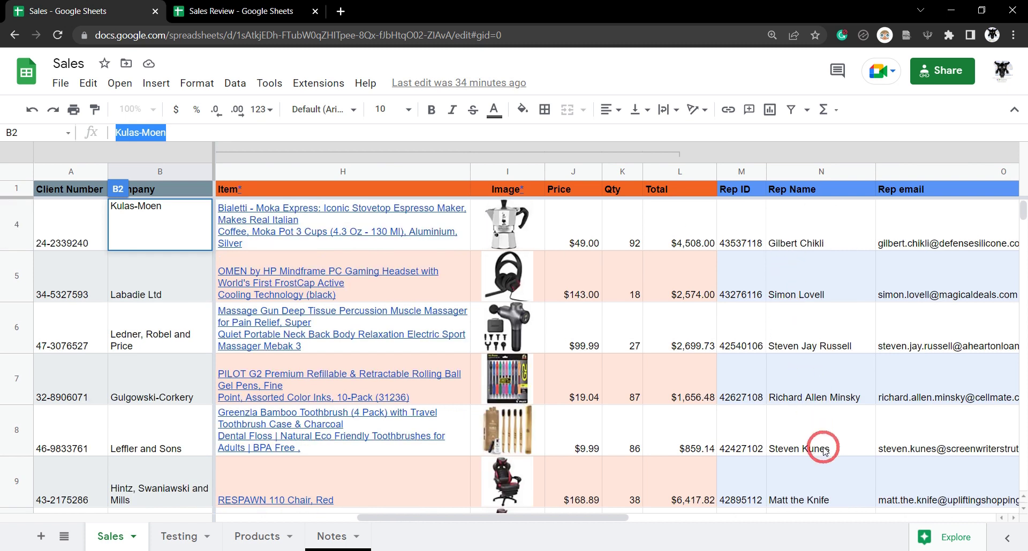
scroll(823, 443, down, 2)
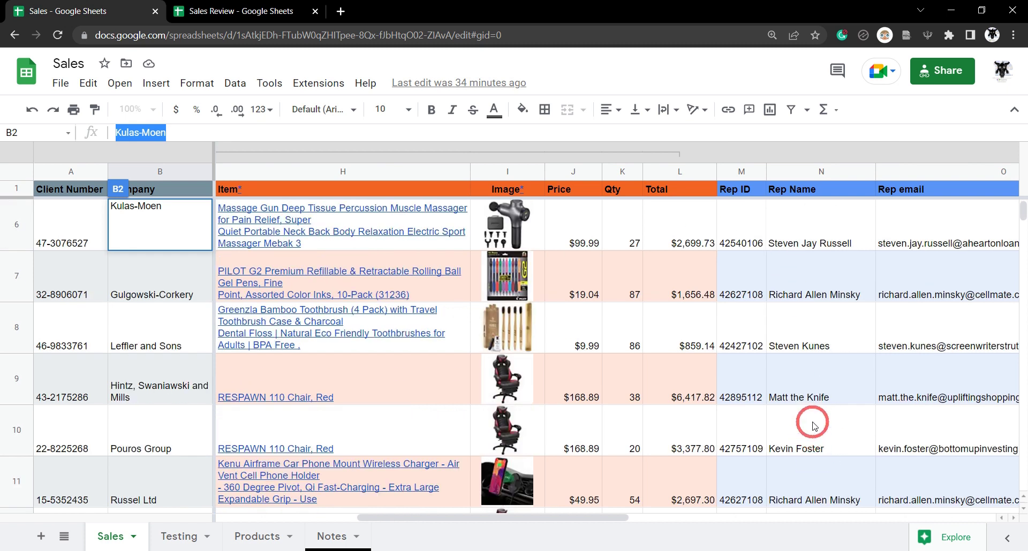
scroll(814, 431, up, 2)
click(819, 340)
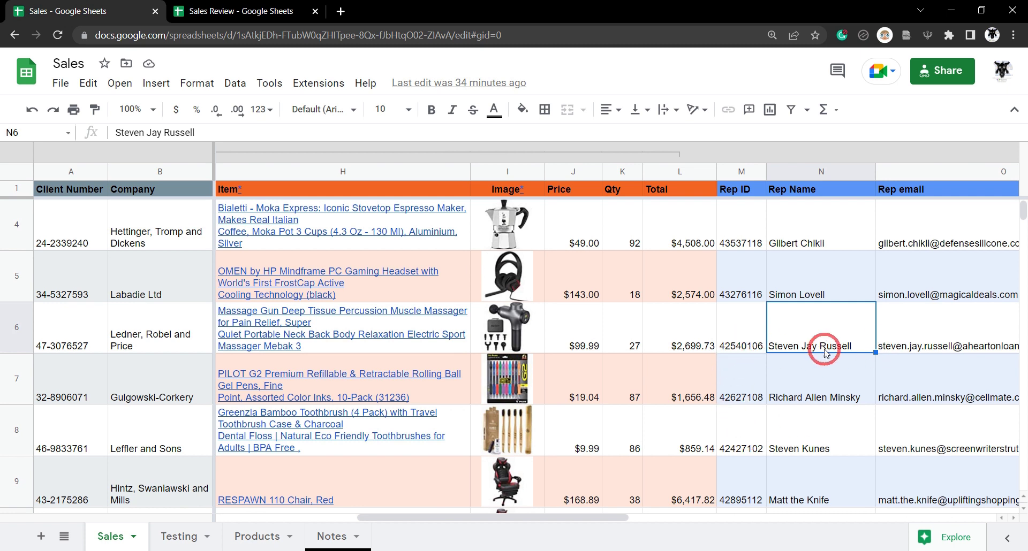
click(224, 11)
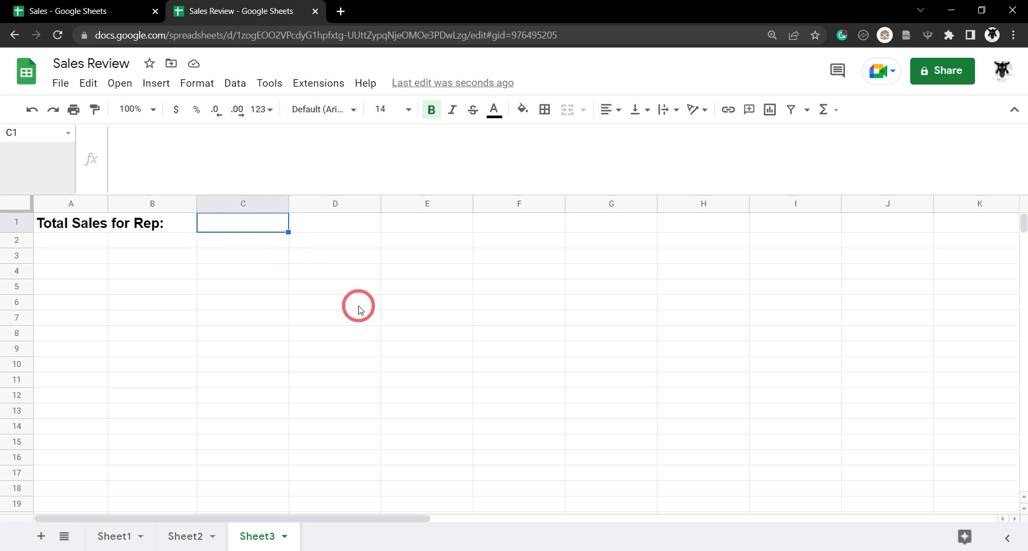
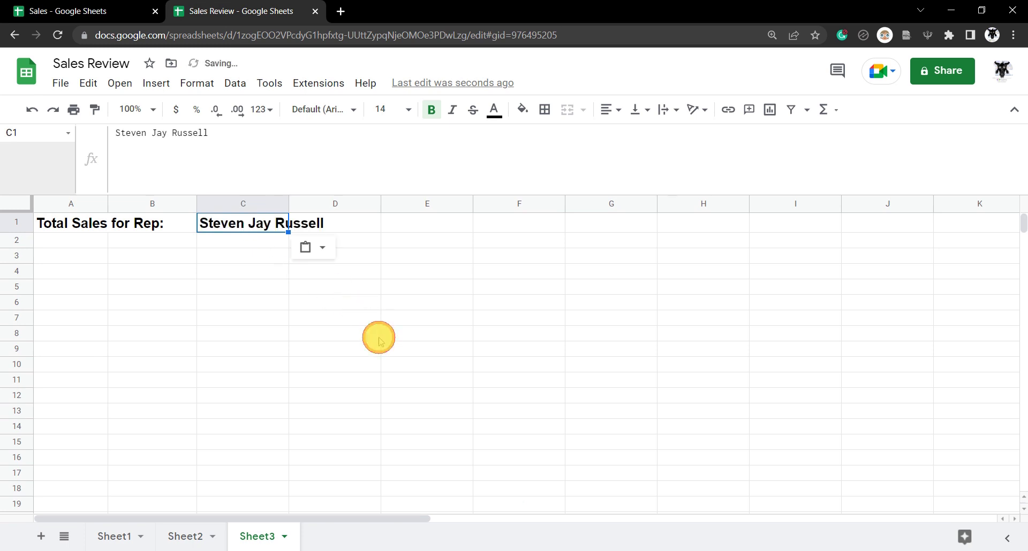
click(379, 335)
Copy the Sales sheet's header row 1 into row 2 of Sheet3
click(63, 240)
click(85, 11)
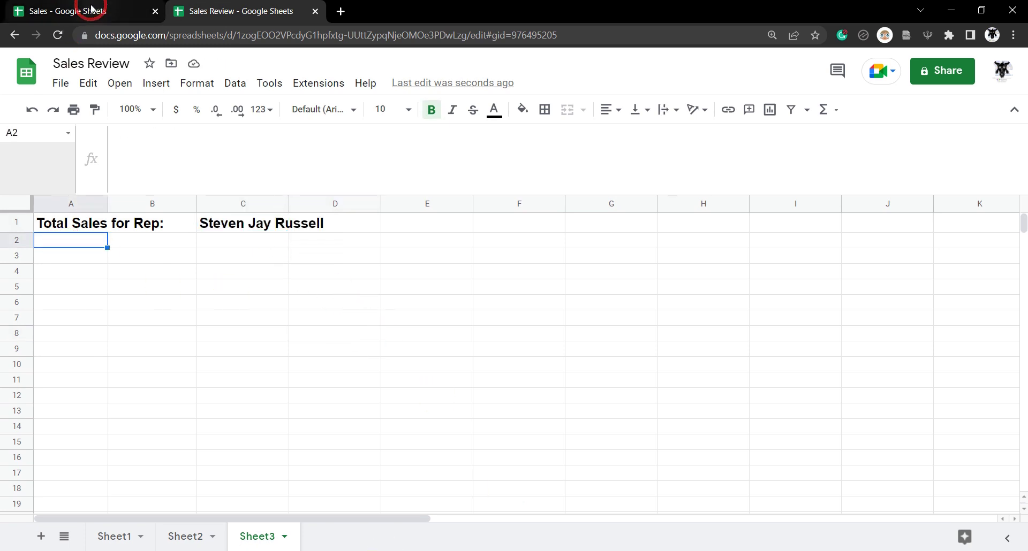
click(17, 189)
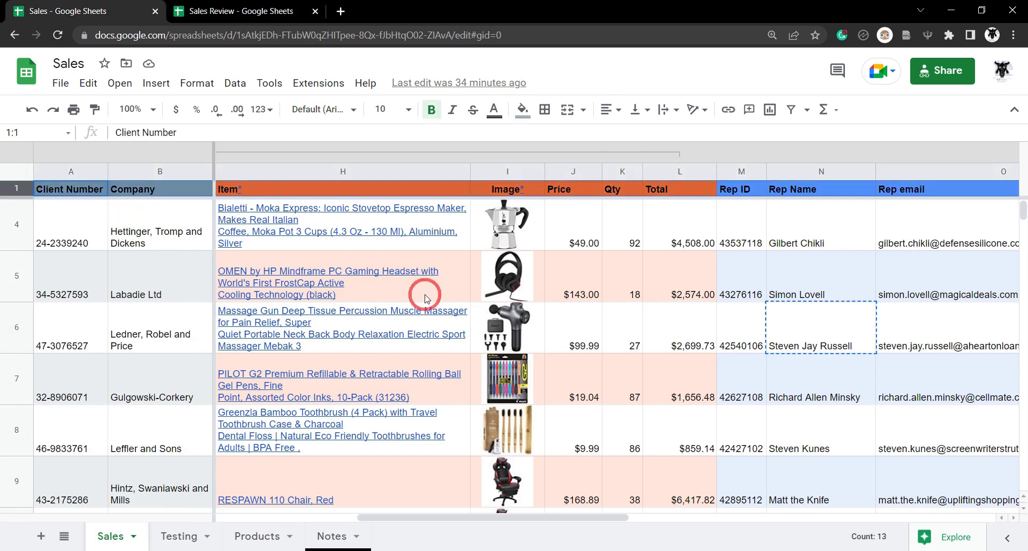
click(244, 12)
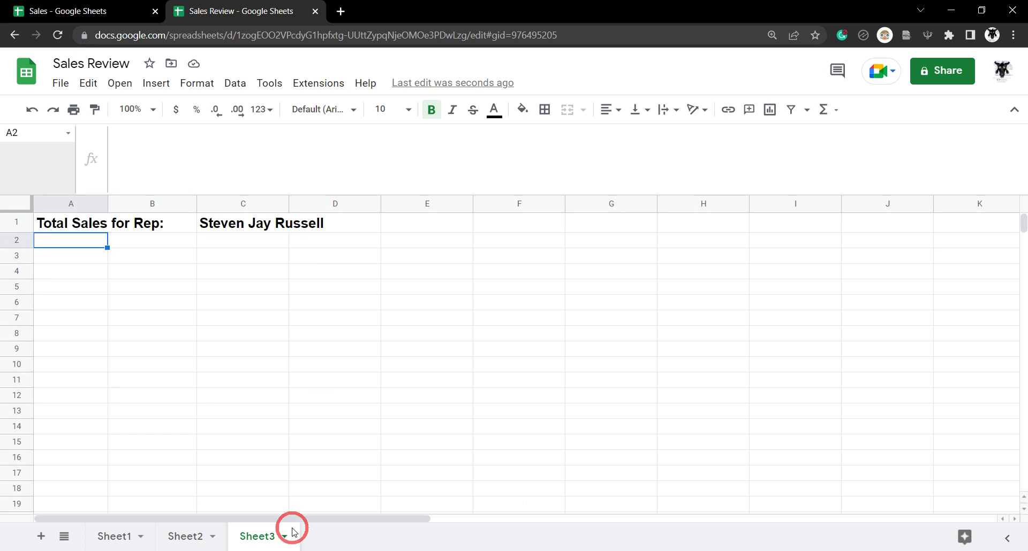
key(ctrl+v)
key(Down)
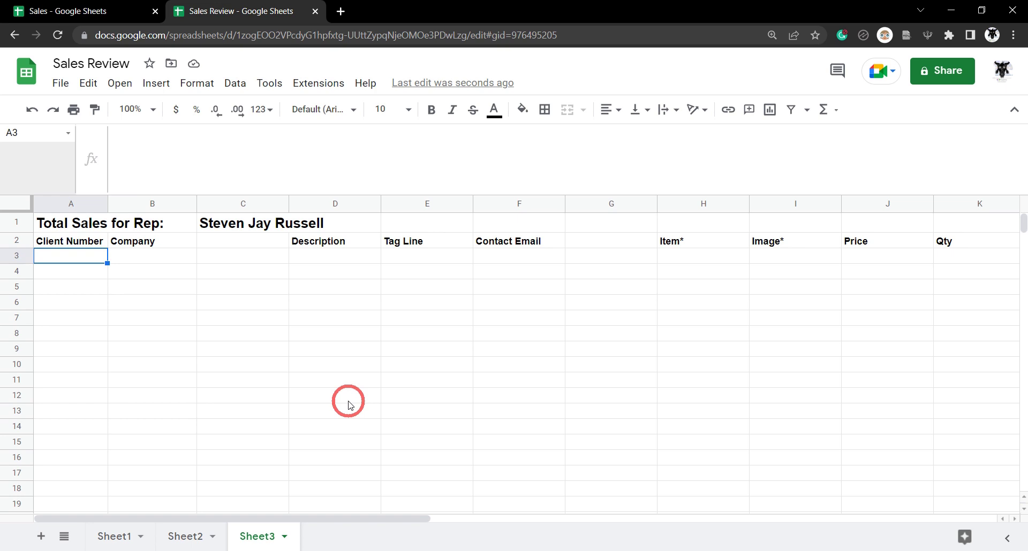
Select the Sales spreadsheet's Rep Name column, then go to Sheet1 in Sales Review
click(55, 10)
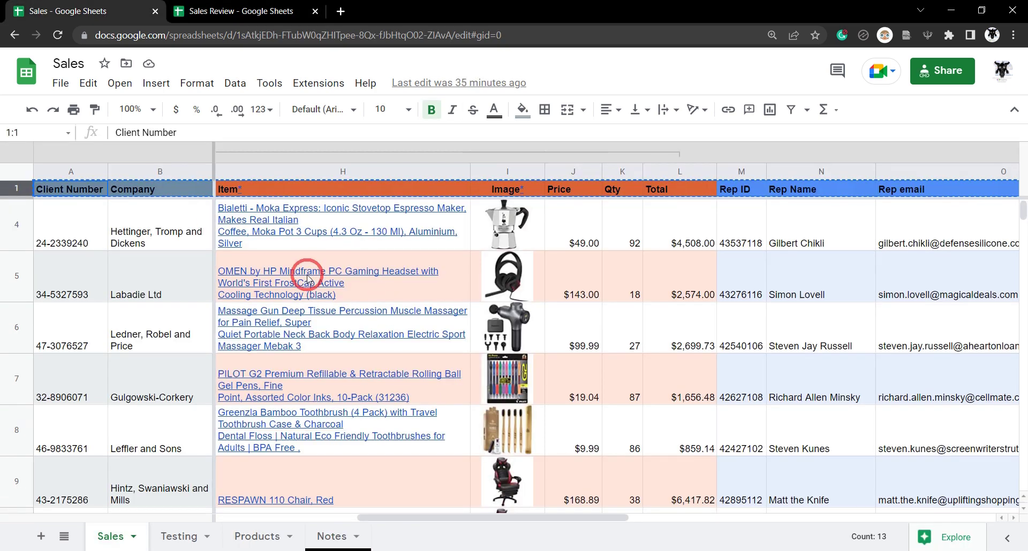
mouse_move(309, 279)
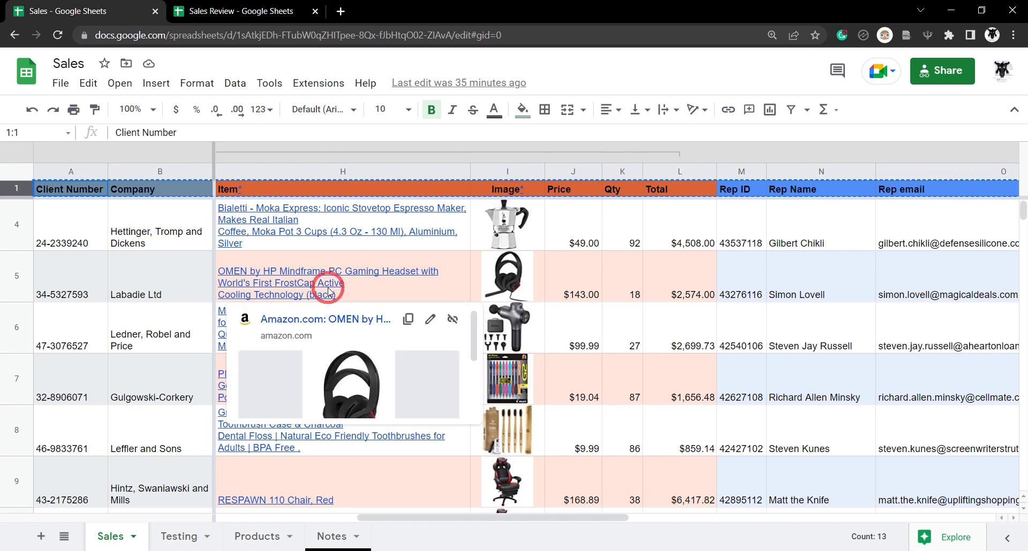
click(822, 171)
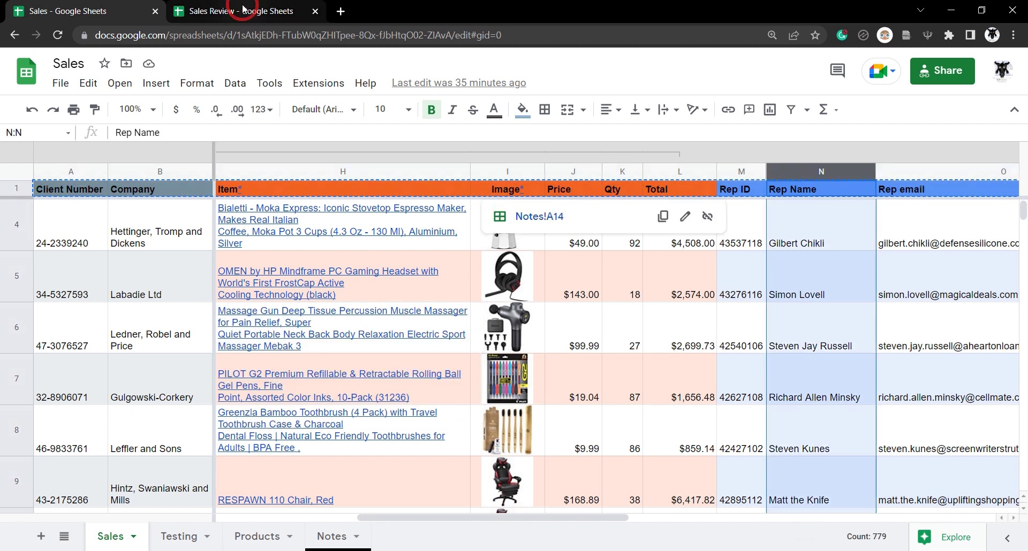
click(242, 14)
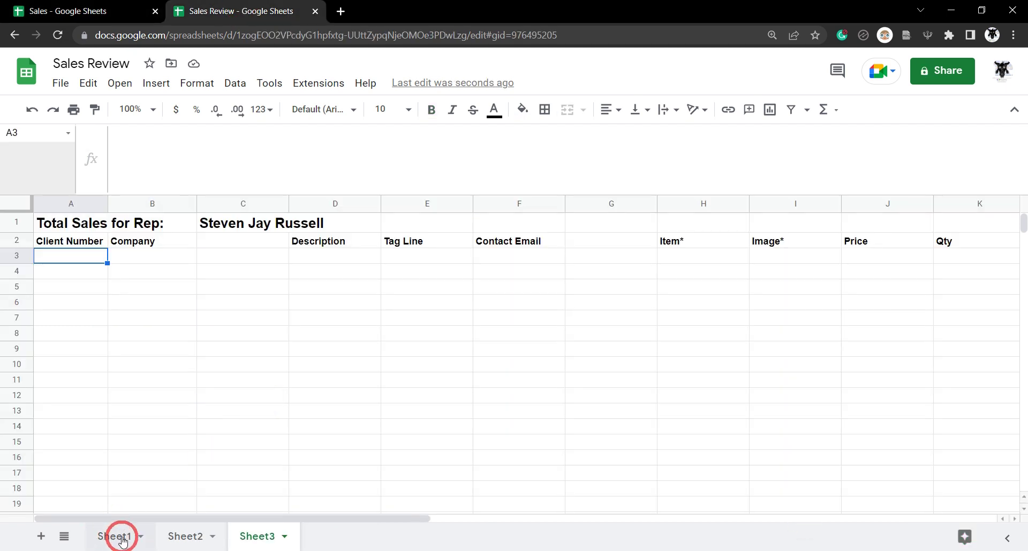
click(122, 541)
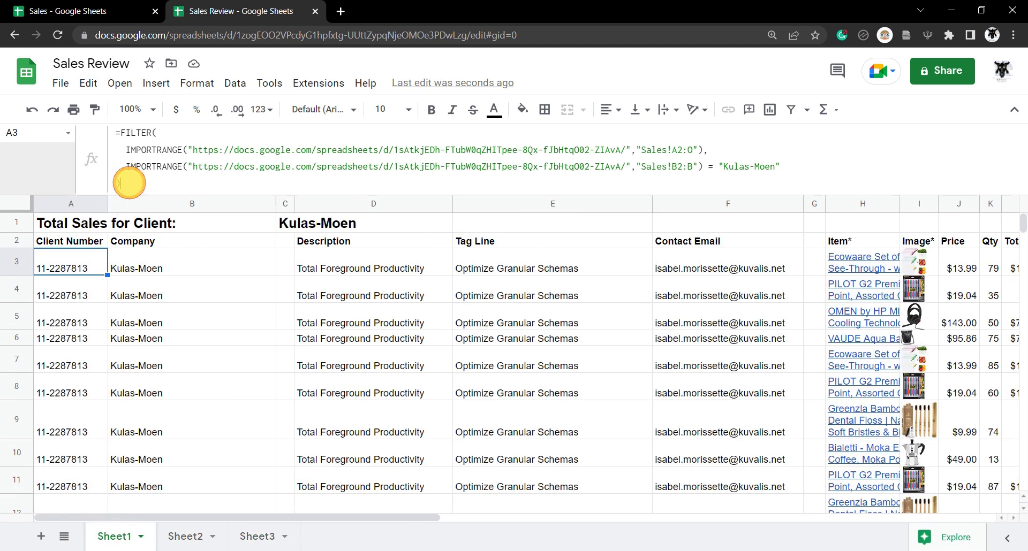
Copy the FILTER(IMPORTRANGE) formula from Sheet1's A3 into Sheet3's A3
click(152, 188)
drag(151, 187, 92, 124)
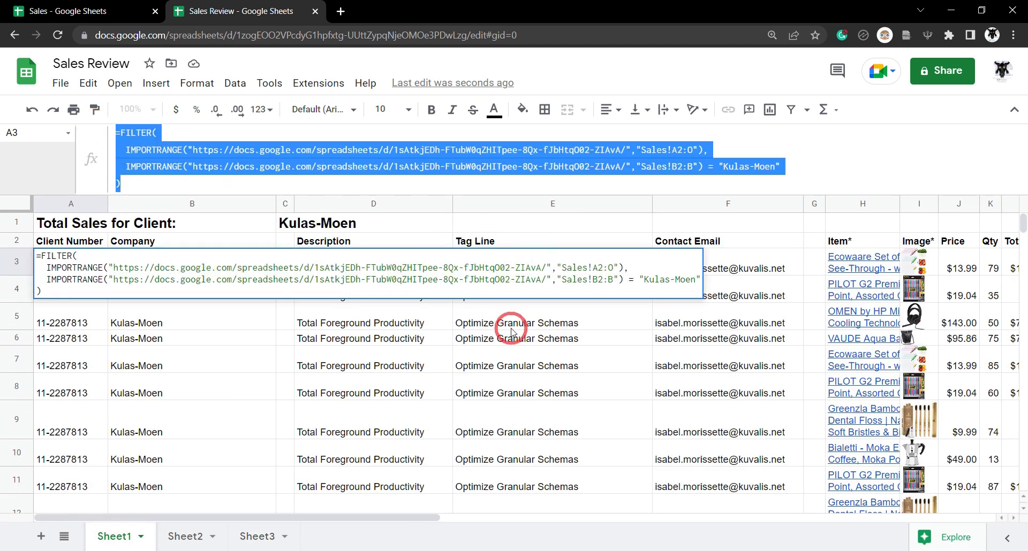
click(261, 542)
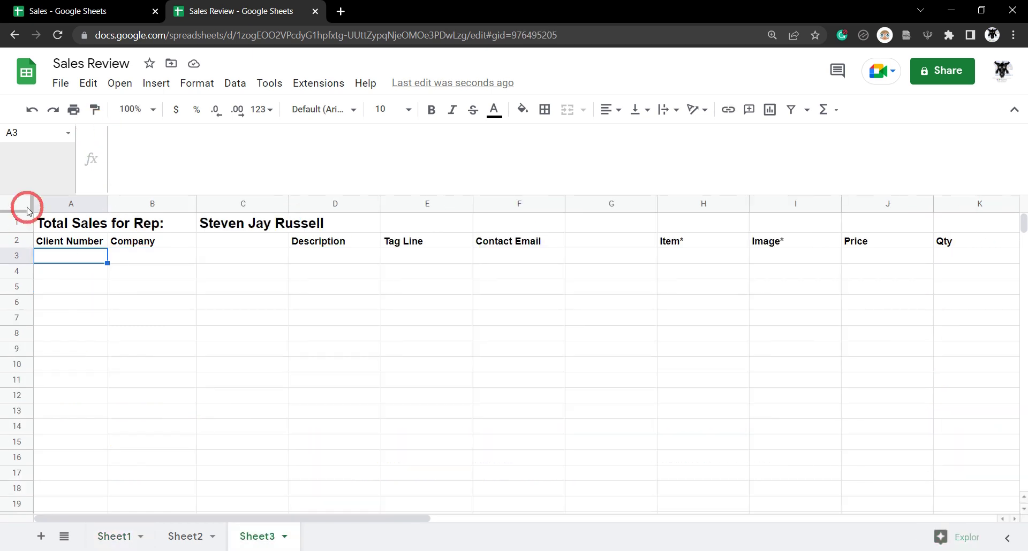
click(156, 153)
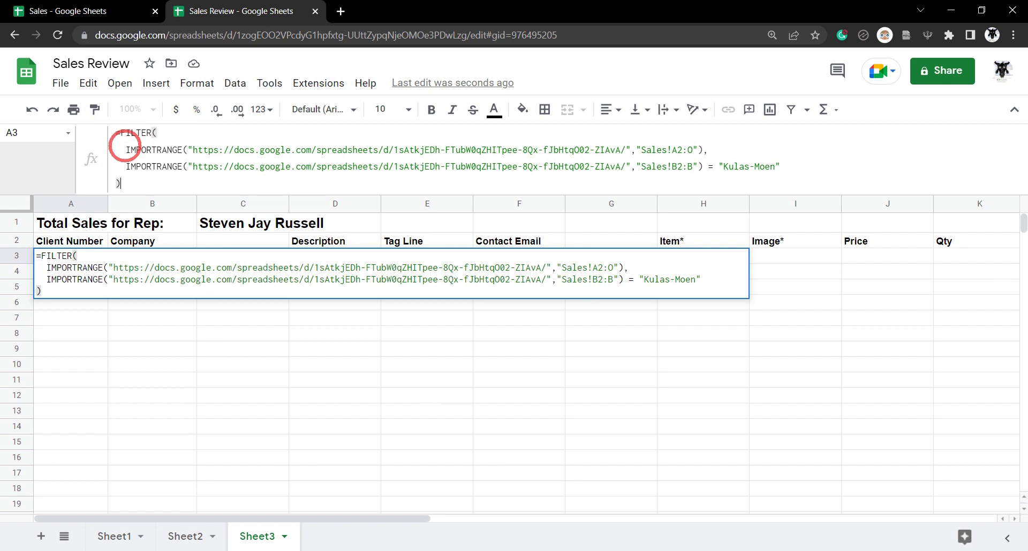
Change the formula's condition range from Sales!B2:B to Sales!N2:N, the Rep Name column
click(127, 167)
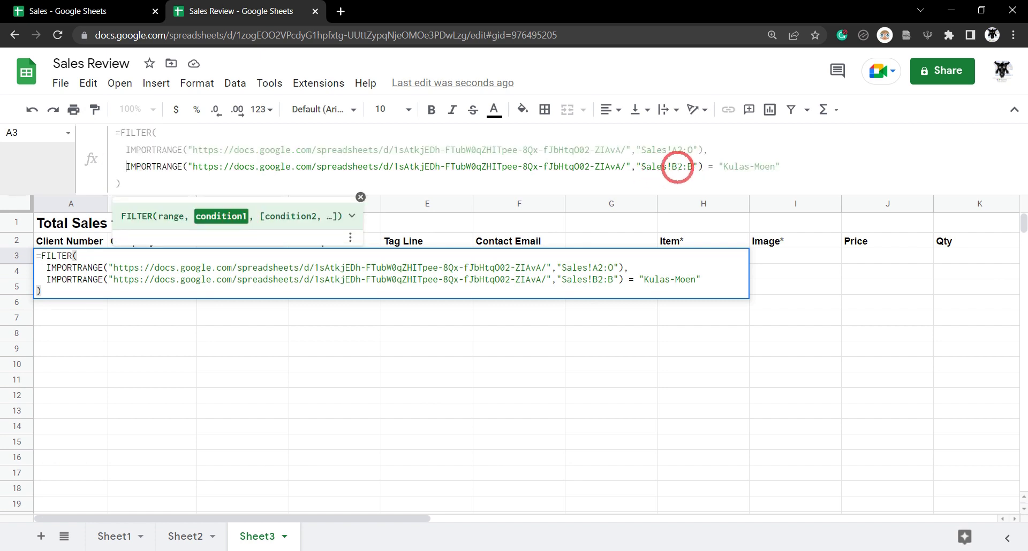
click(86, 11)
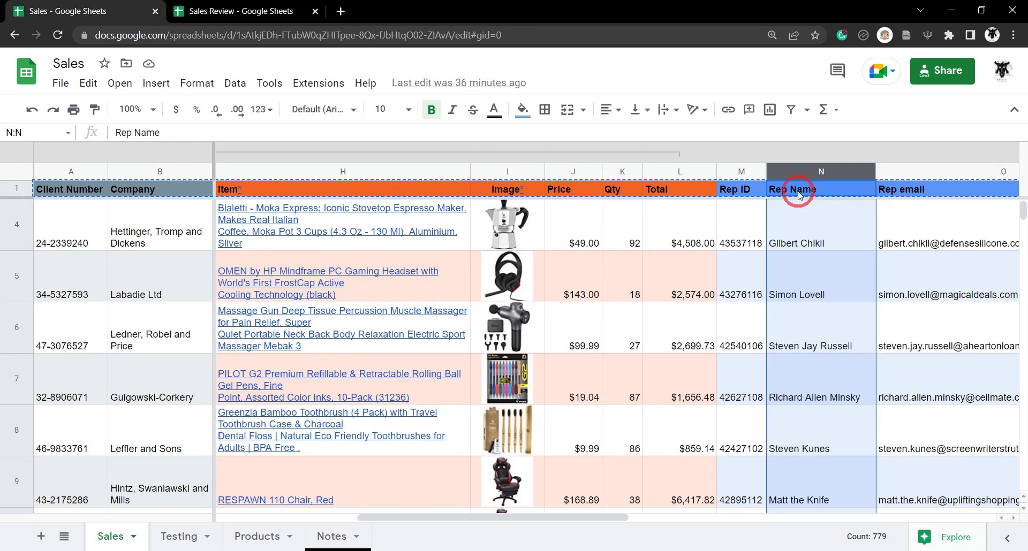
click(241, 11)
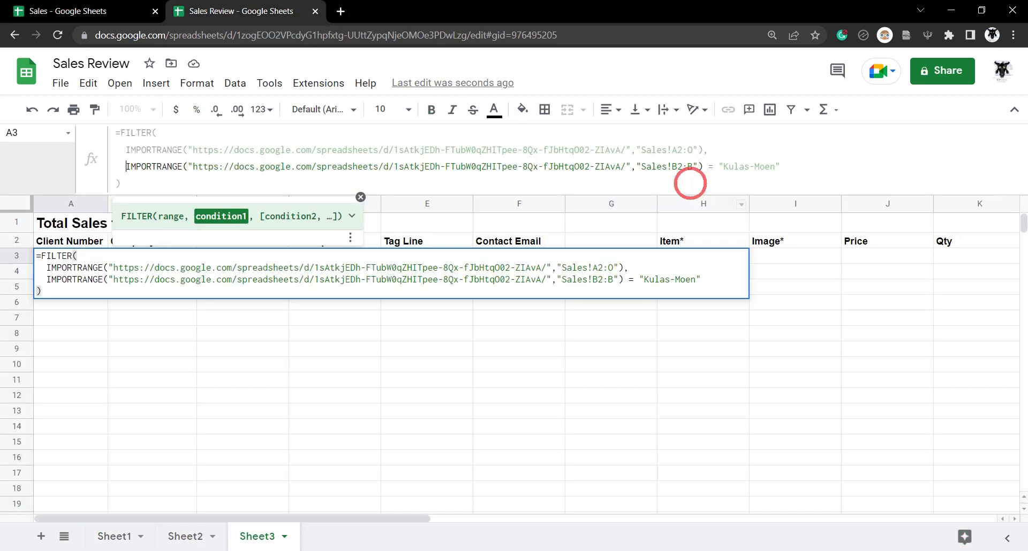
drag(676, 167, 672, 167)
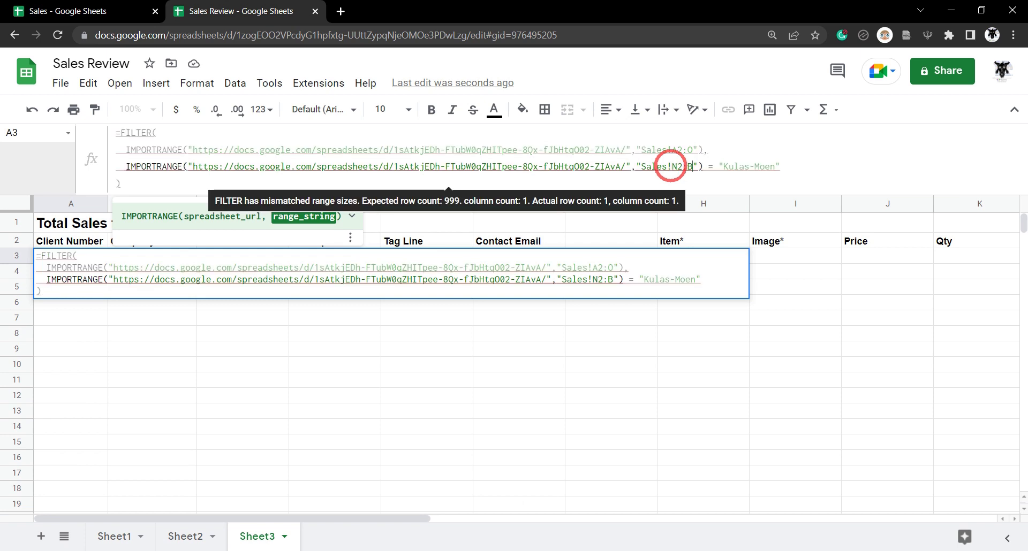
key(BackSpace)
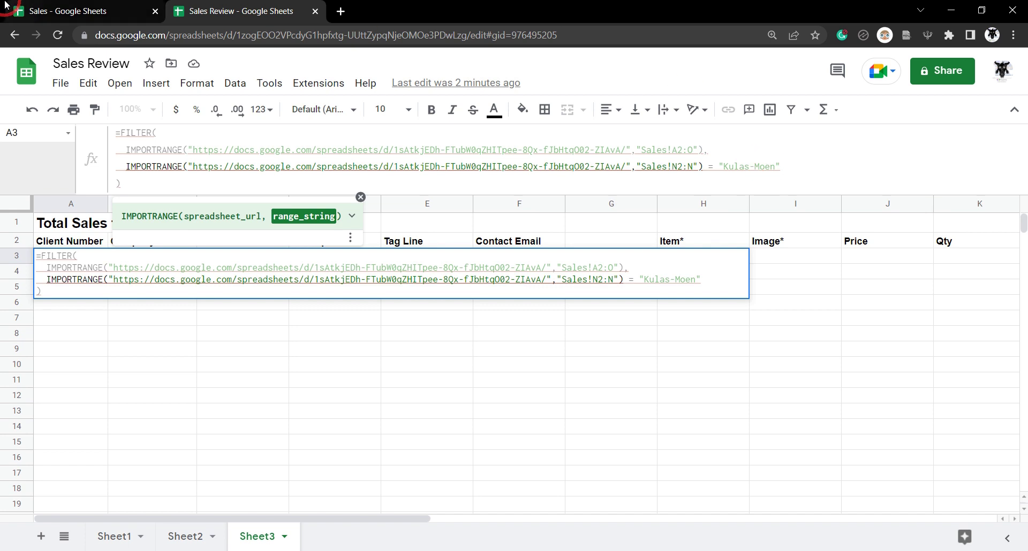
click(80, 11)
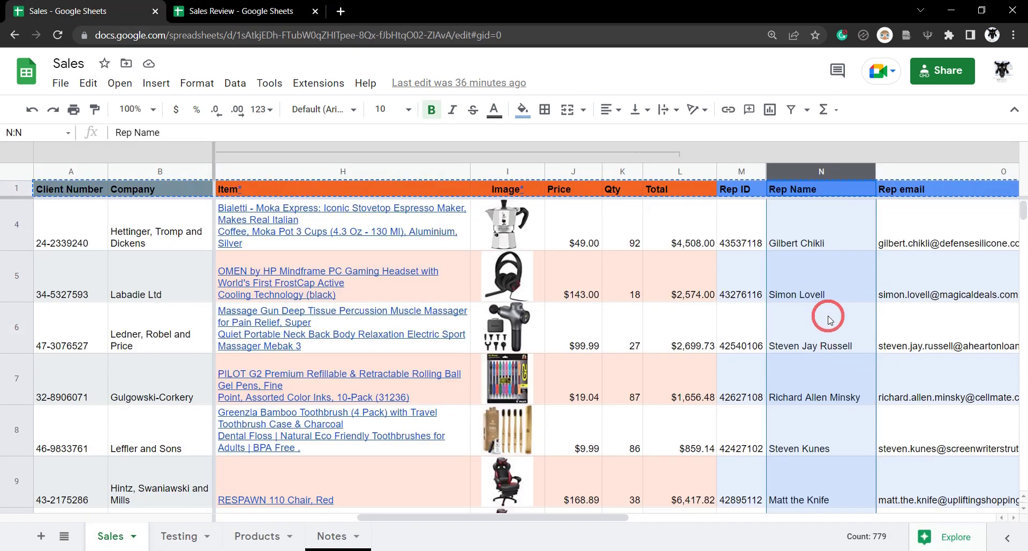
click(264, 11)
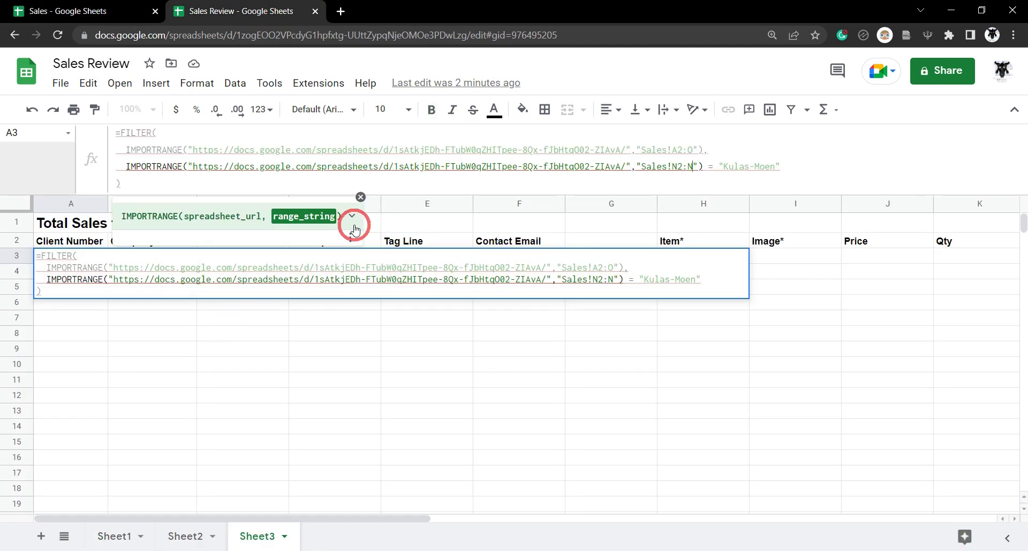
click(361, 197)
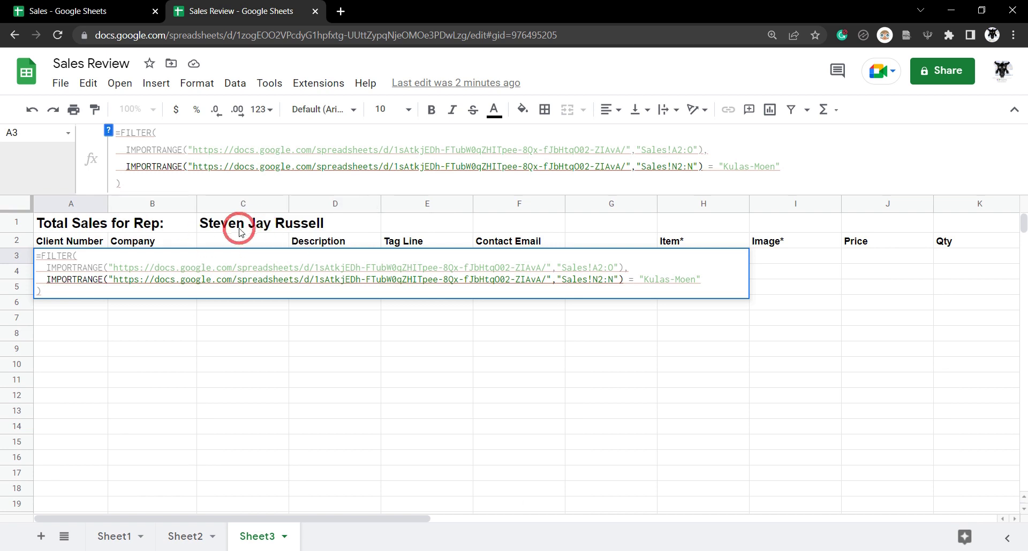
Replace the "Kulas-Moen" criterion with the rep name copied from C1 and commit the formula
click(233, 232)
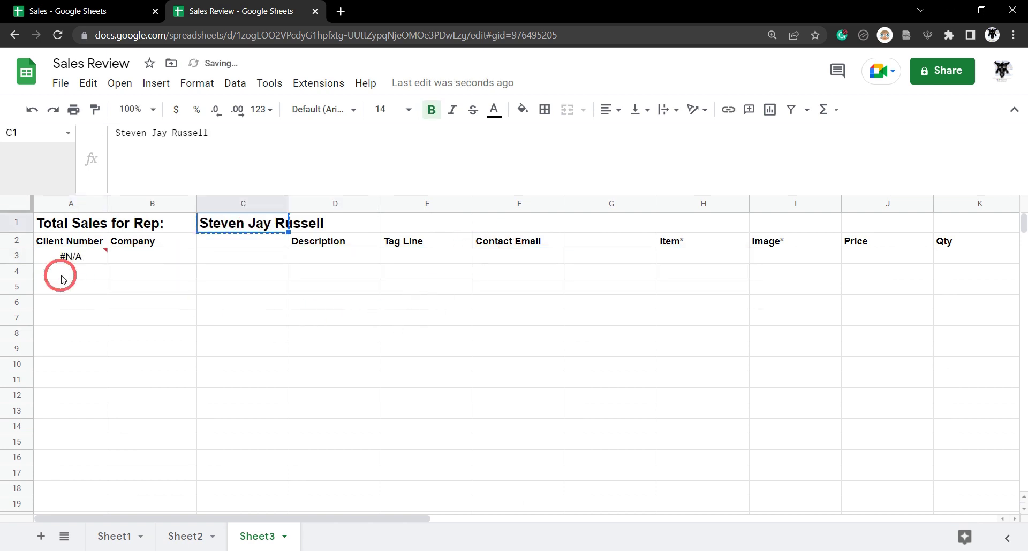
key(ctrl+c)
click(67, 256)
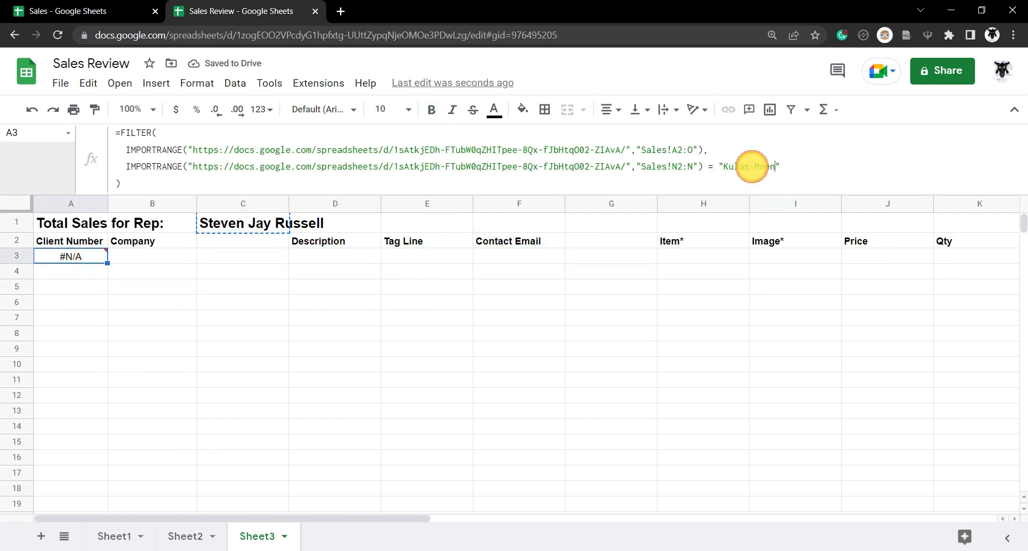
drag(776, 168, 726, 167)
key(ctrl+v)
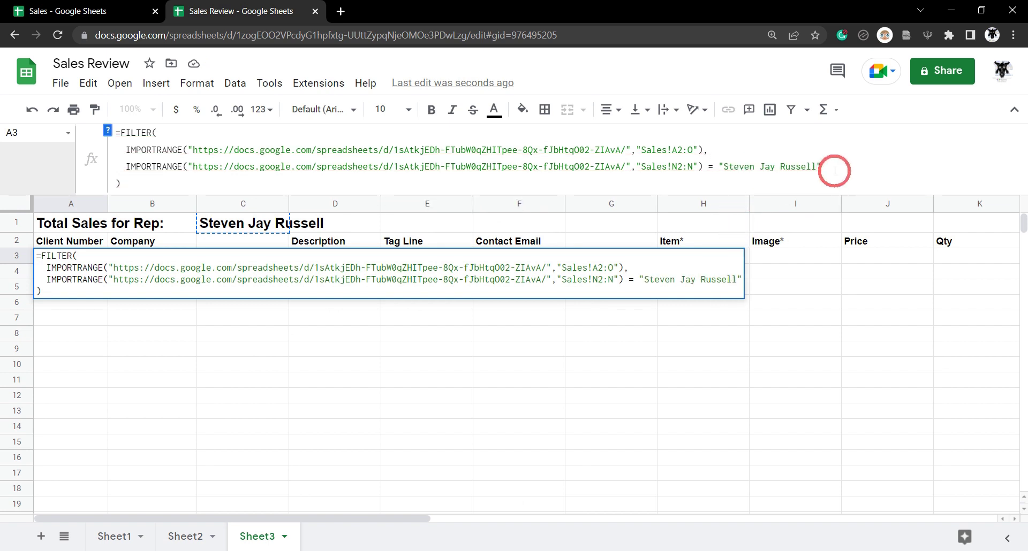
click(252, 184)
key(Return)
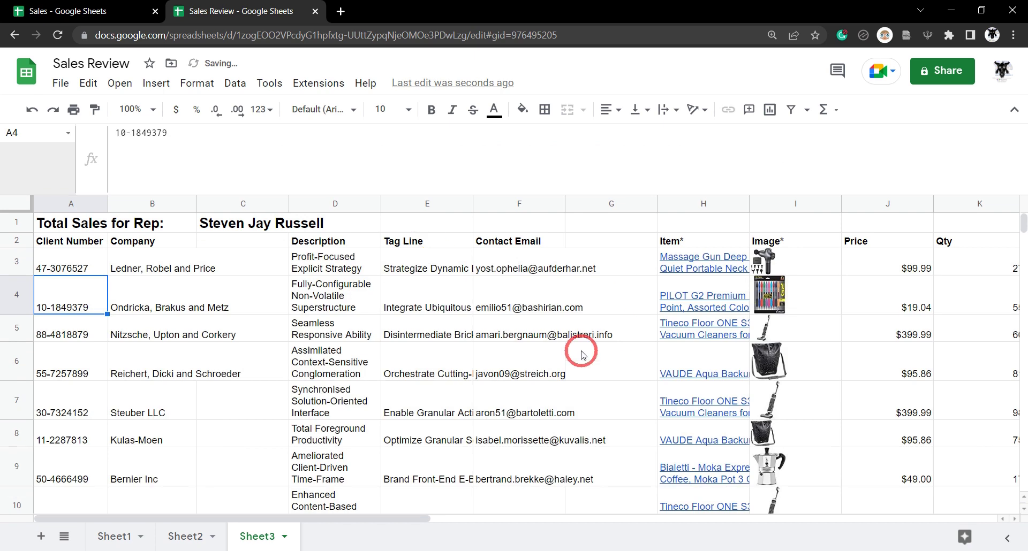
Auto-fit columns A through O, then narrow columns C, G, A and B
click(76, 203)
scroll(218, 294, right, 10)
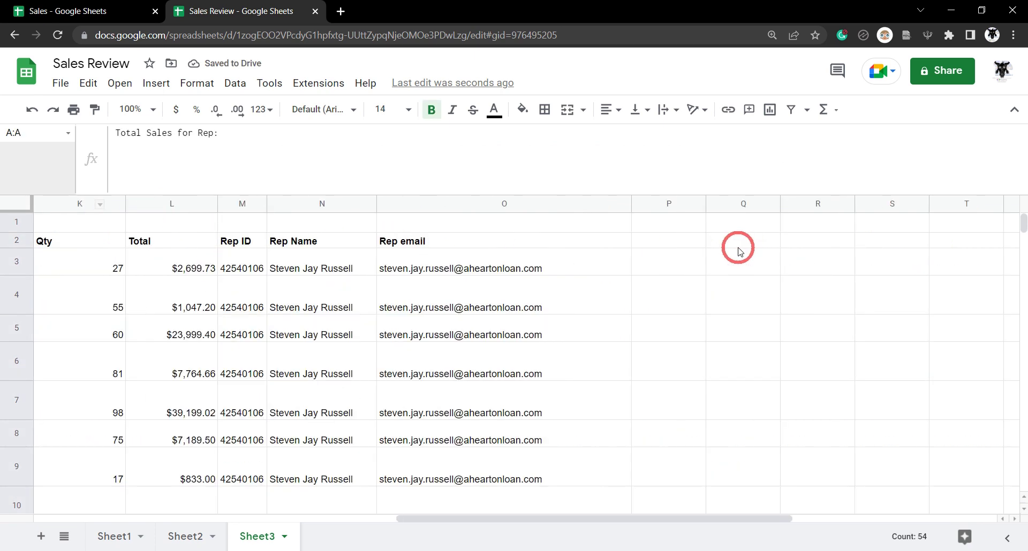
shift+click(448, 201)
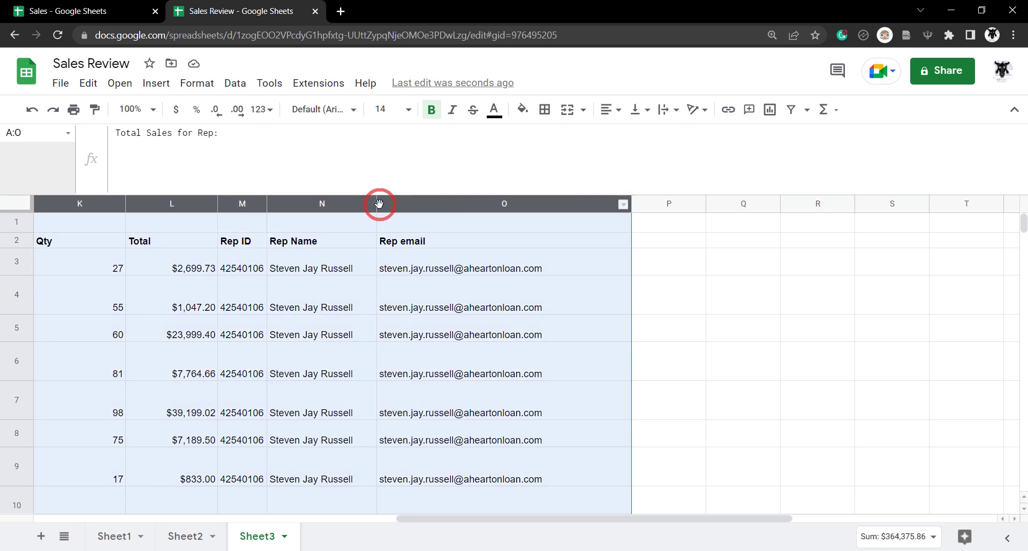
double_click(376, 204)
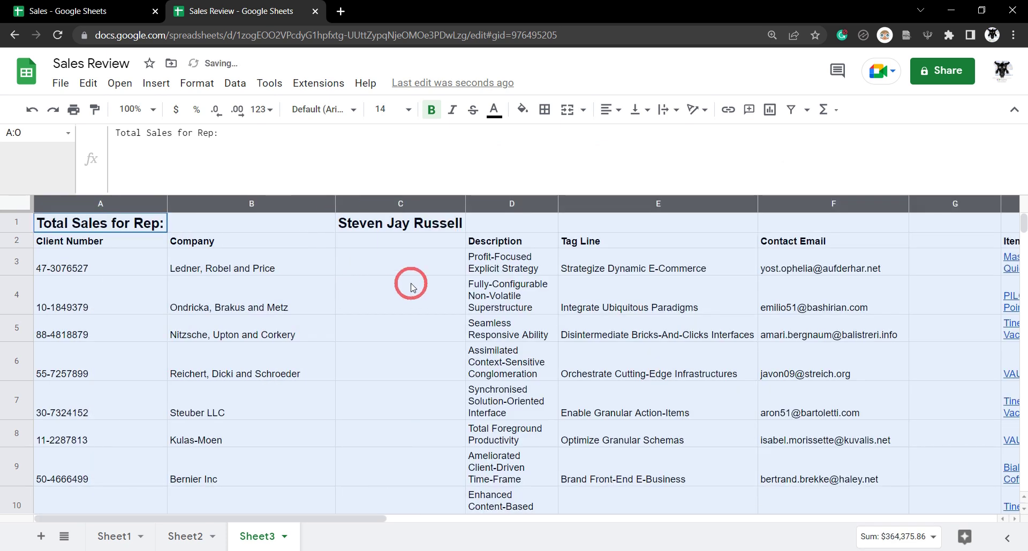
drag(465, 201, 367, 241)
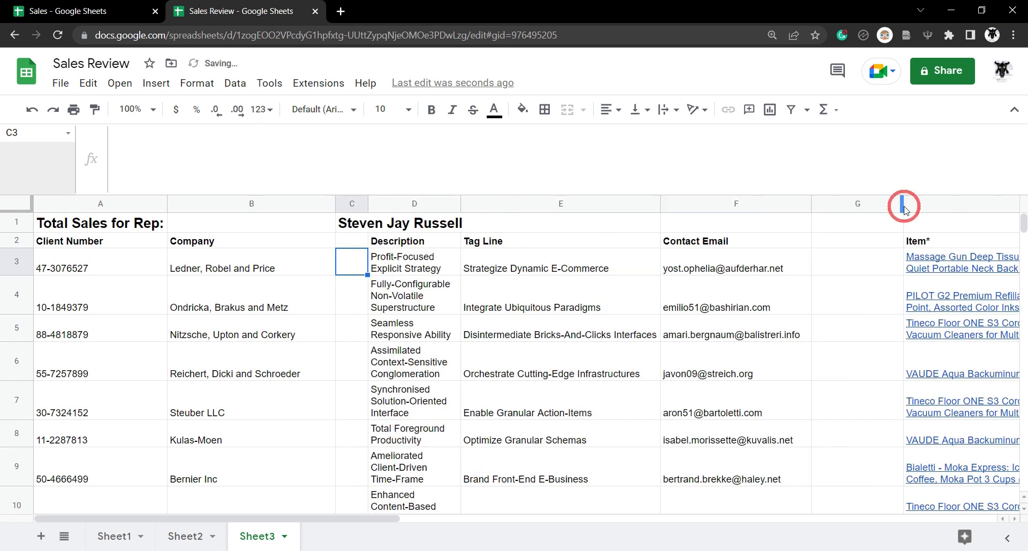
drag(901, 202, 831, 225)
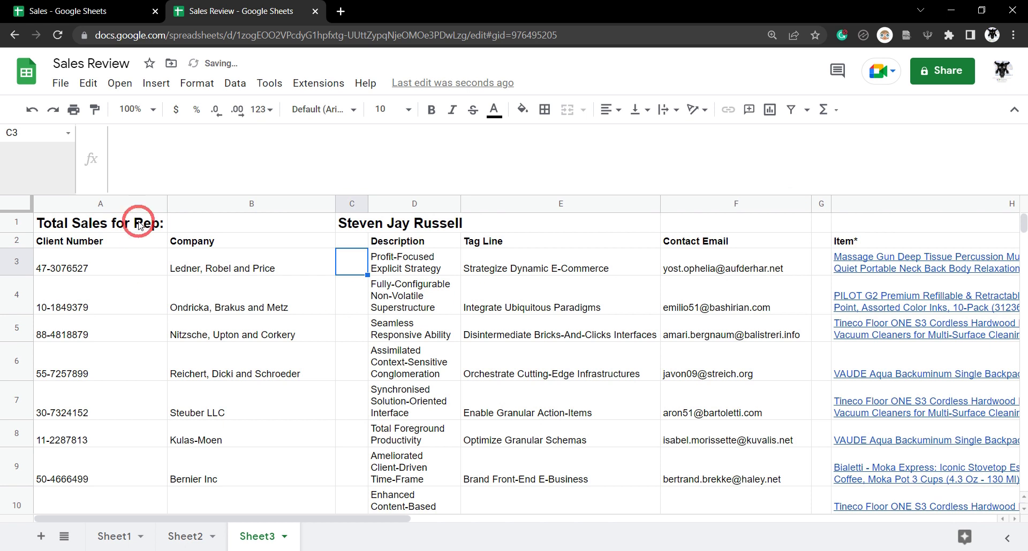
drag(166, 204, 125, 204)
drag(291, 202, 257, 204)
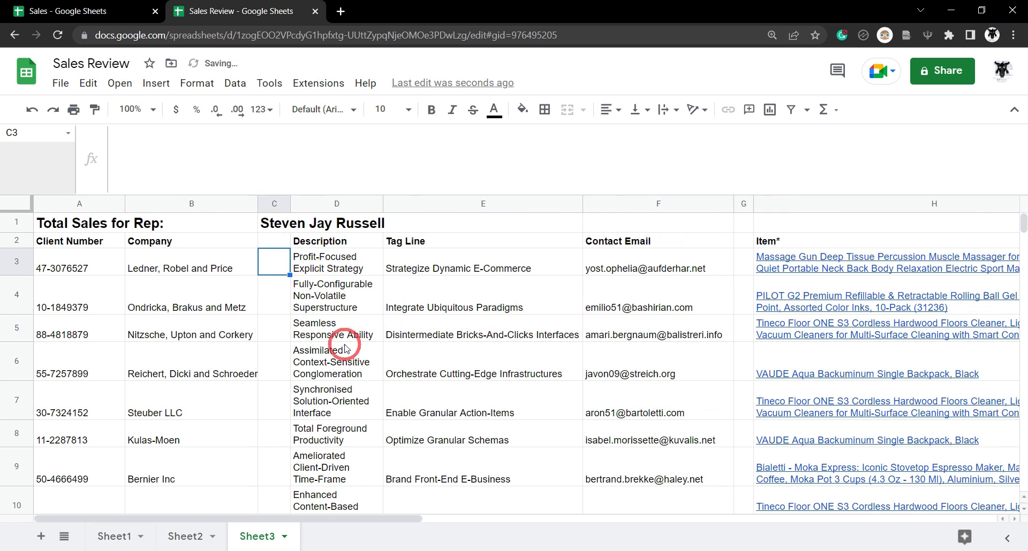
Hide columns D through G on Sheet3
click(346, 207)
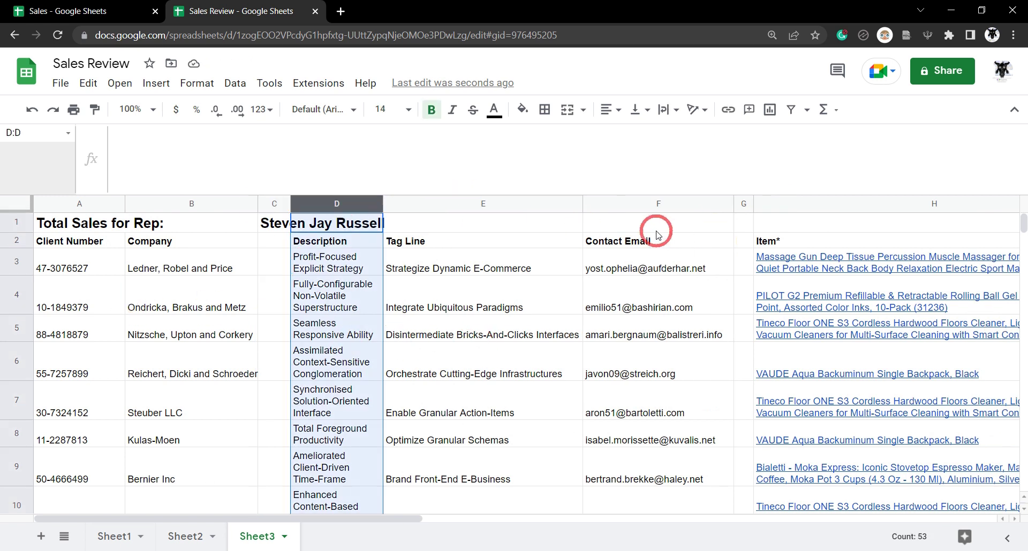
scroll(676, 229, right, 5)
scroll(450, 218, left, 5)
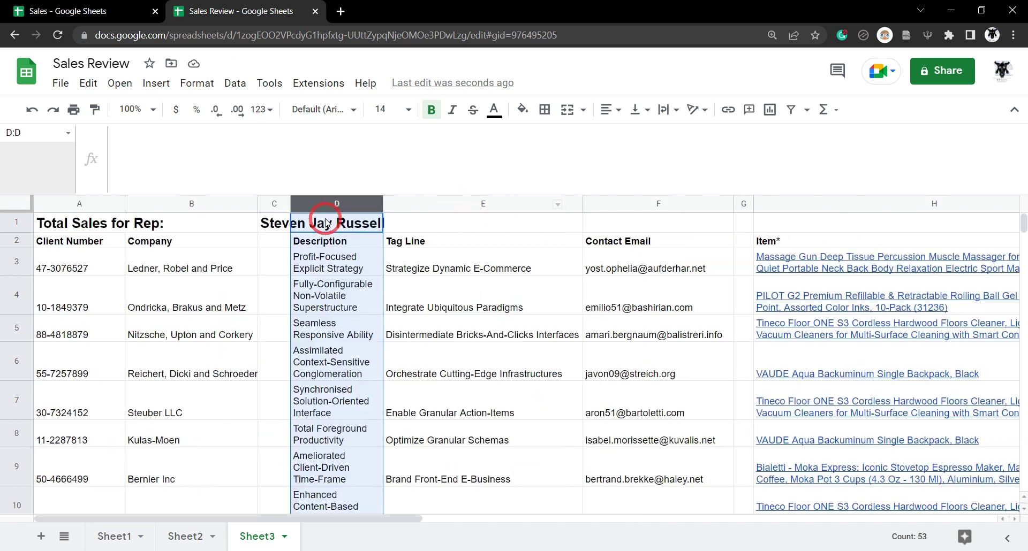
shift+click(742, 203)
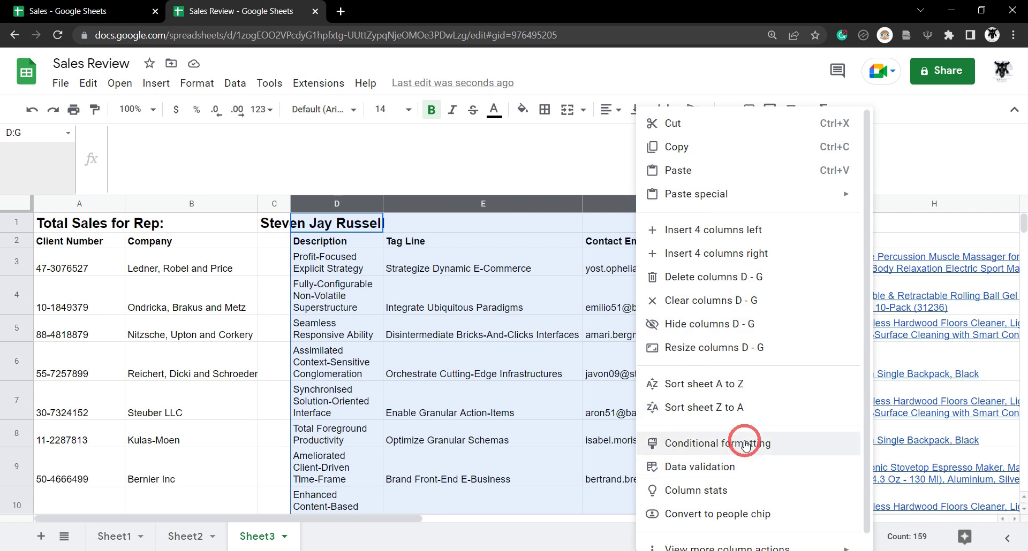
click(709, 324)
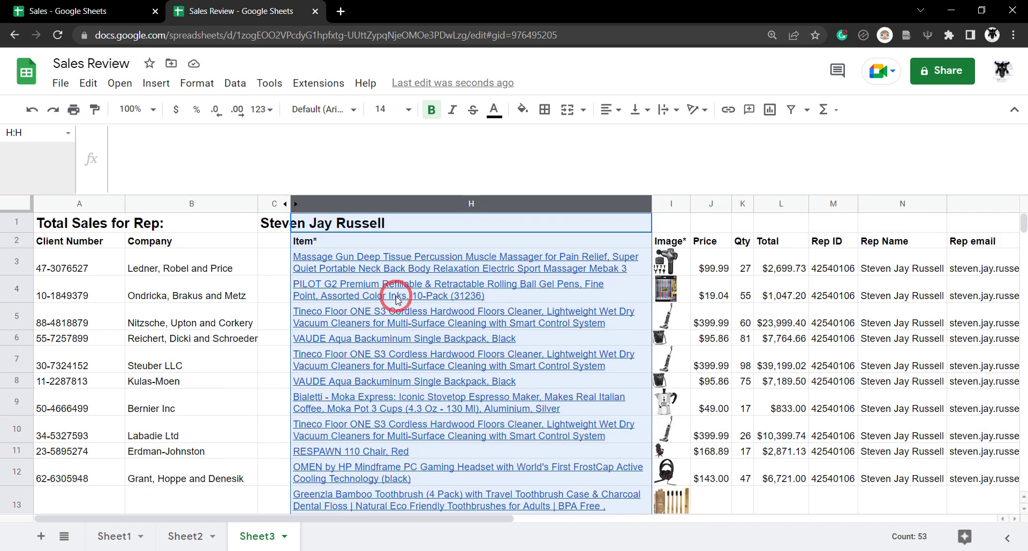
Duplicate the Sheet3 tab, creating a Copy of Sheet3 with the rep's sales list
click(763, 266)
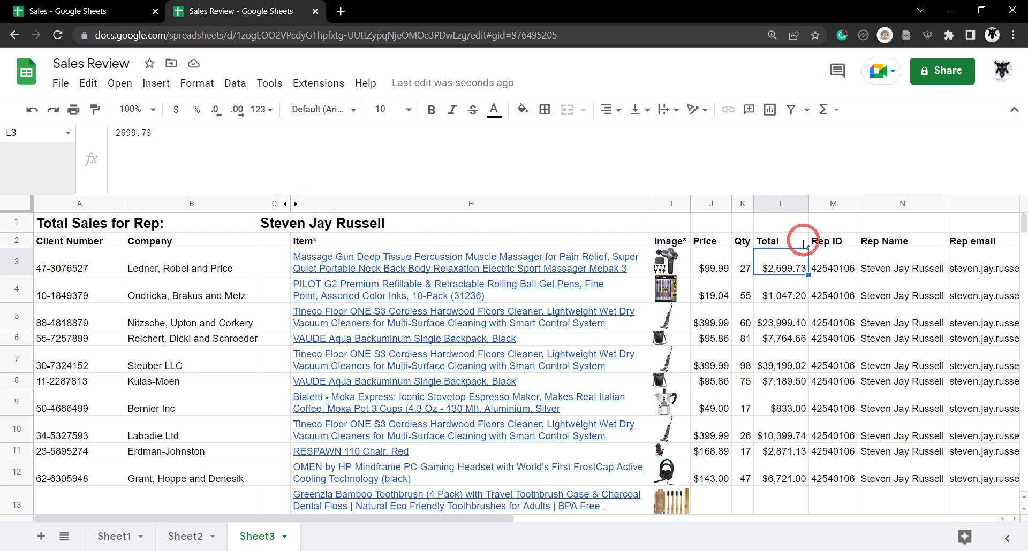
scroll(780, 289, down, 2)
scroll(780, 289, down, 8)
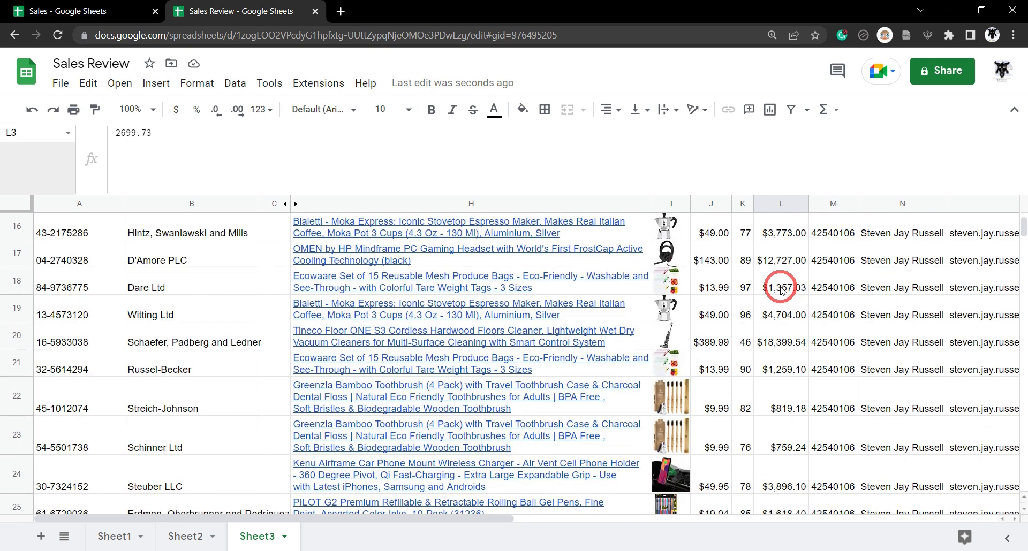
scroll(780, 295, up, 10)
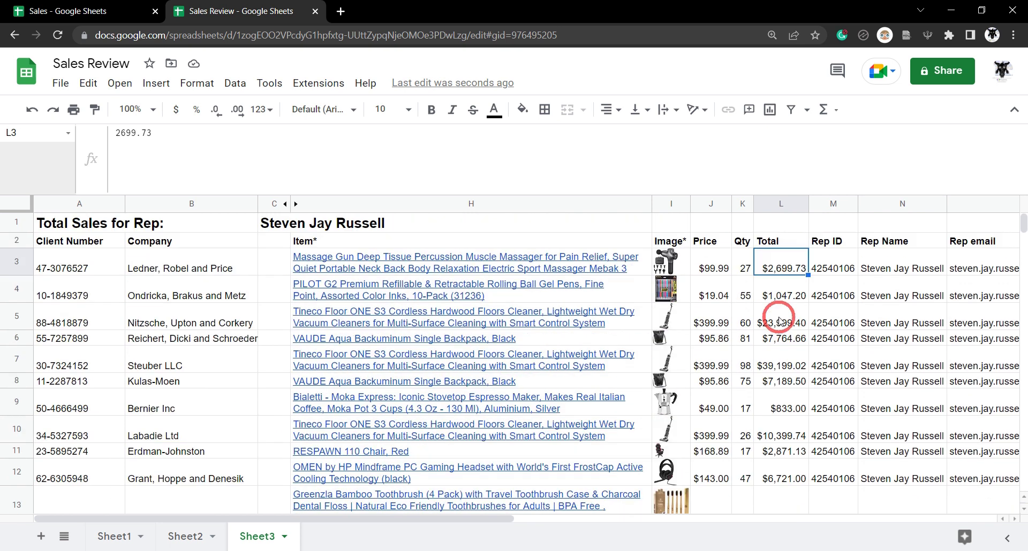
right_click(266, 540)
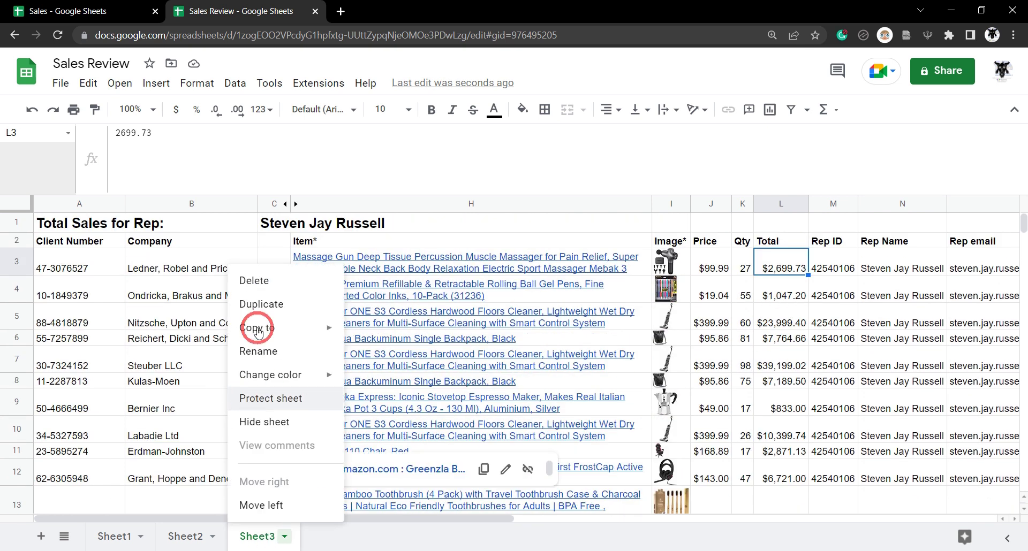
click(316, 304)
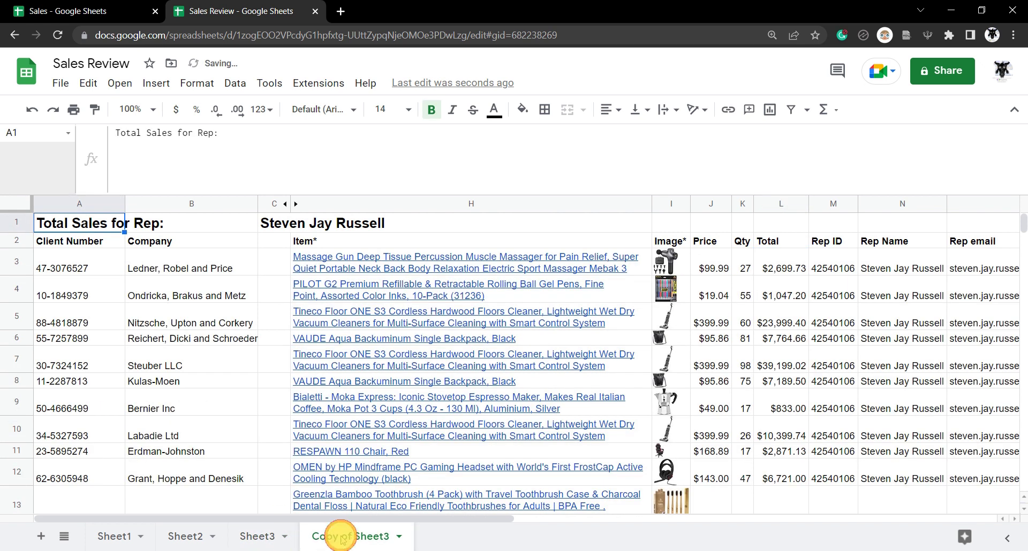
Rename the Copy of Sheet3 tab to Sheet4
double_click(339, 538)
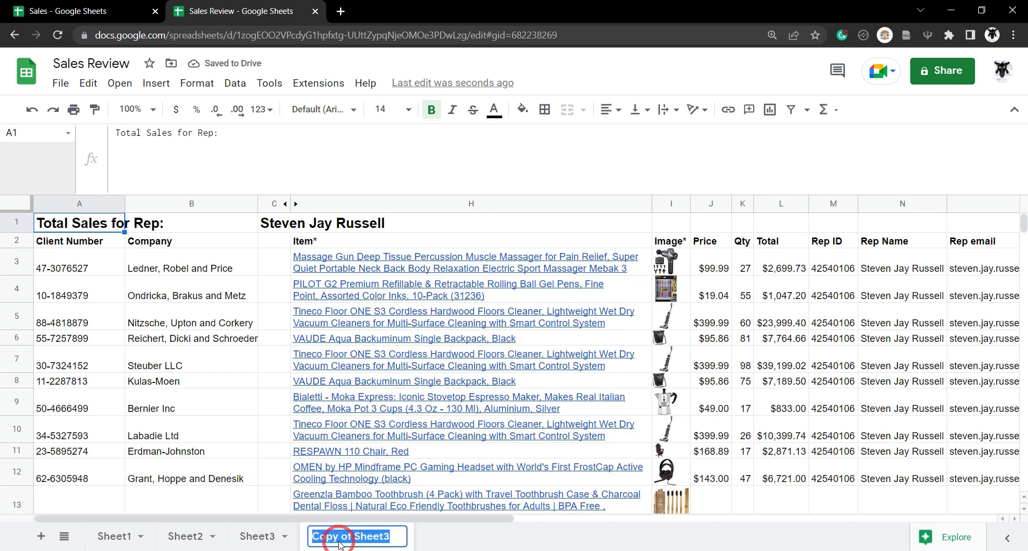
text(Sheet4)
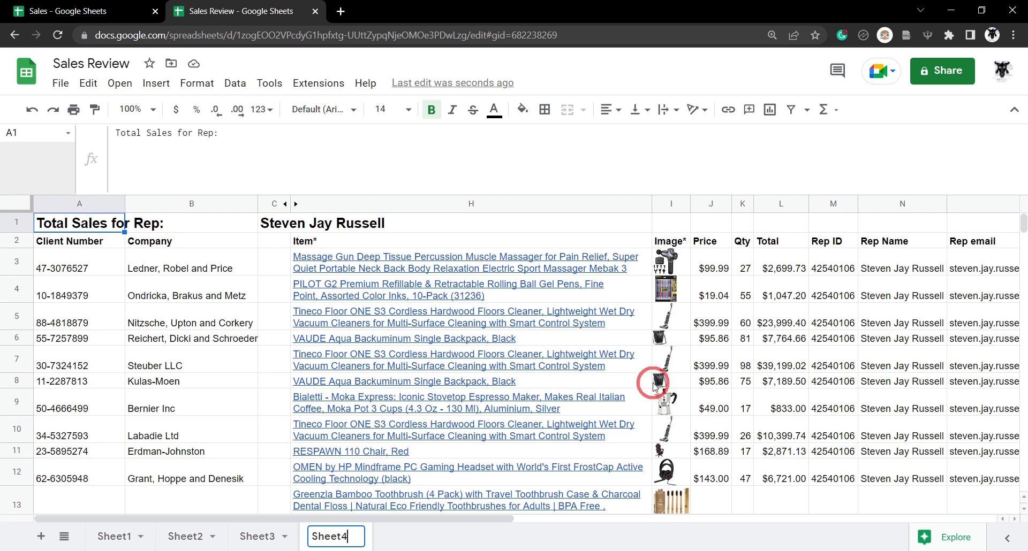
key(Return)
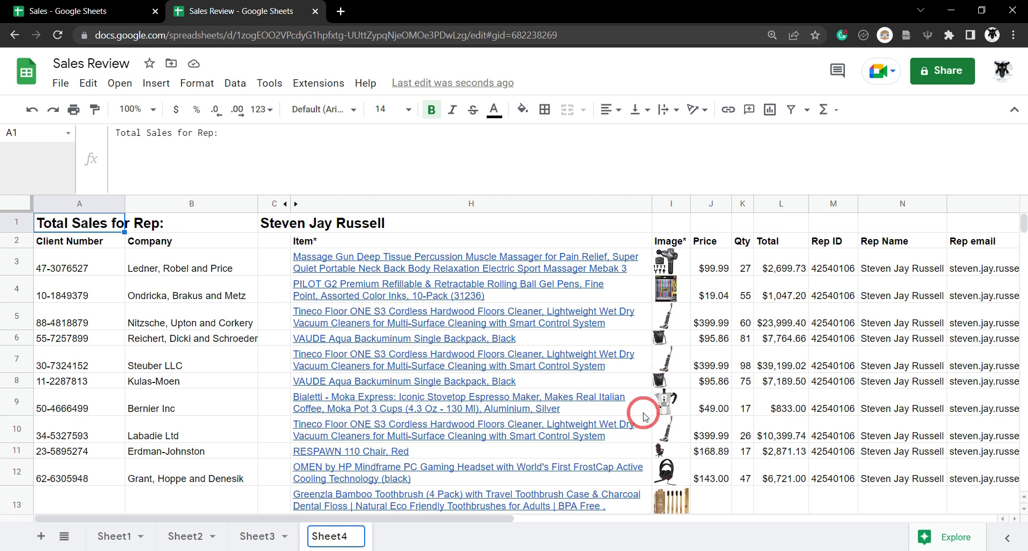
Append " with totals over $1,000" to the rep heading in C1
click(327, 230)
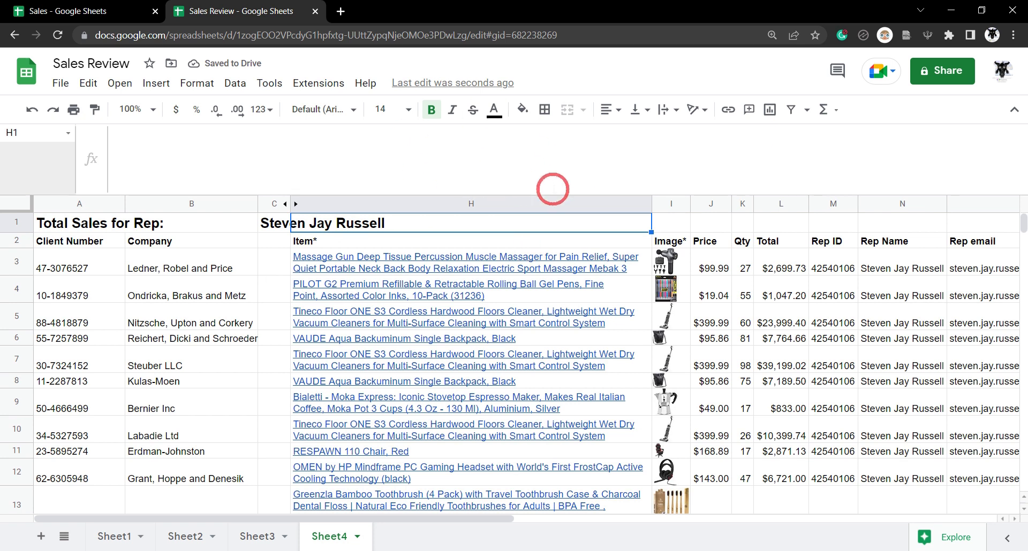
click(273, 225)
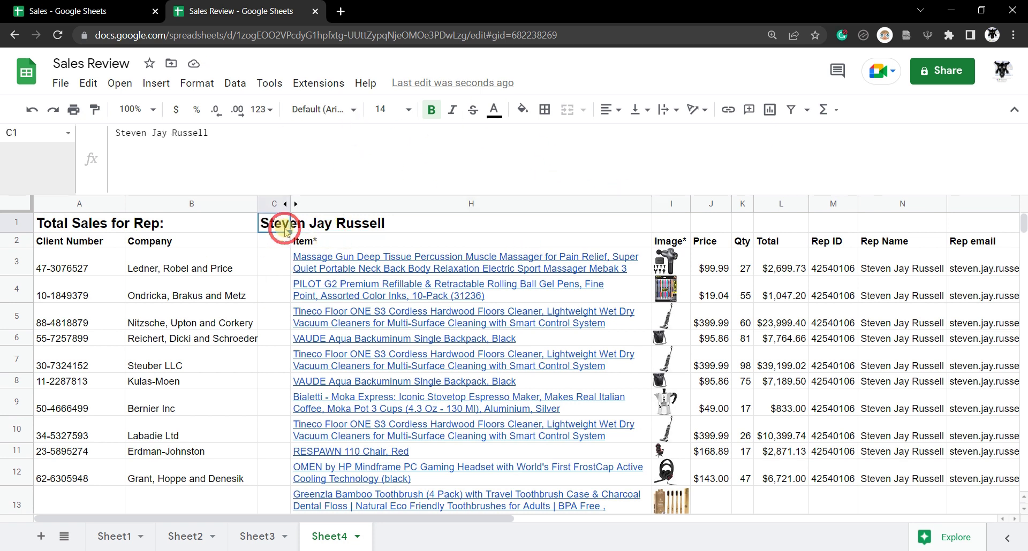
click(270, 137)
mouse_move(469, 299)
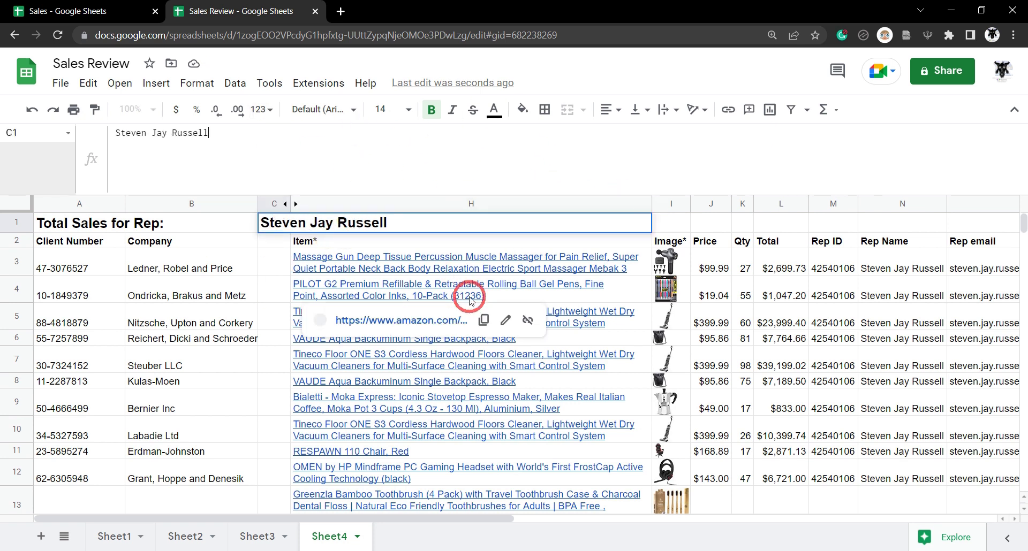
text(with totals over $1,000)
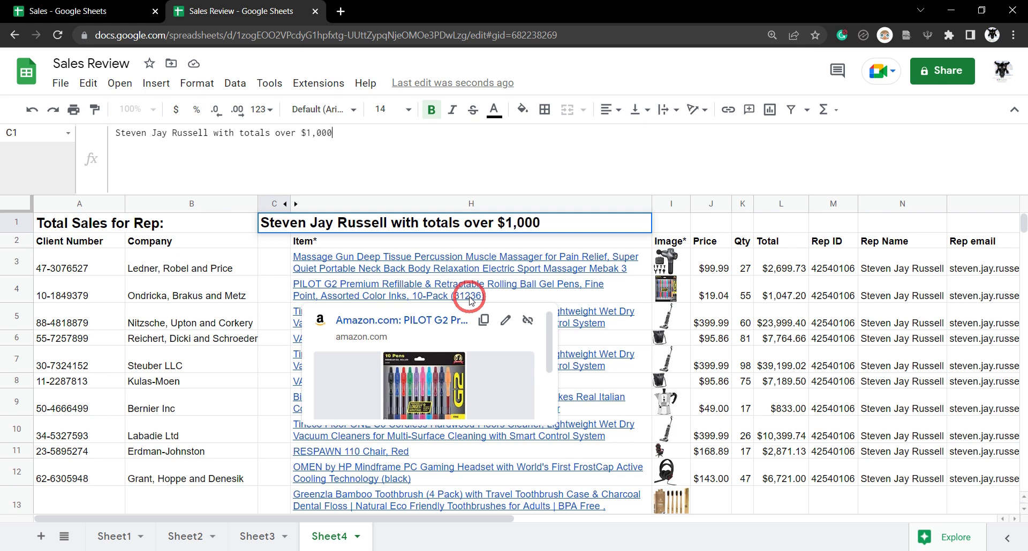
key(Return)
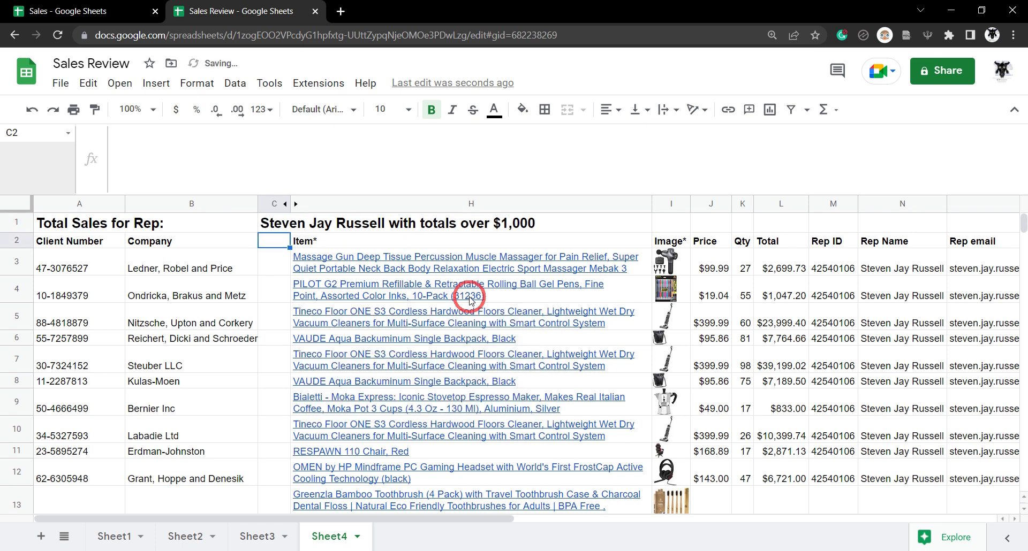
Duplicate the Rep Name condition onto a new line of A3's FILTER formula
click(172, 272)
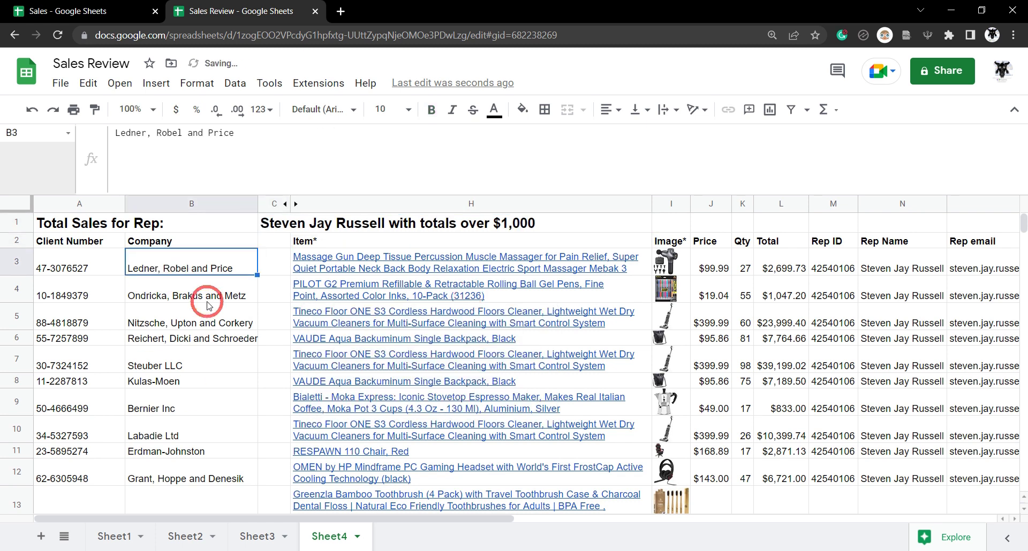
key(Left)
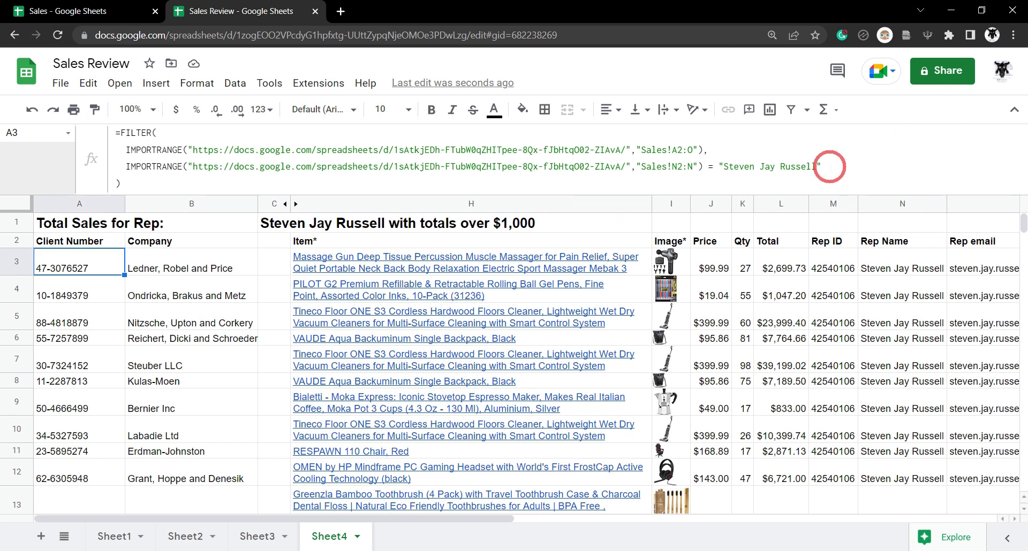
click(829, 166)
click(108, 130)
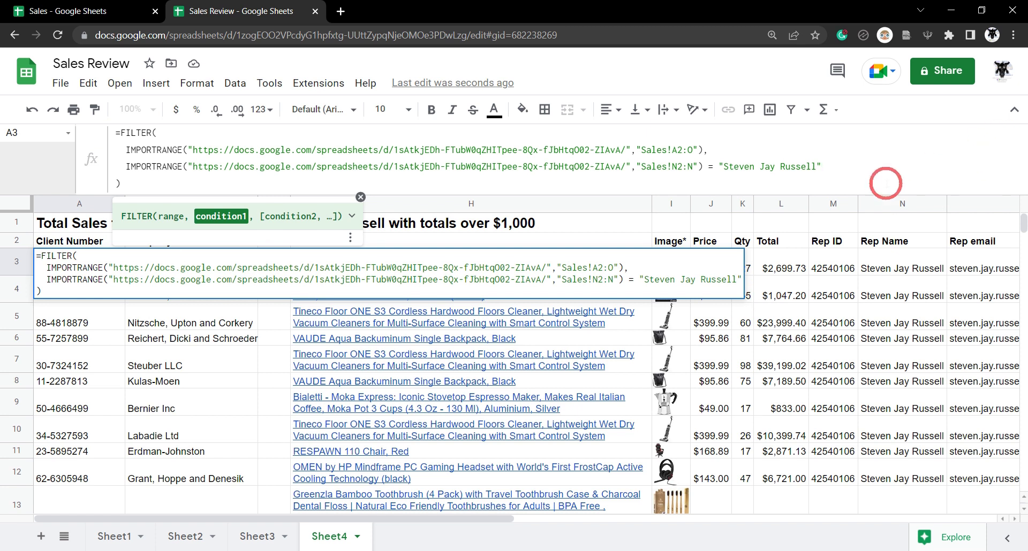
text(,)
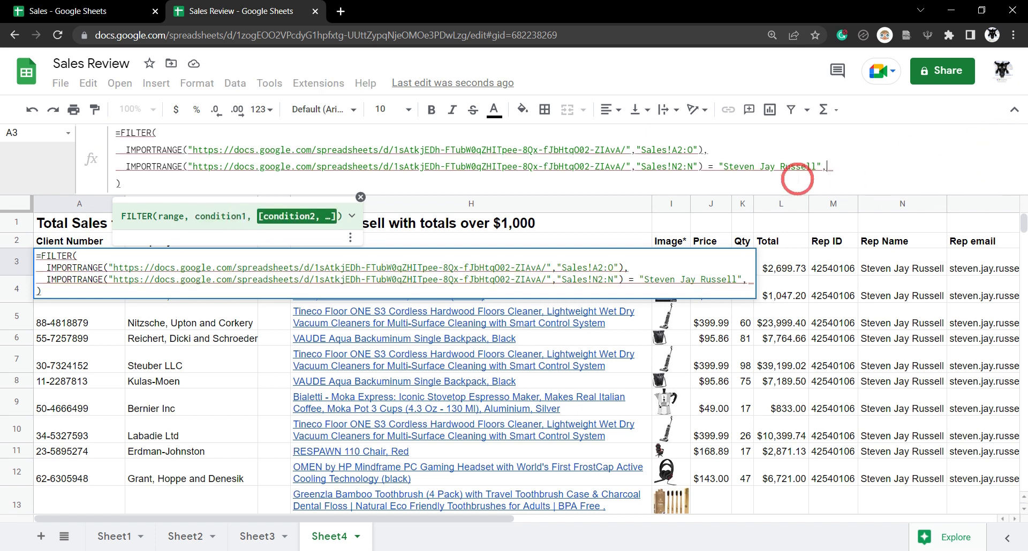
drag(821, 166, 131, 172)
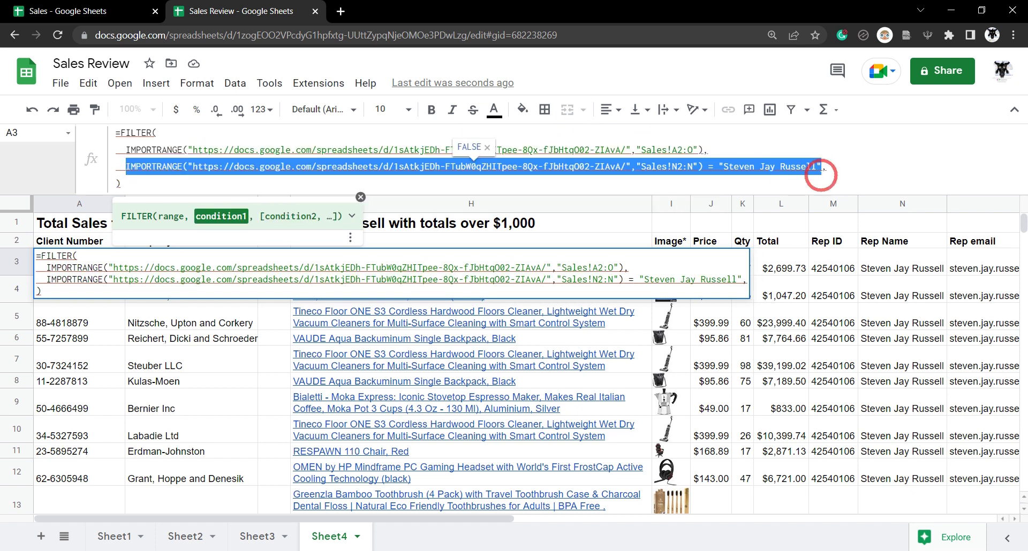
click(831, 167)
key(alt+Return)
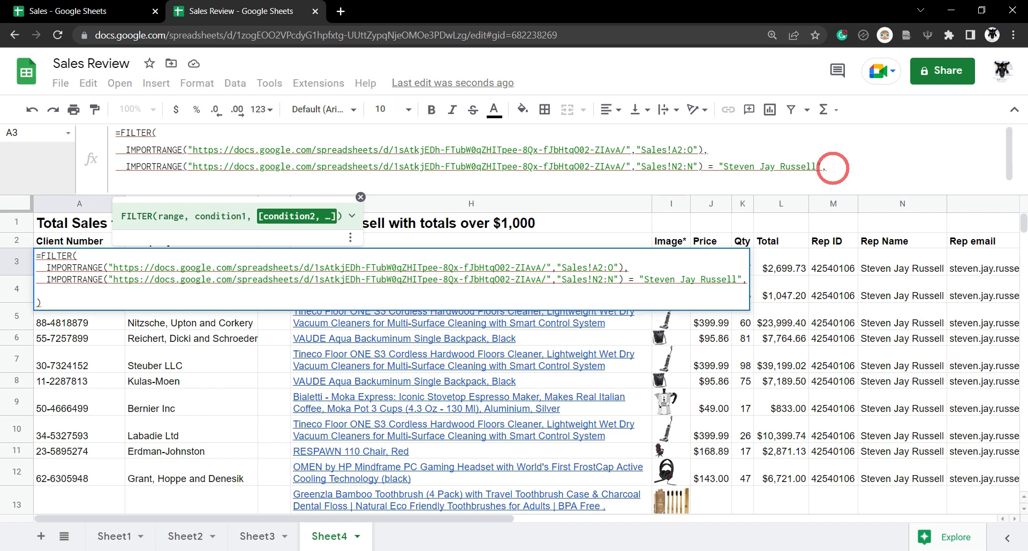
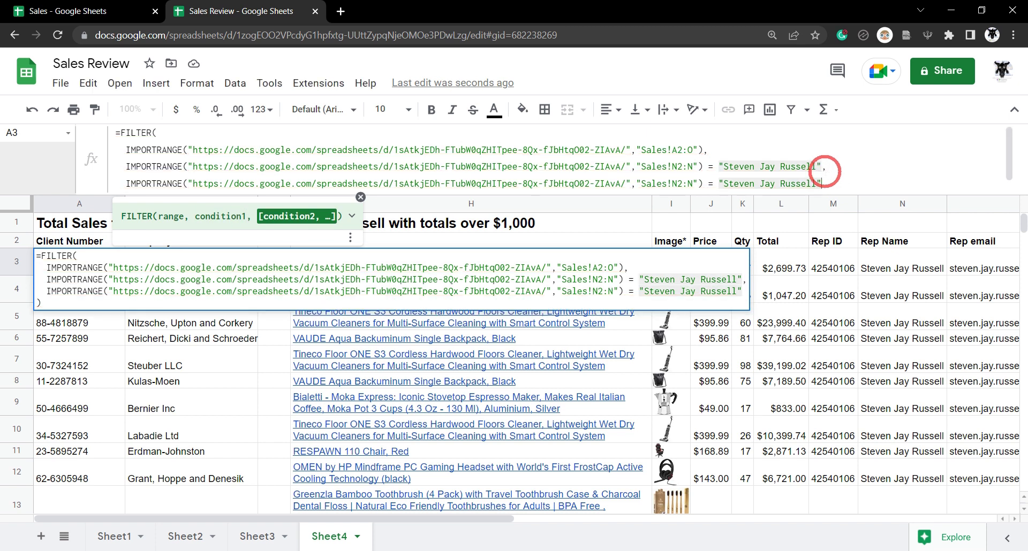
Change the new condition to Sales!L2:L >= 1000 and commit the formula
scroll(562, 176, down, 1)
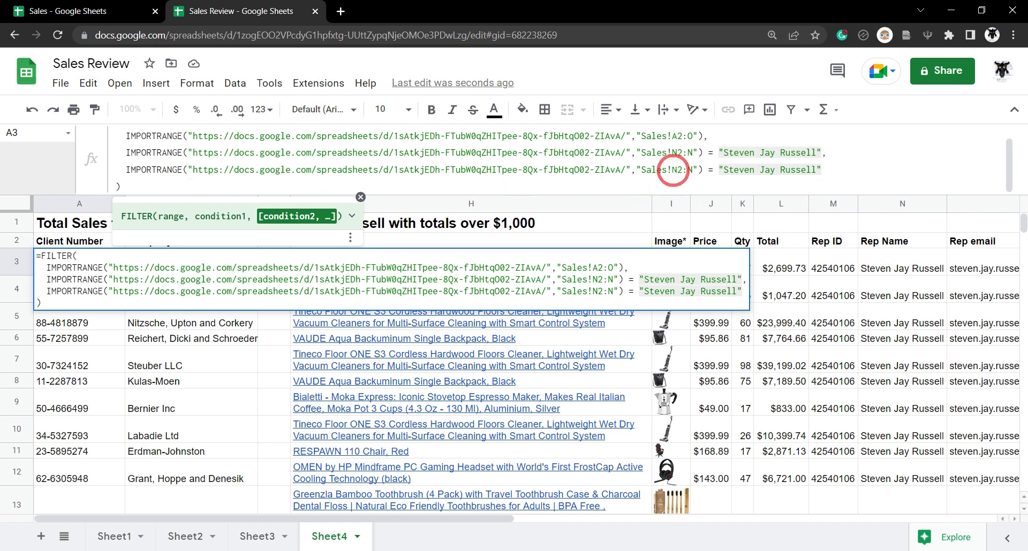
click(101, 10)
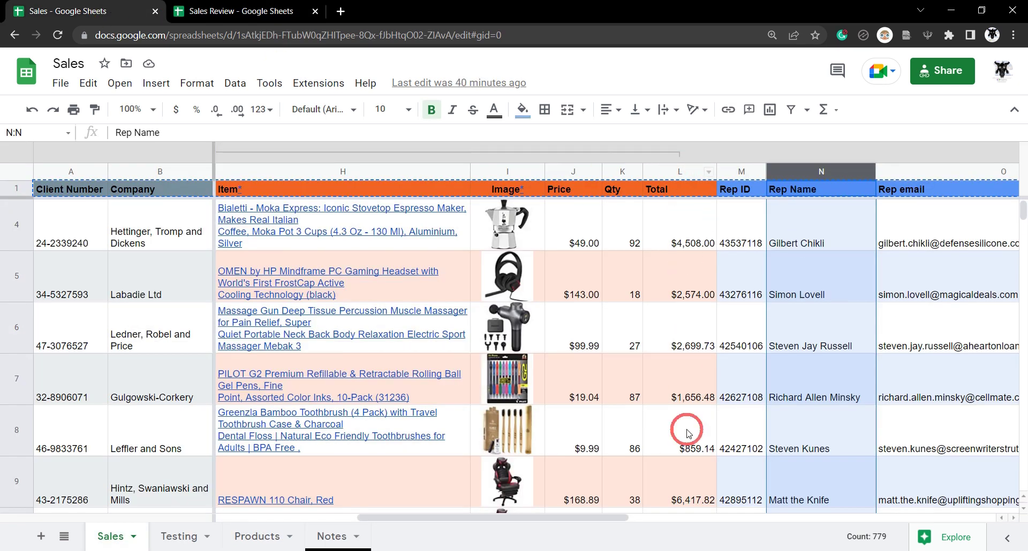
click(291, 12)
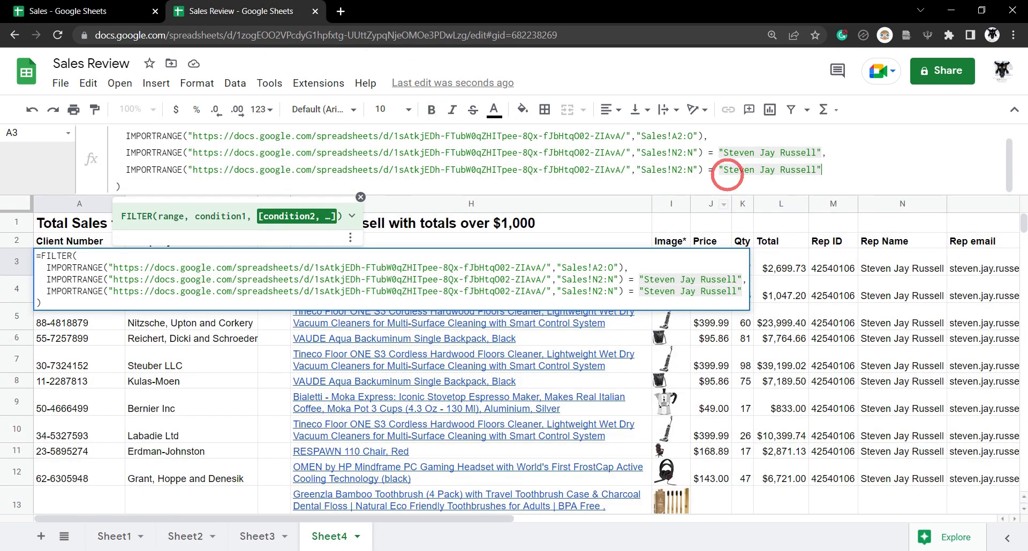
drag(677, 169, 673, 169)
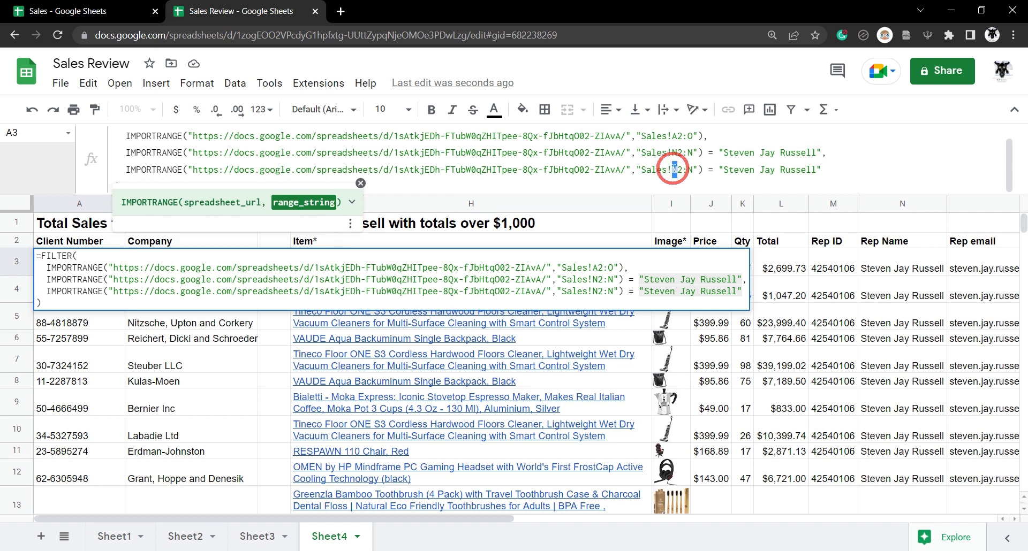
text(L)
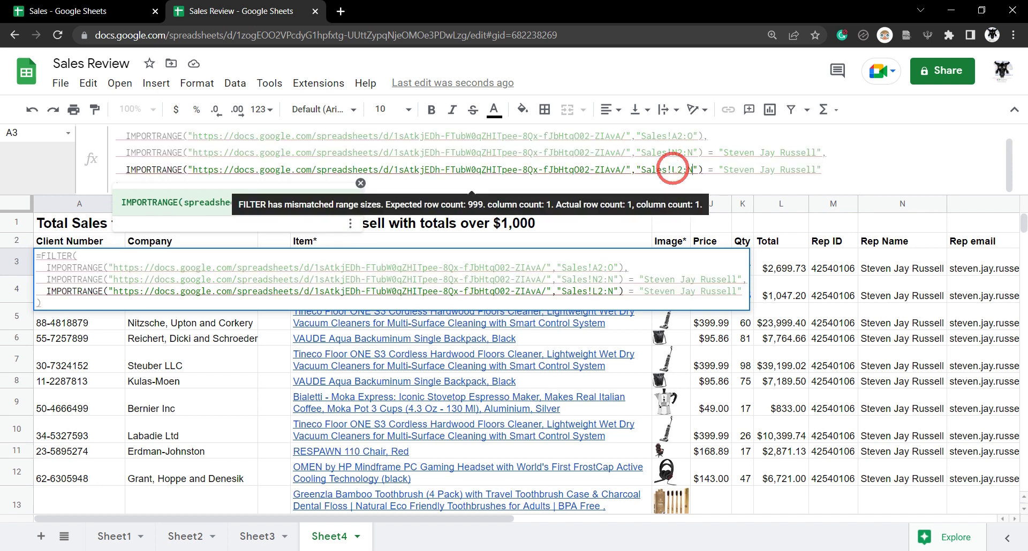
key(BackSpace)
text(L)
drag(819, 170, 708, 170)
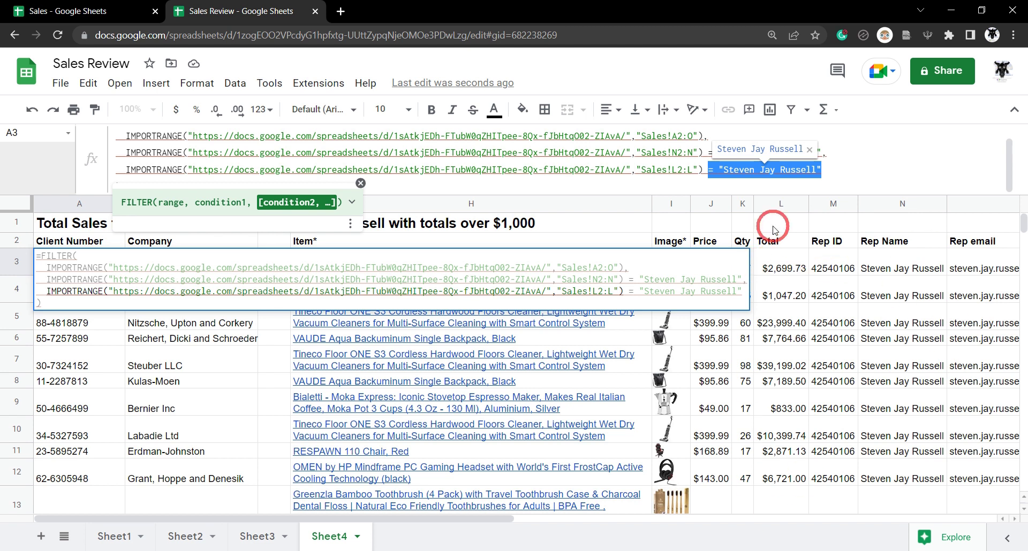
text(>)
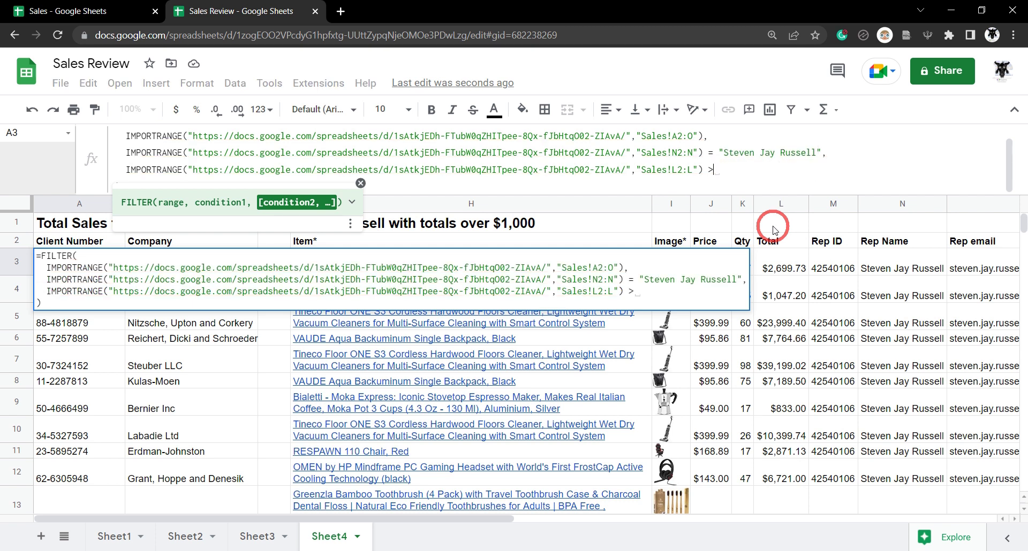
text(= 1000)
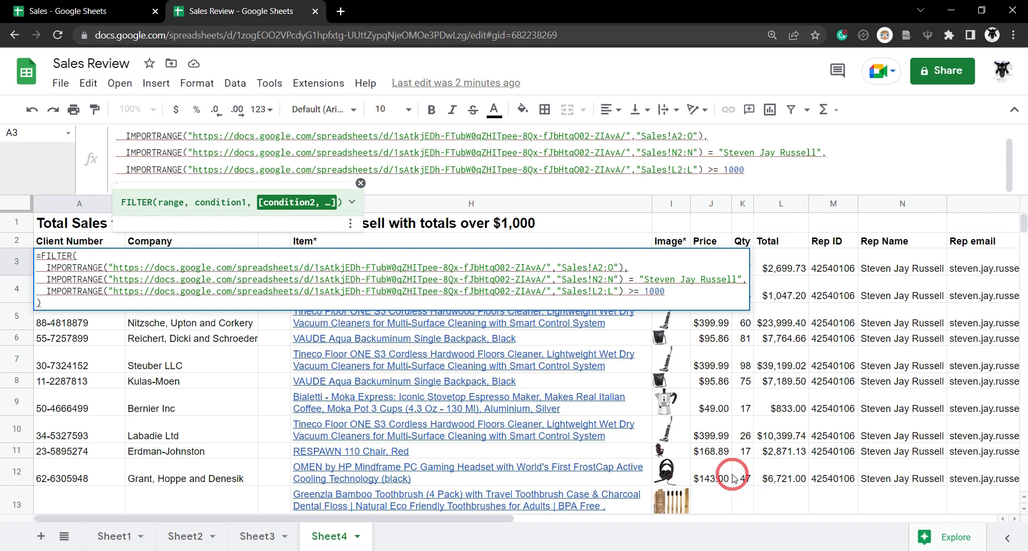
key(Return)
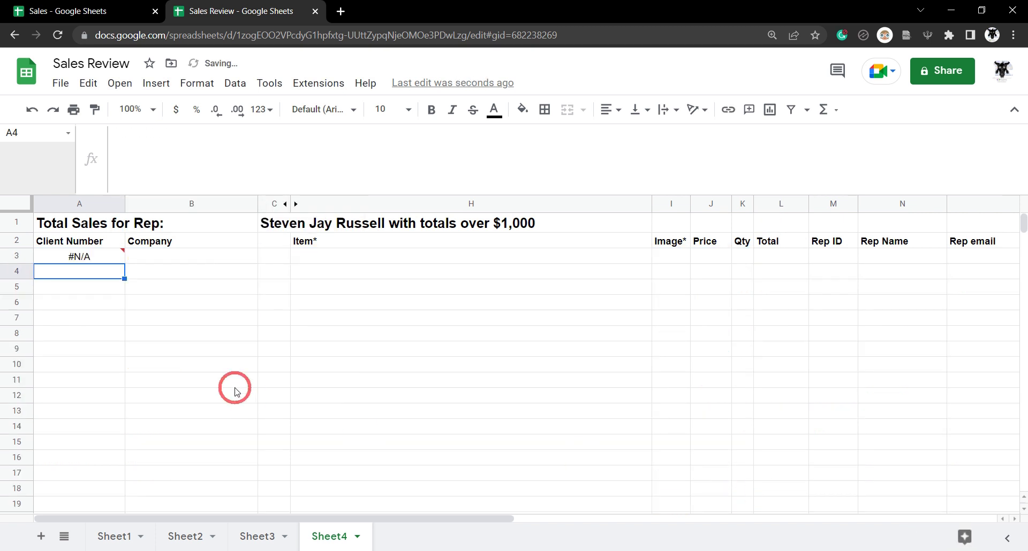
click(107, 262)
scroll(788, 296, down, 2)
scroll(788, 296, down, 8)
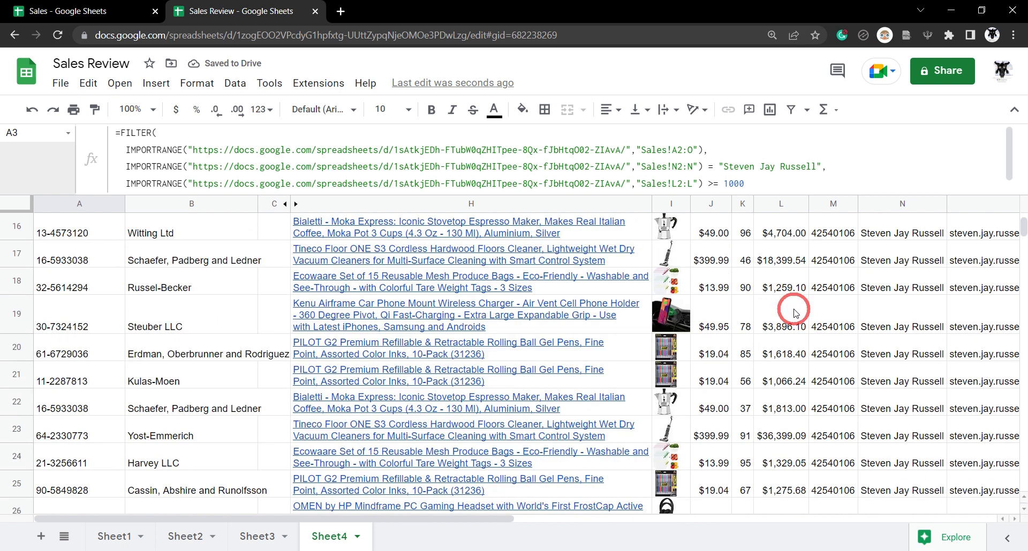
scroll(801, 332, down, 1)
scroll(797, 423, up, 7)
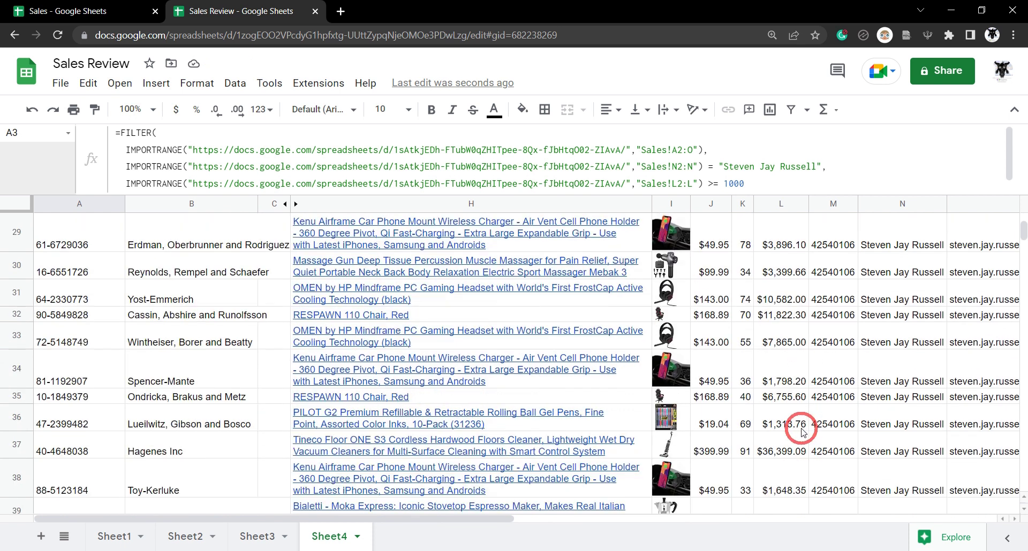
scroll(805, 432, up, 3)
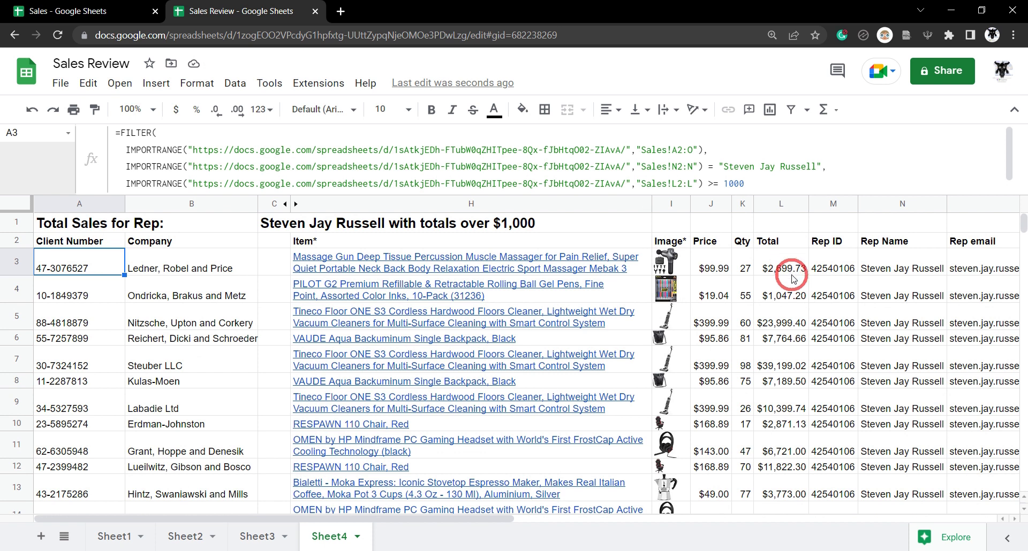
Wrap A3's FILTER formula in SORT(…, 12, FALSE) to sort by total descending
click(117, 134)
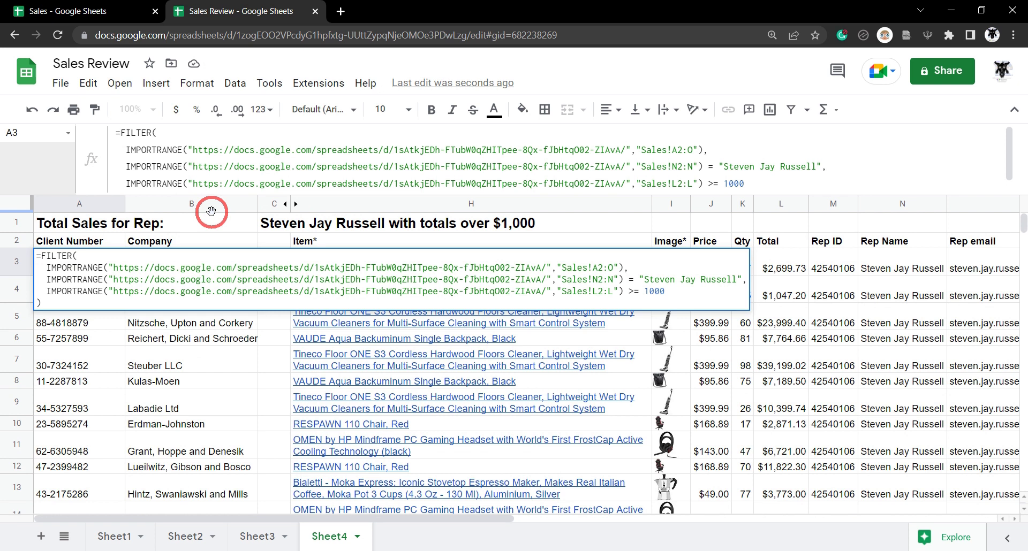
text(SO)
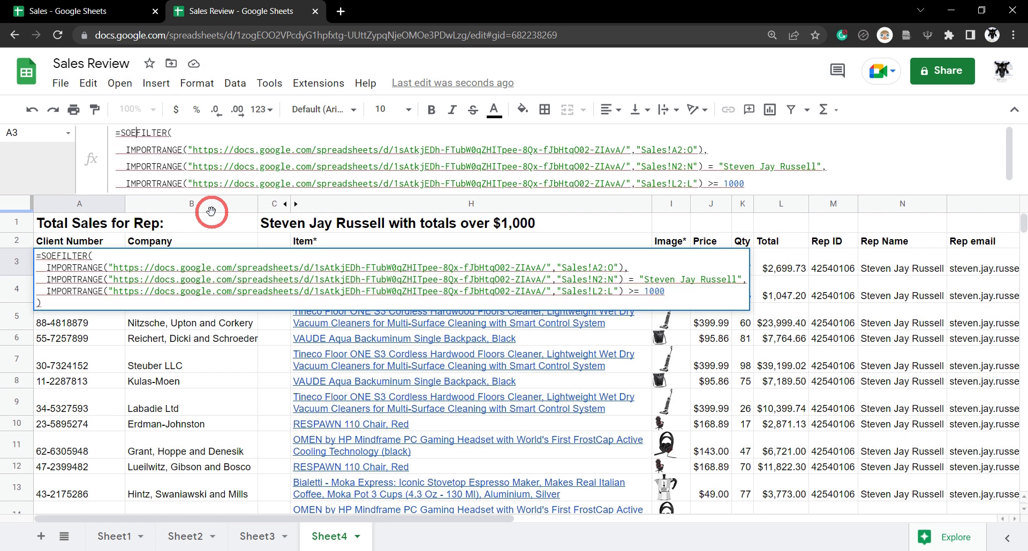
text(RT()
scroll(372, 154, down, 1)
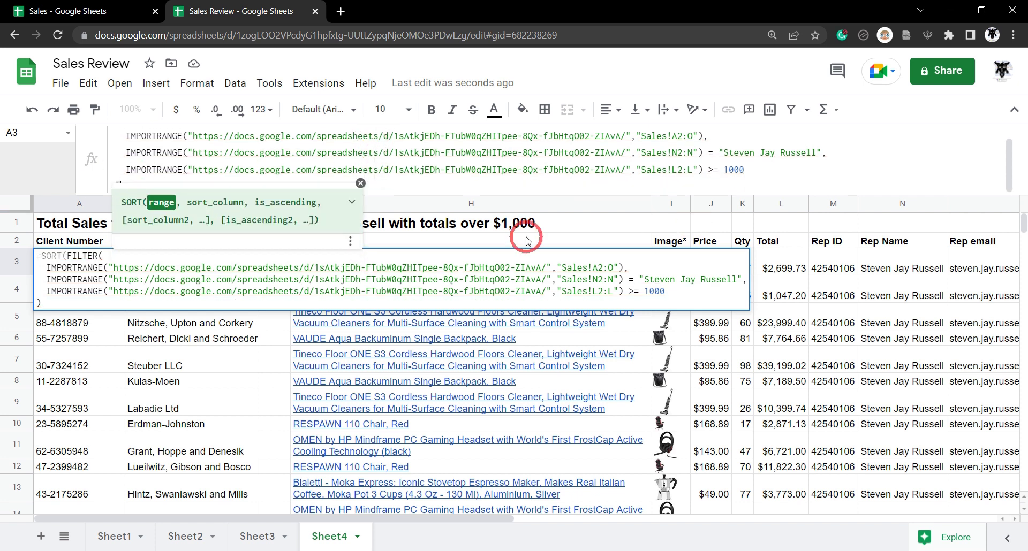
click(360, 185)
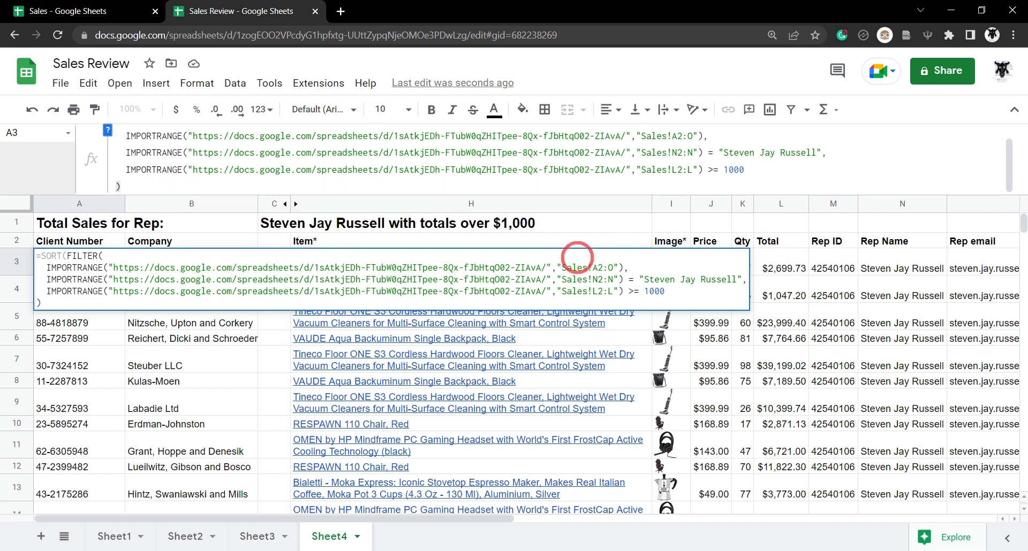
text(,12, )
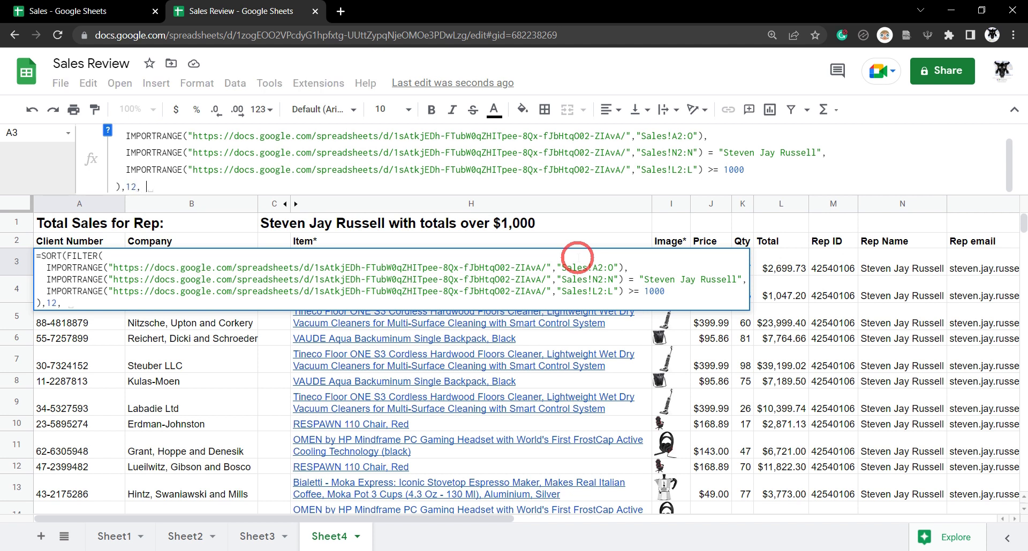
text(FA)
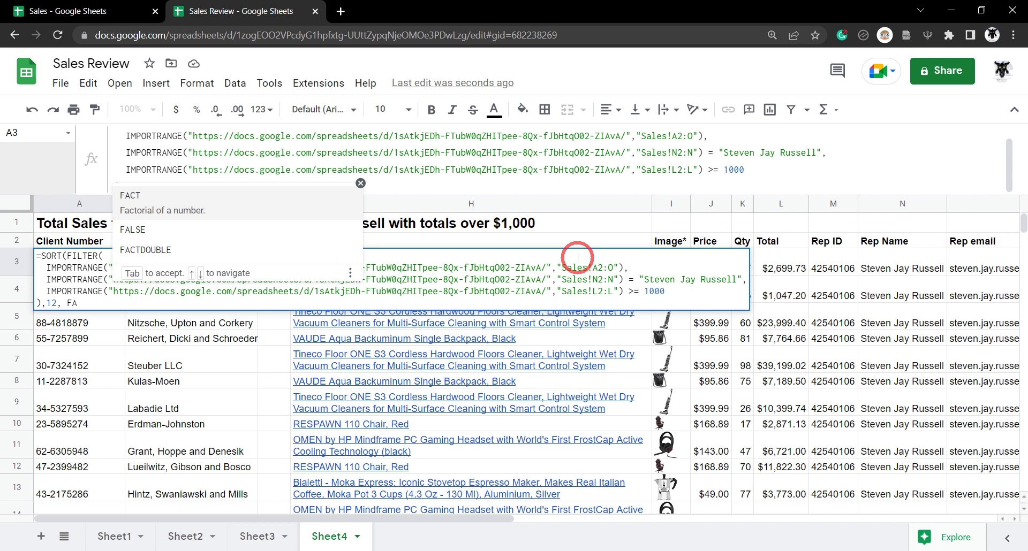
text(LSE)
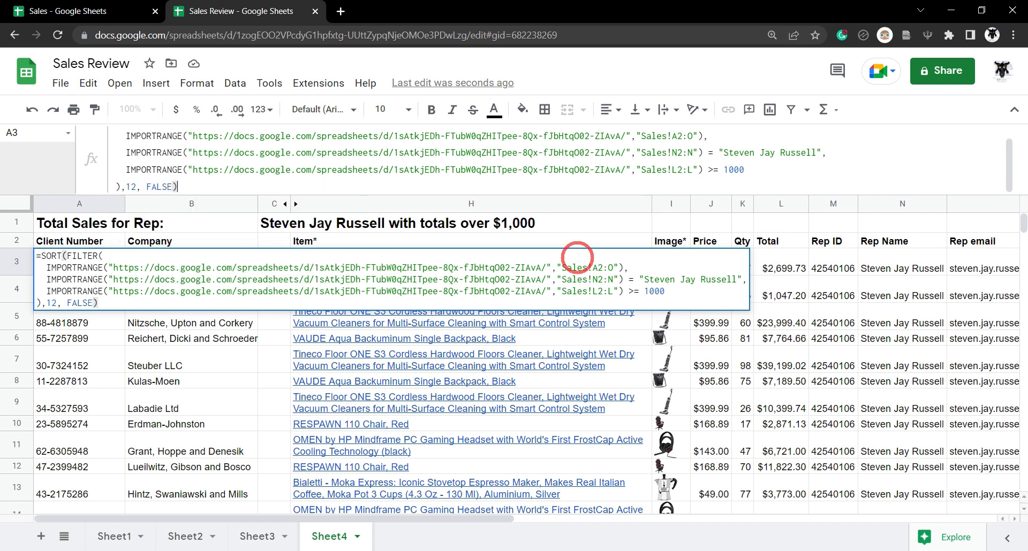
key(Return)
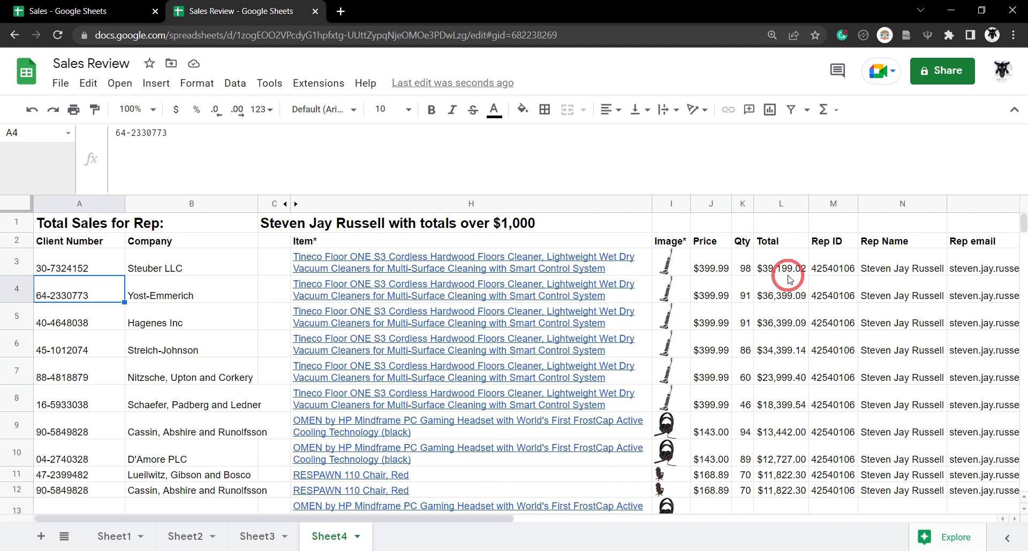
Review the sorted totals, then enlarge the formula bar to show every line of A3's formula
scroll(788, 278, down, 15)
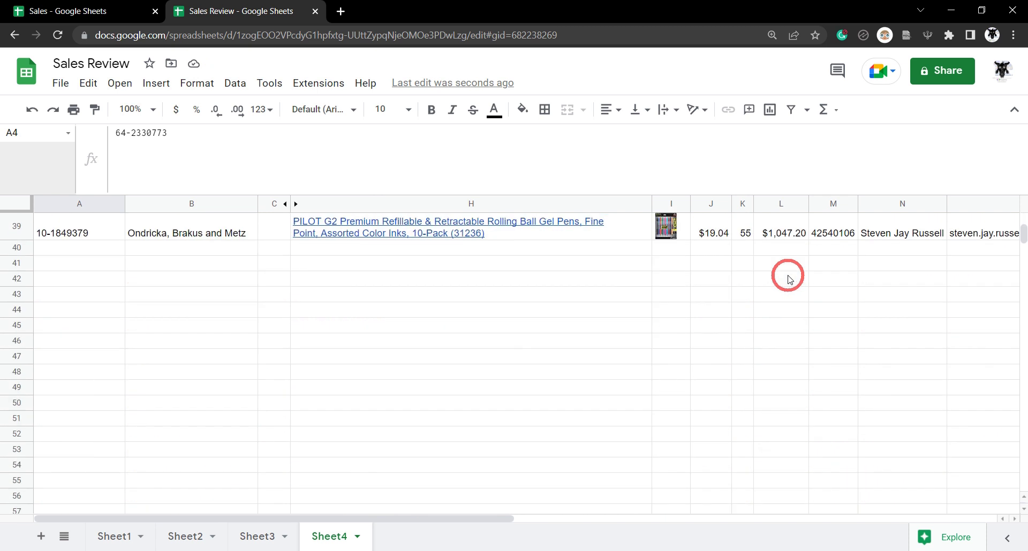
scroll(788, 279, up, 3)
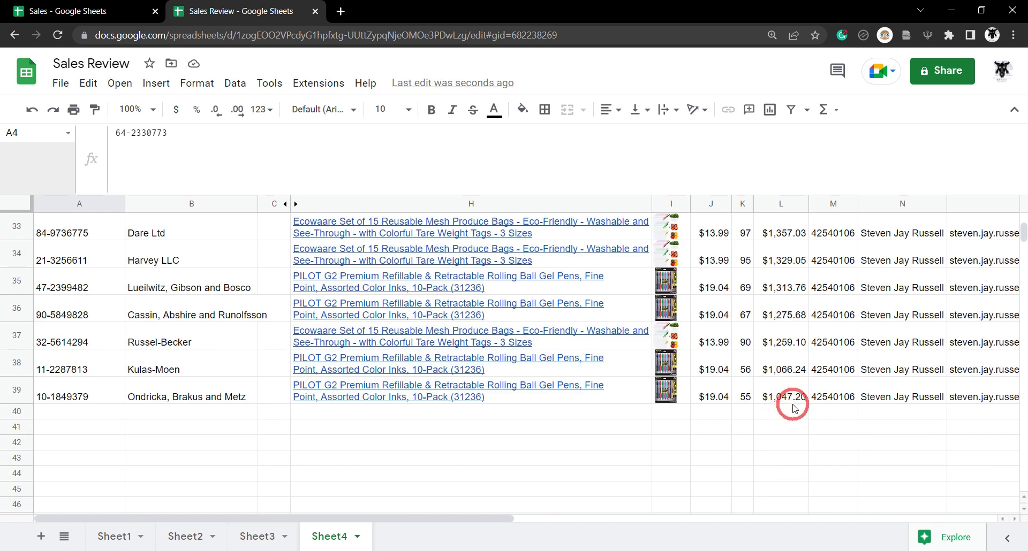
scroll(123, 273, up, 12)
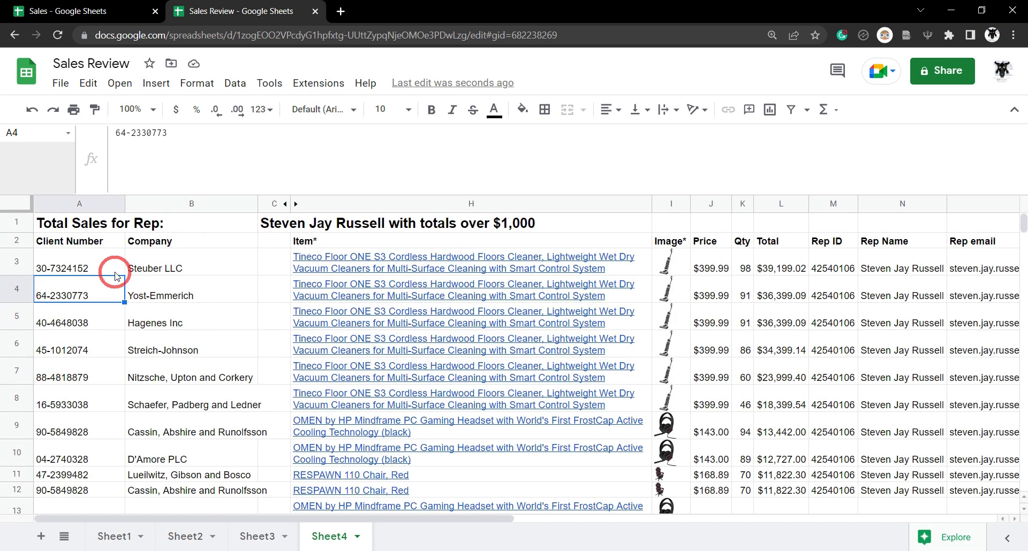
click(107, 270)
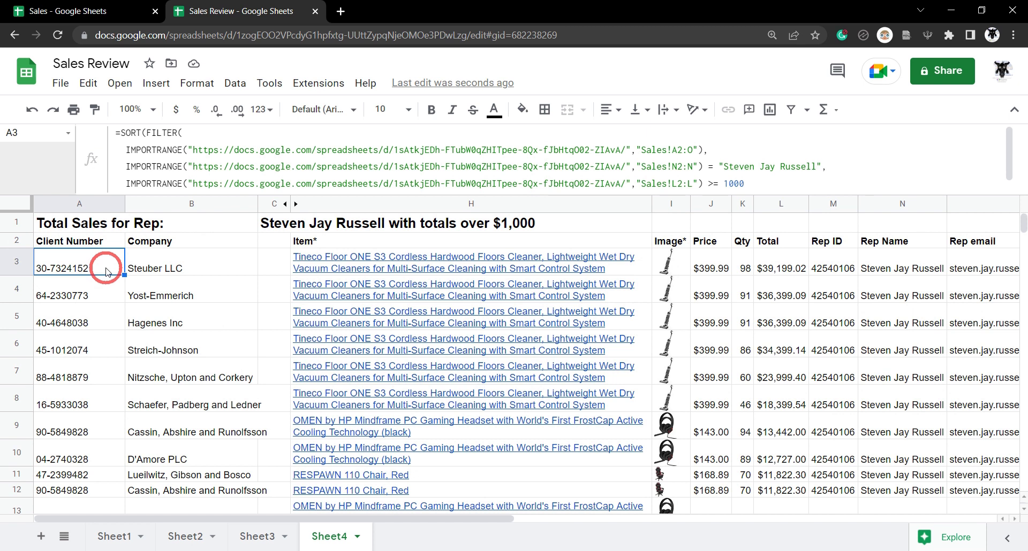
drag(257, 194, 257, 253)
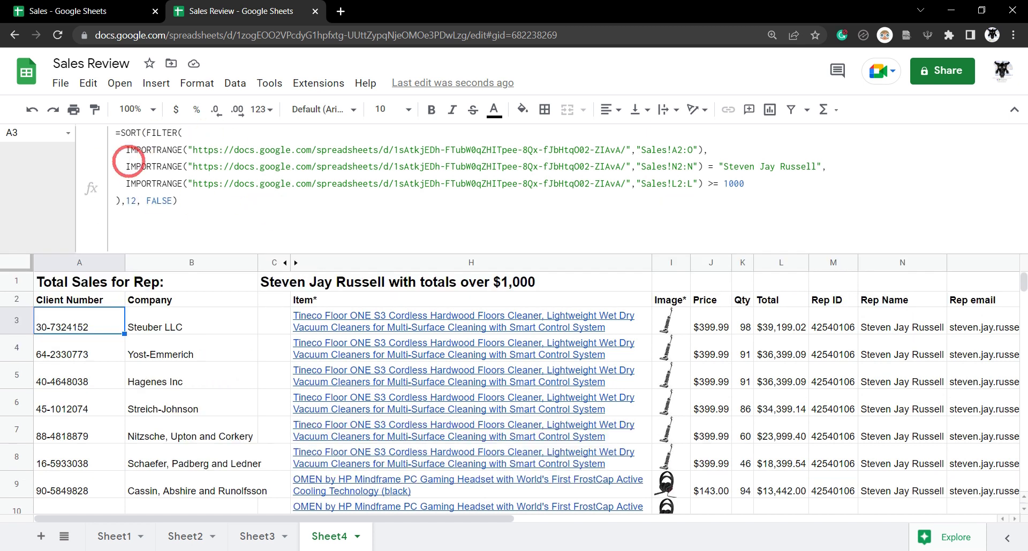